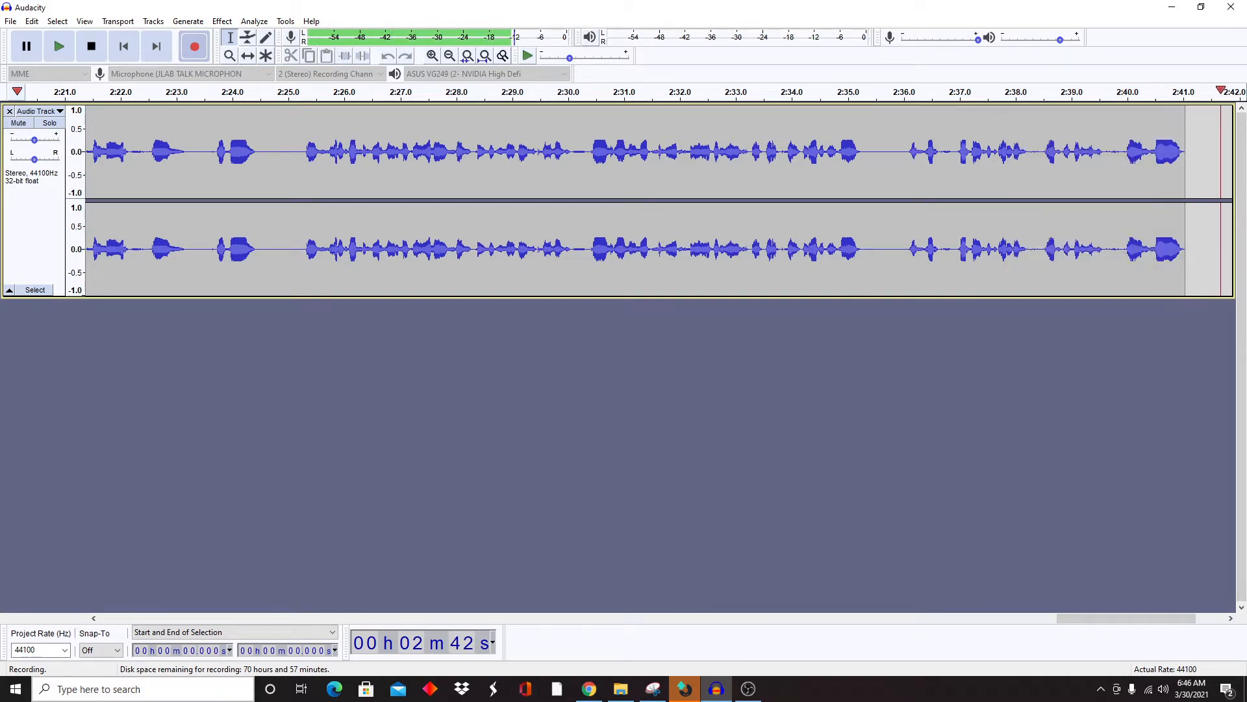
Step: Switch to Movavi Video Editor and start a new project
click(143, 688)
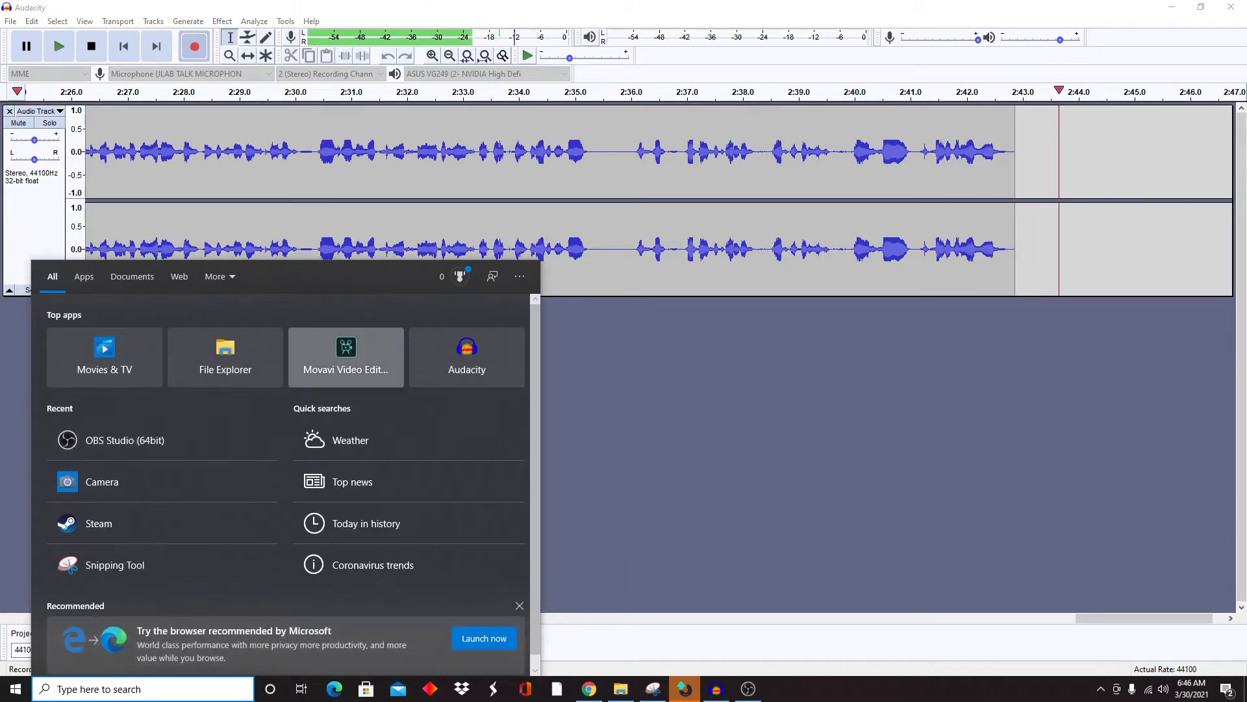
click(346, 358)
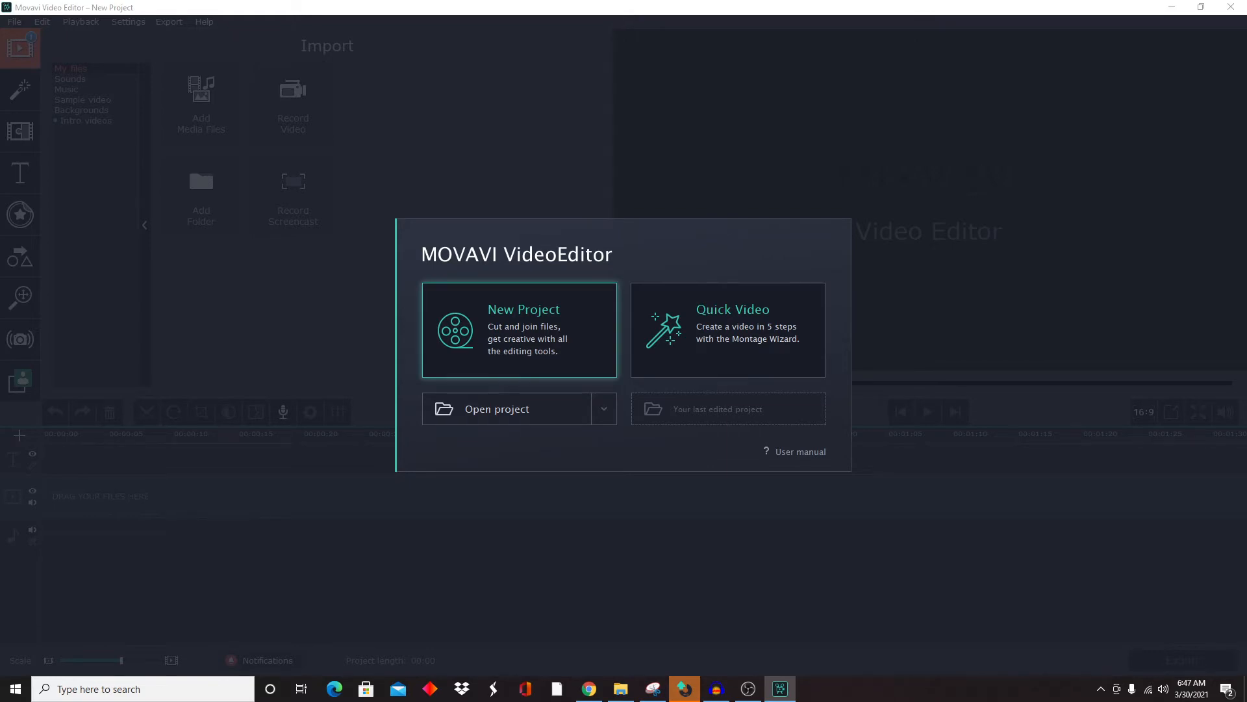
click(519, 330)
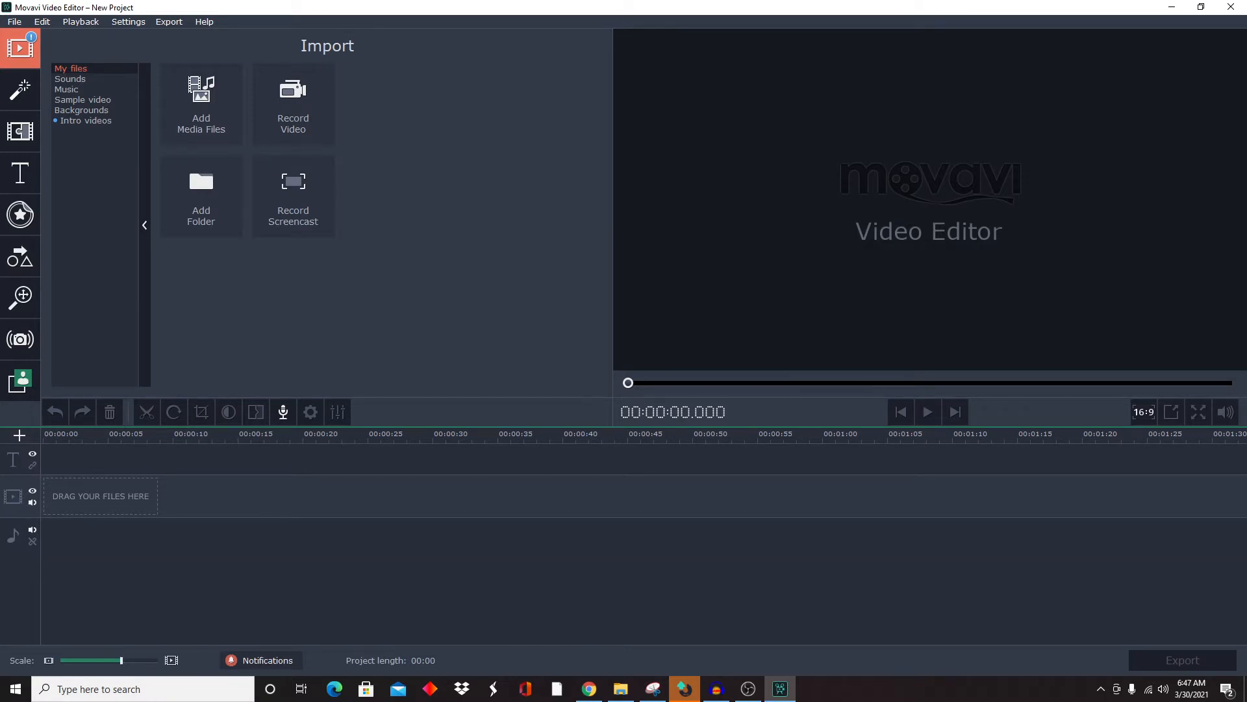
Step: Import the Shepard Gaming Intro.mp4 media file onto the video track
click(215, 116)
click(156, 117)
click(514, 343)
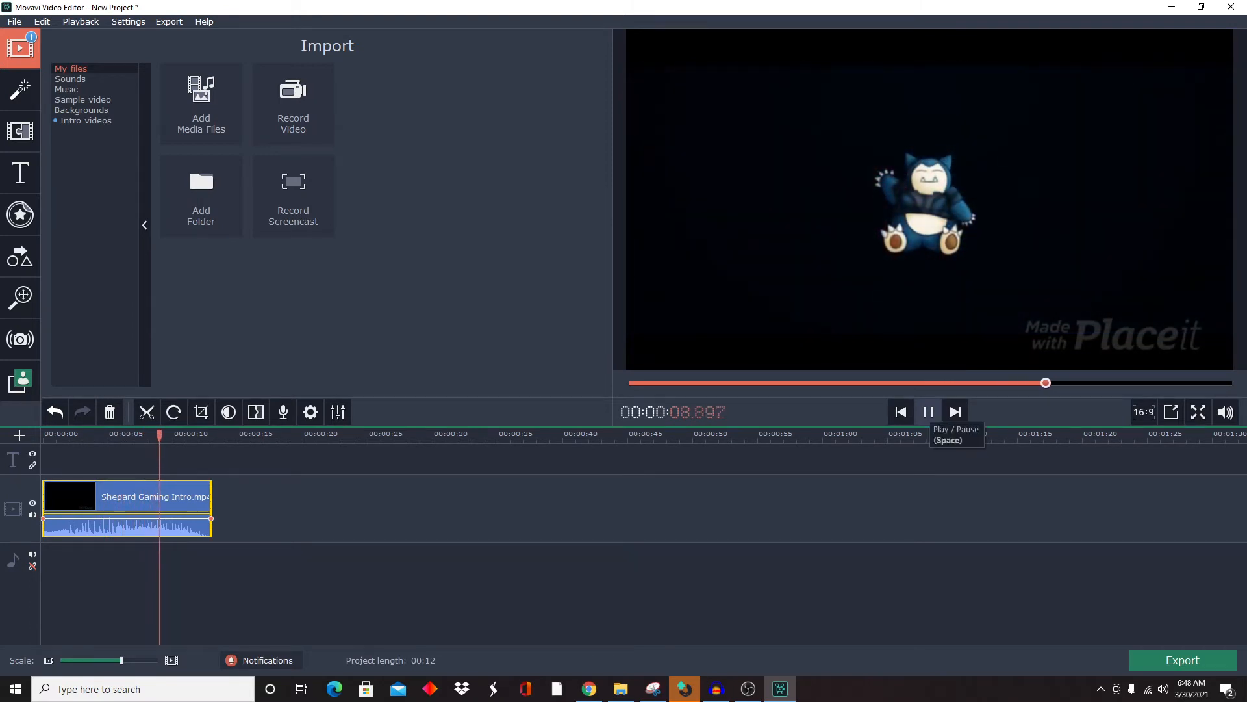
Step: Stop the preview as the figure fades to black and split the intro clip at 00:00:09.843
click(927, 412)
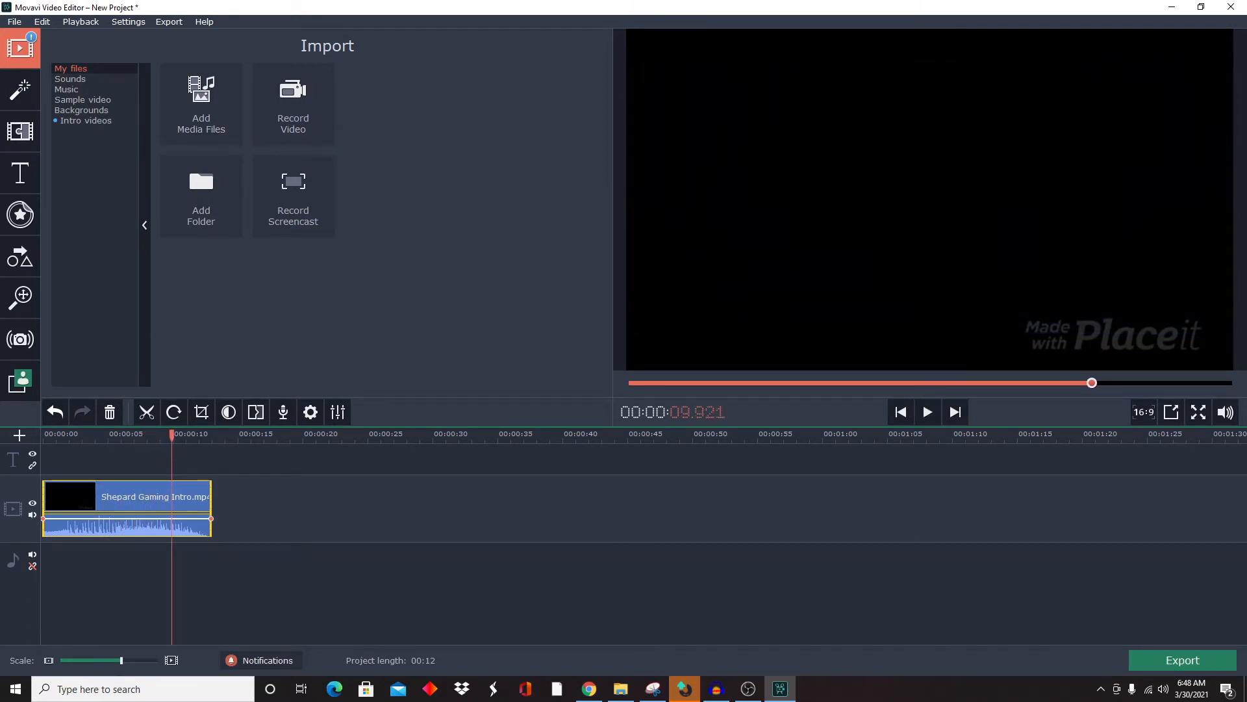
click(900, 412)
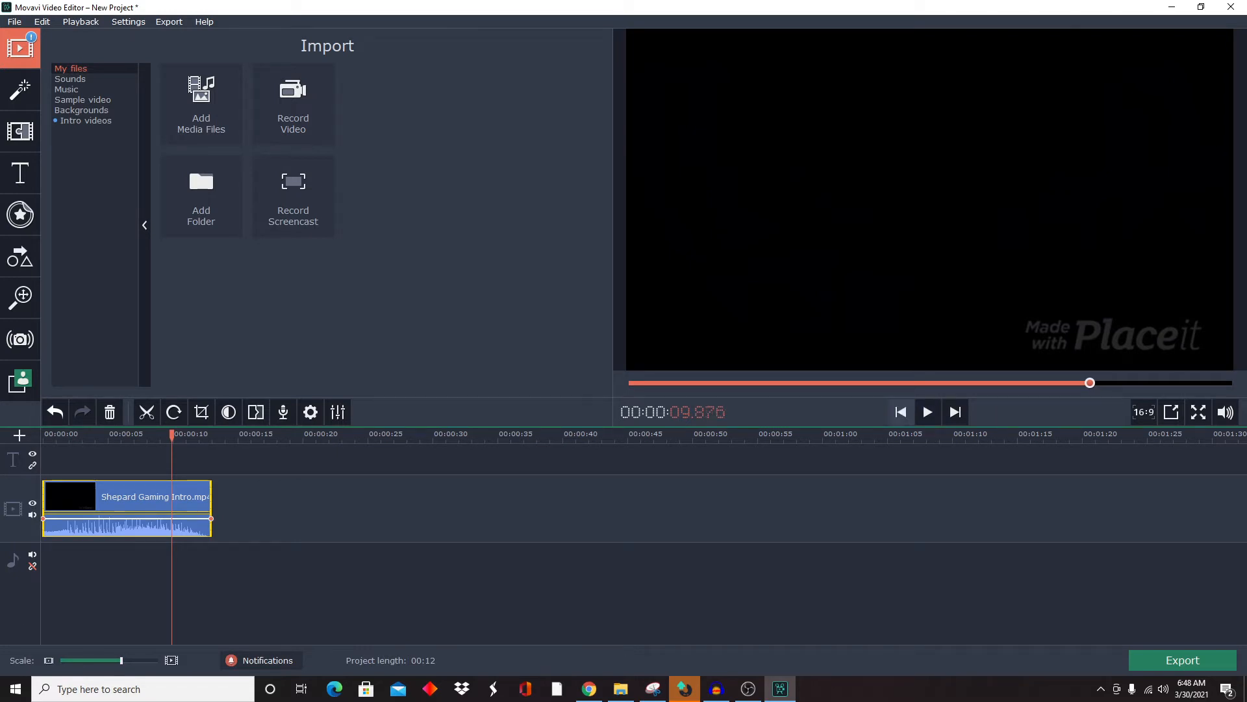
click(900, 412)
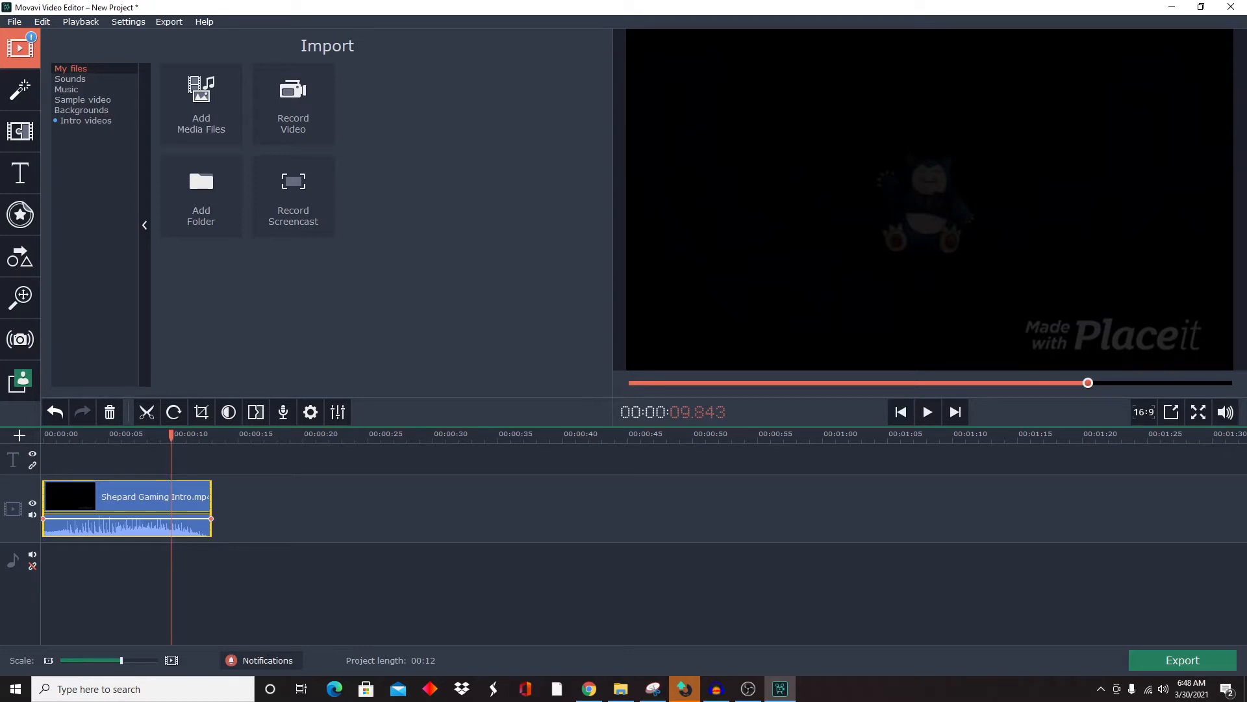
click(147, 412)
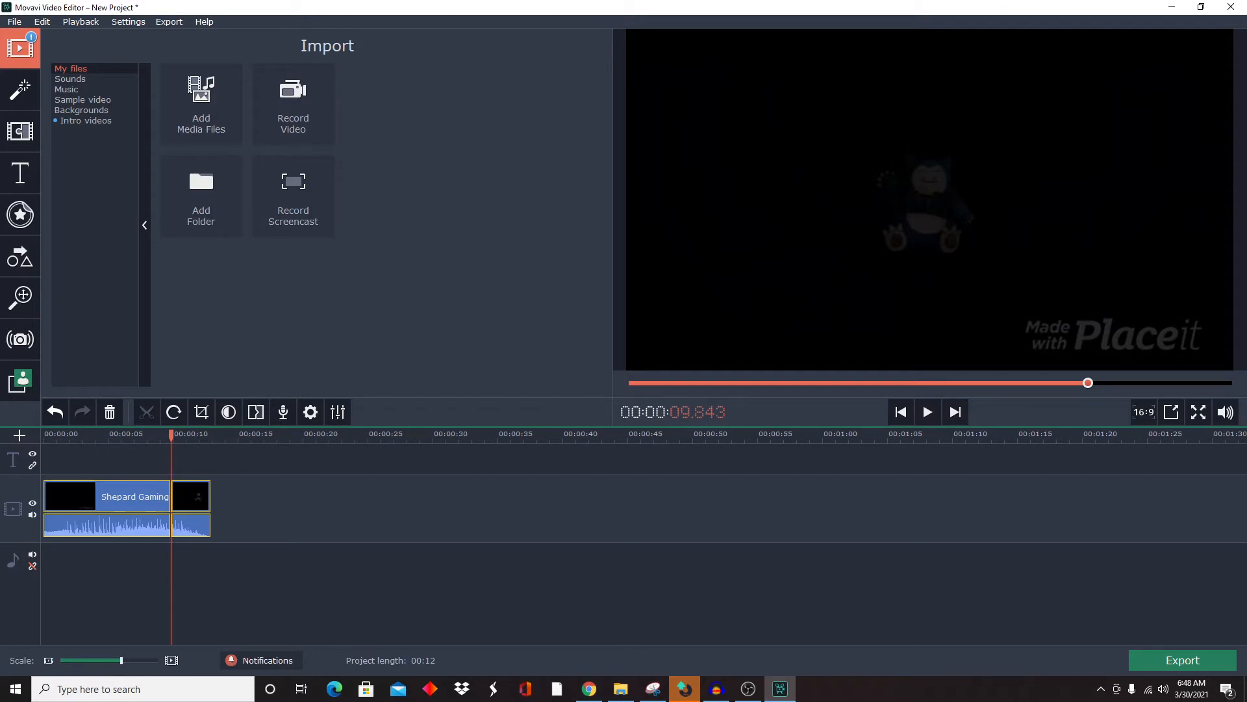
Step: Detach the audio of both intro pieces from the video track onto the audio track
click(124, 435)
drag(107, 562, 107, 565)
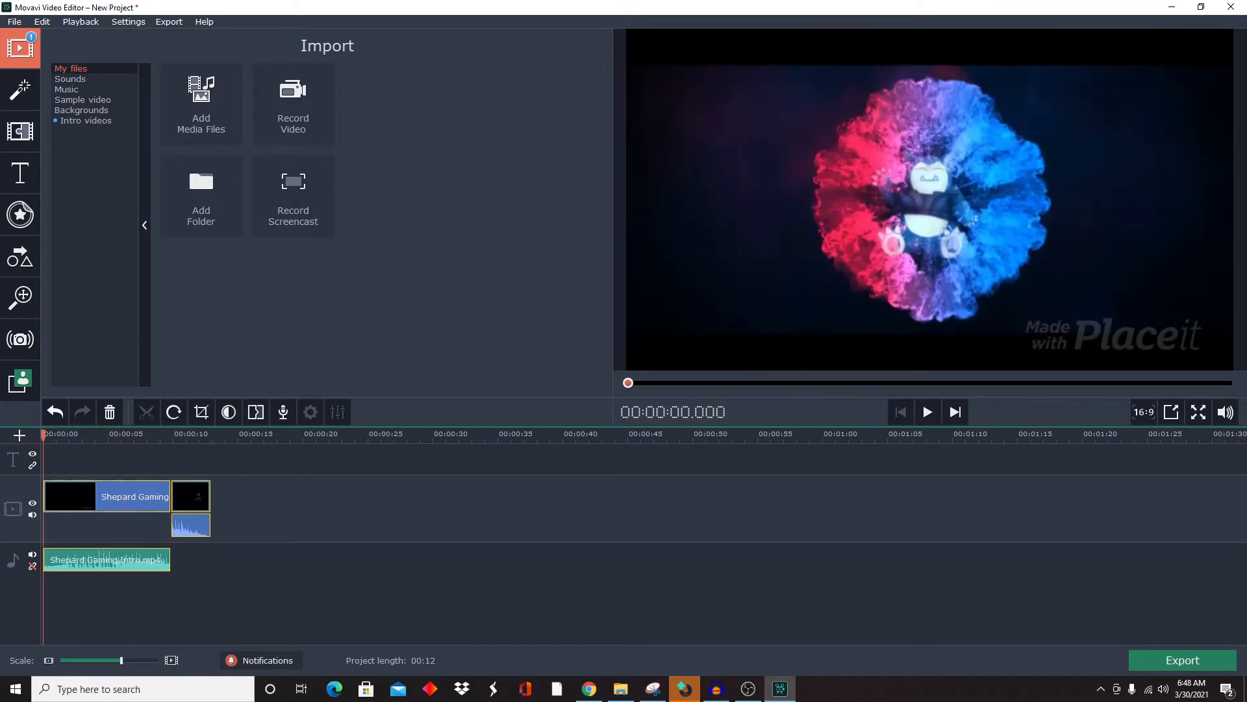
drag(193, 525, 193, 563)
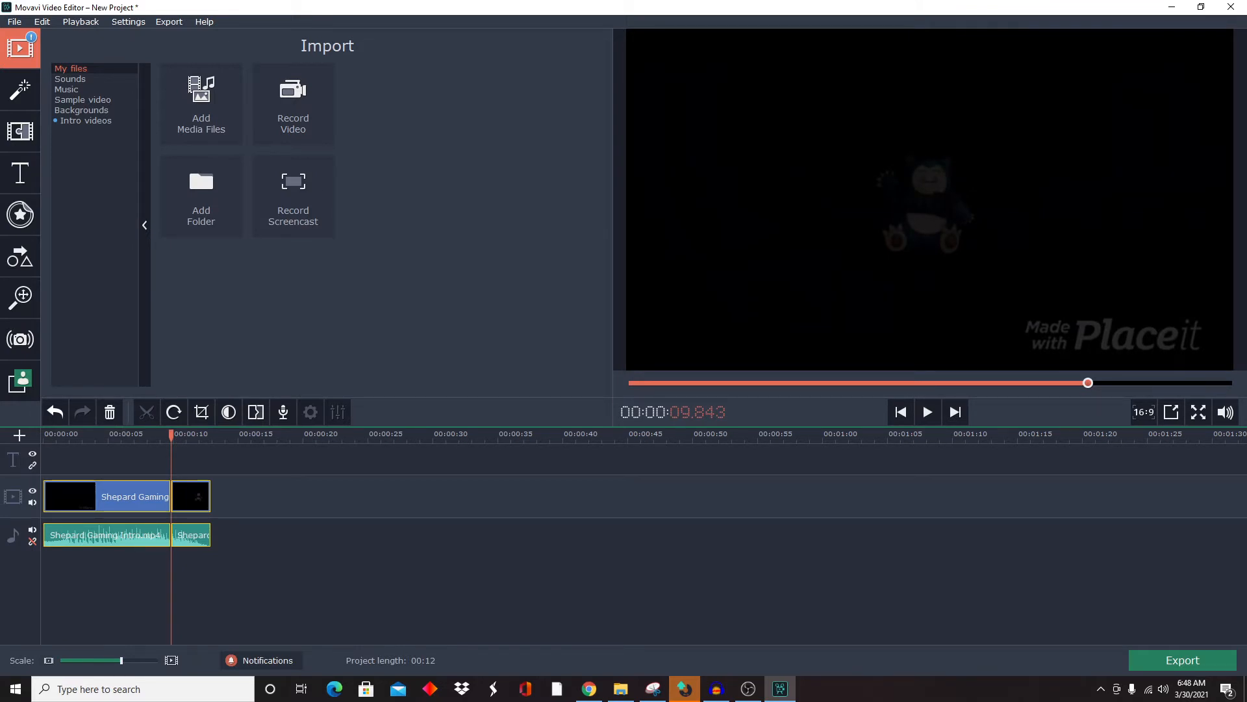
Step: Lower the volume of the short second intro audio piece and give it a fade-out
double_click(189, 535)
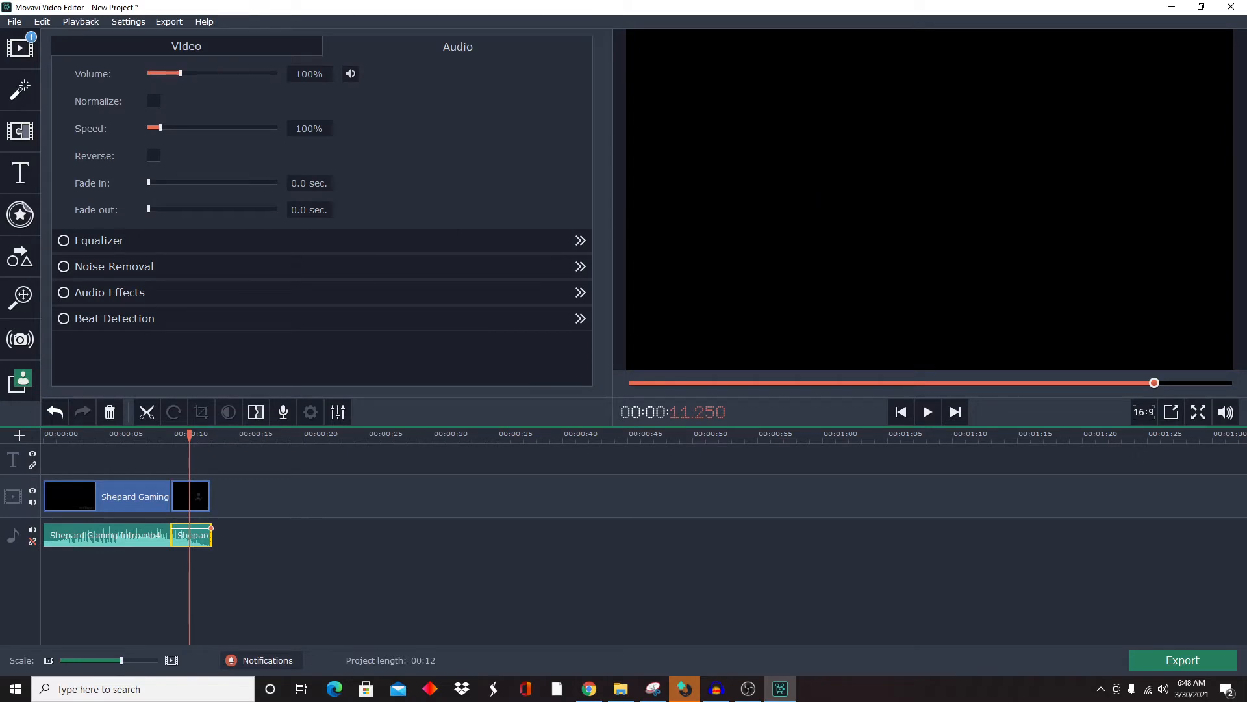
drag(180, 73, 167, 73)
drag(148, 209, 173, 209)
Step: Delete the short second intro video piece and apply random transitions with a 2-second duration to all clips
click(196, 496)
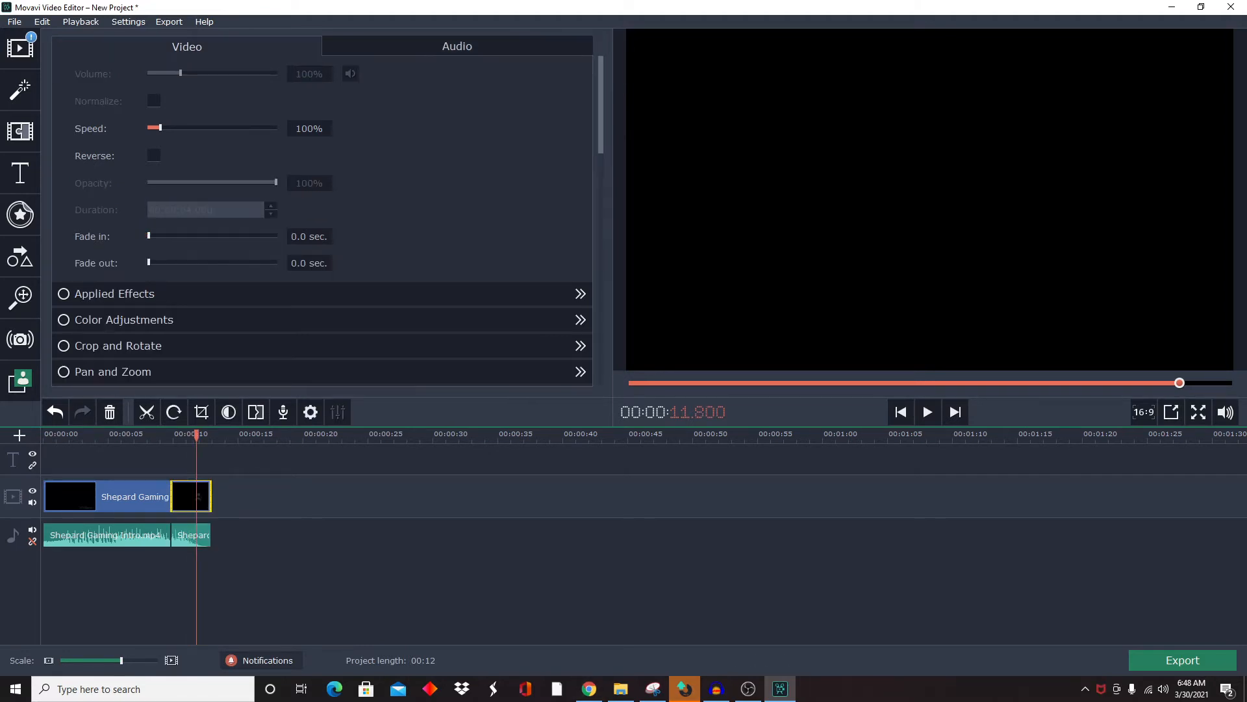
right_click(189, 499)
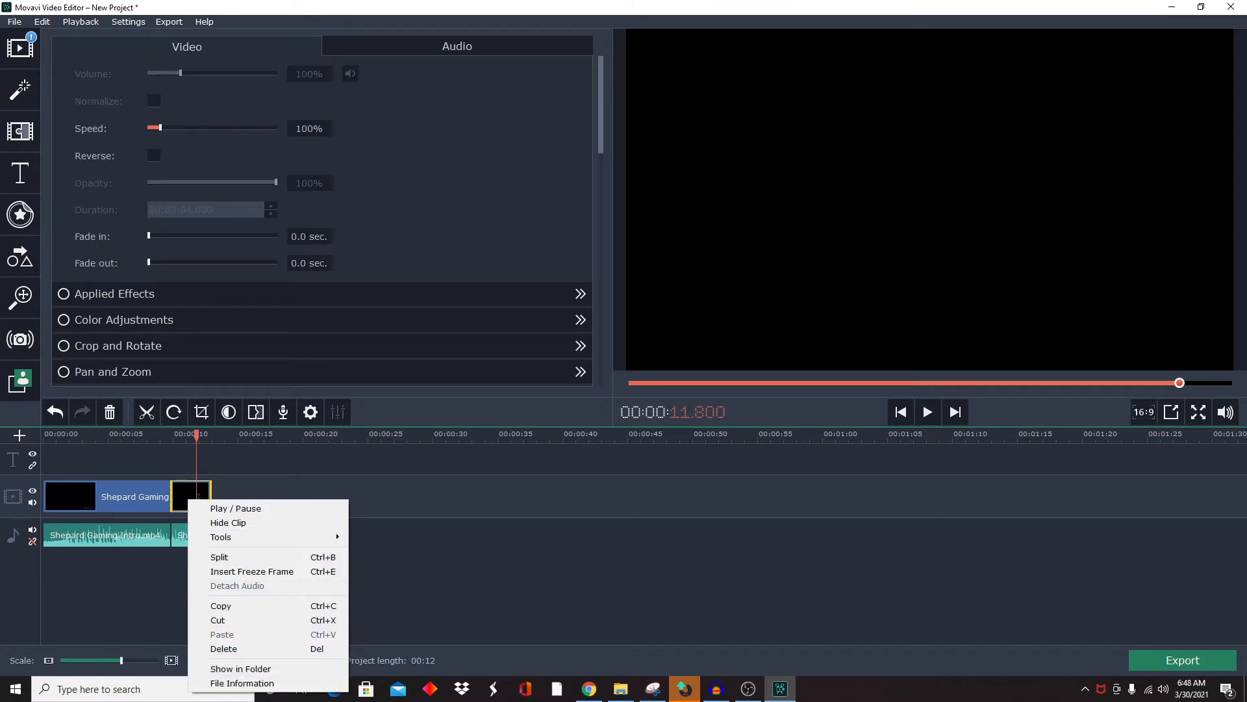
click(224, 649)
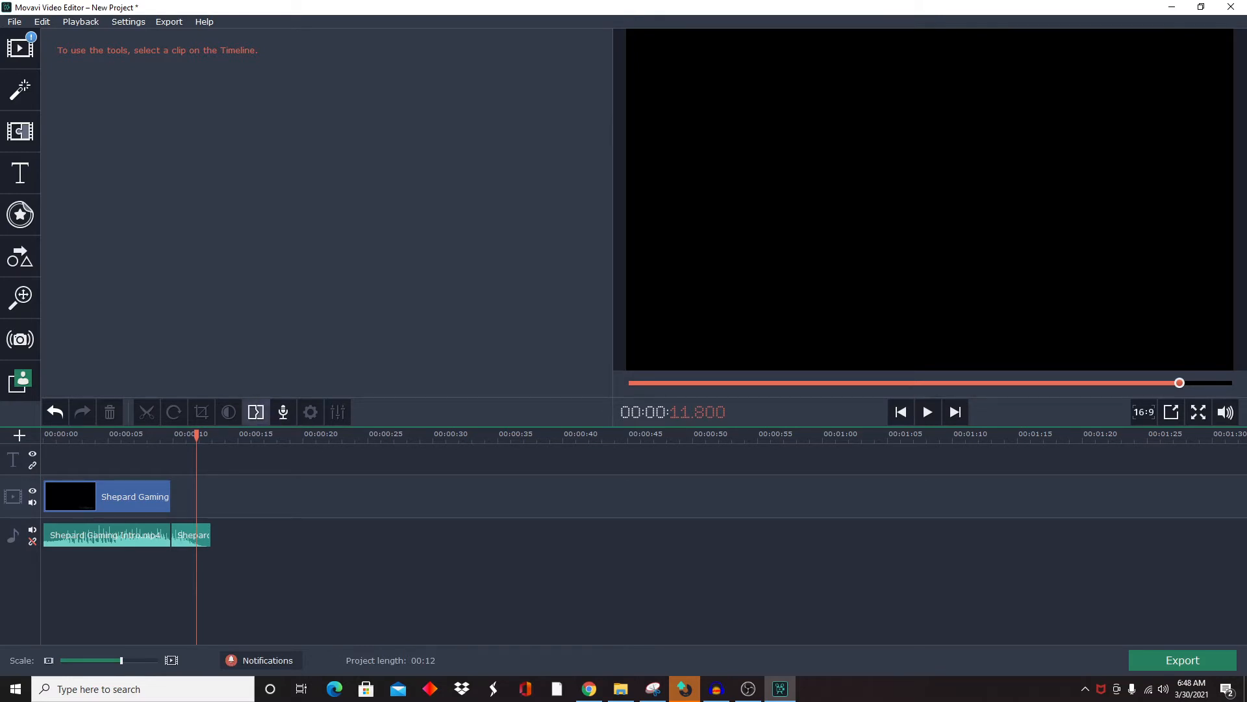
click(256, 412)
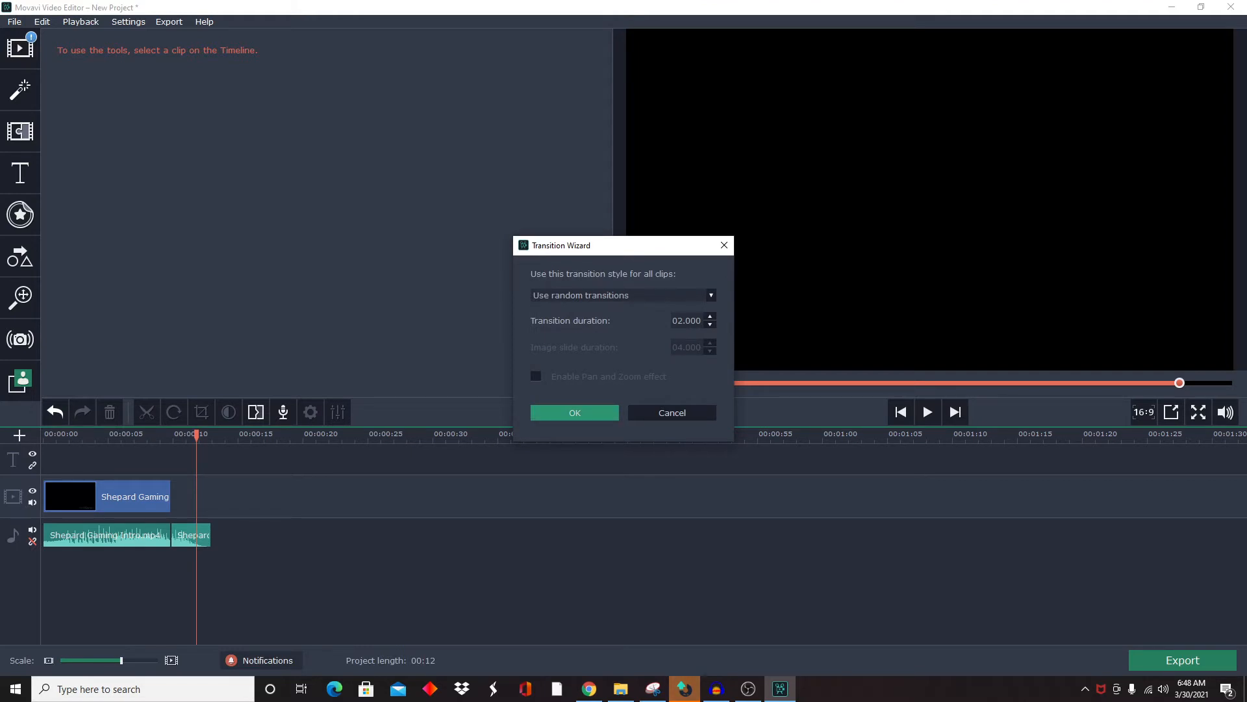
click(575, 412)
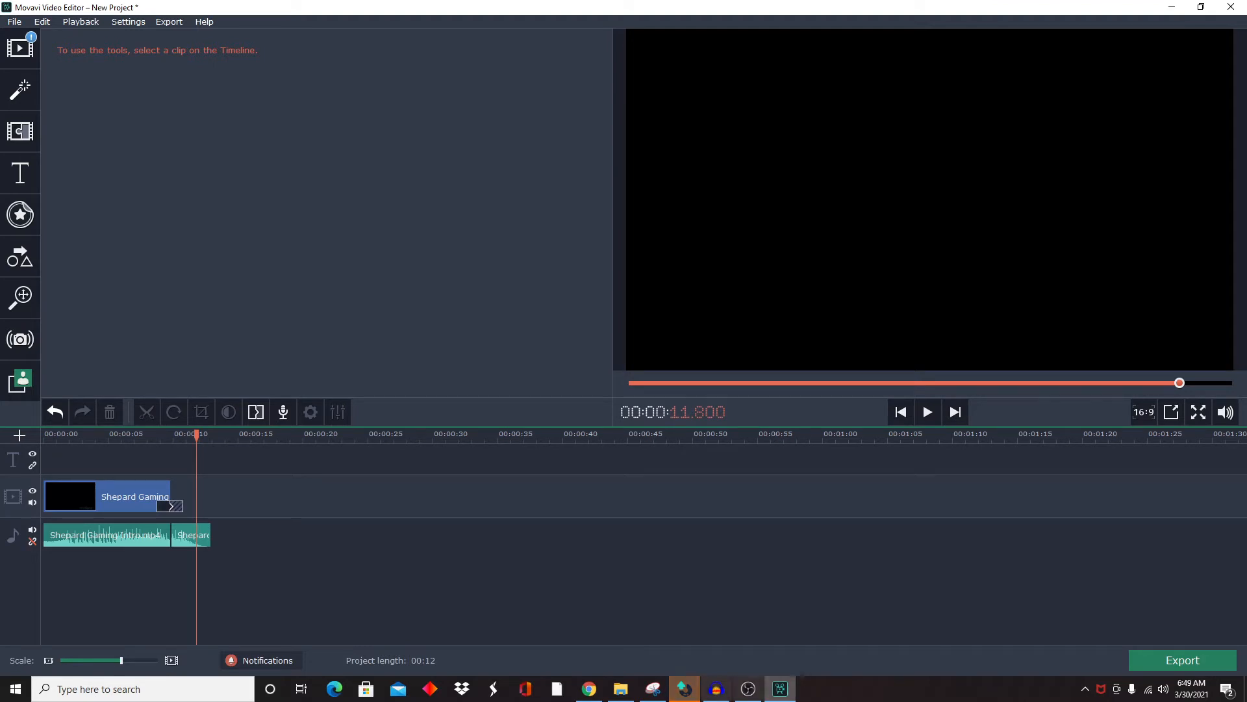
click(620, 689)
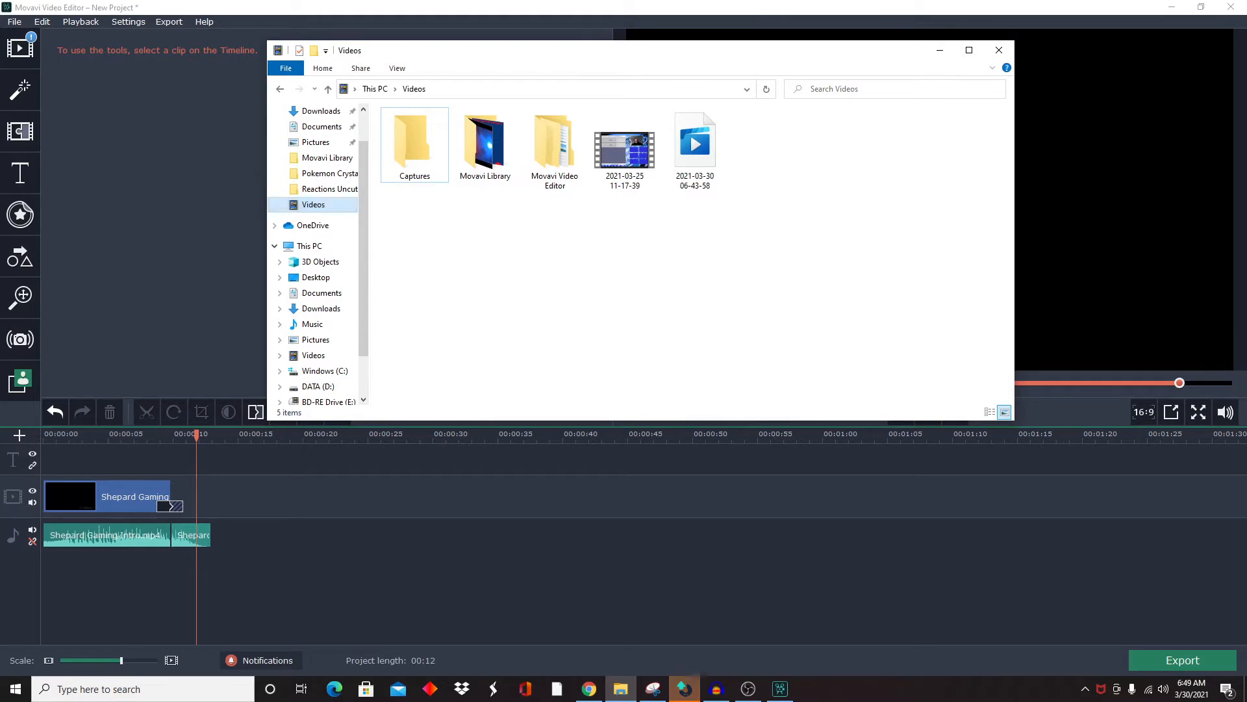
click(625, 150)
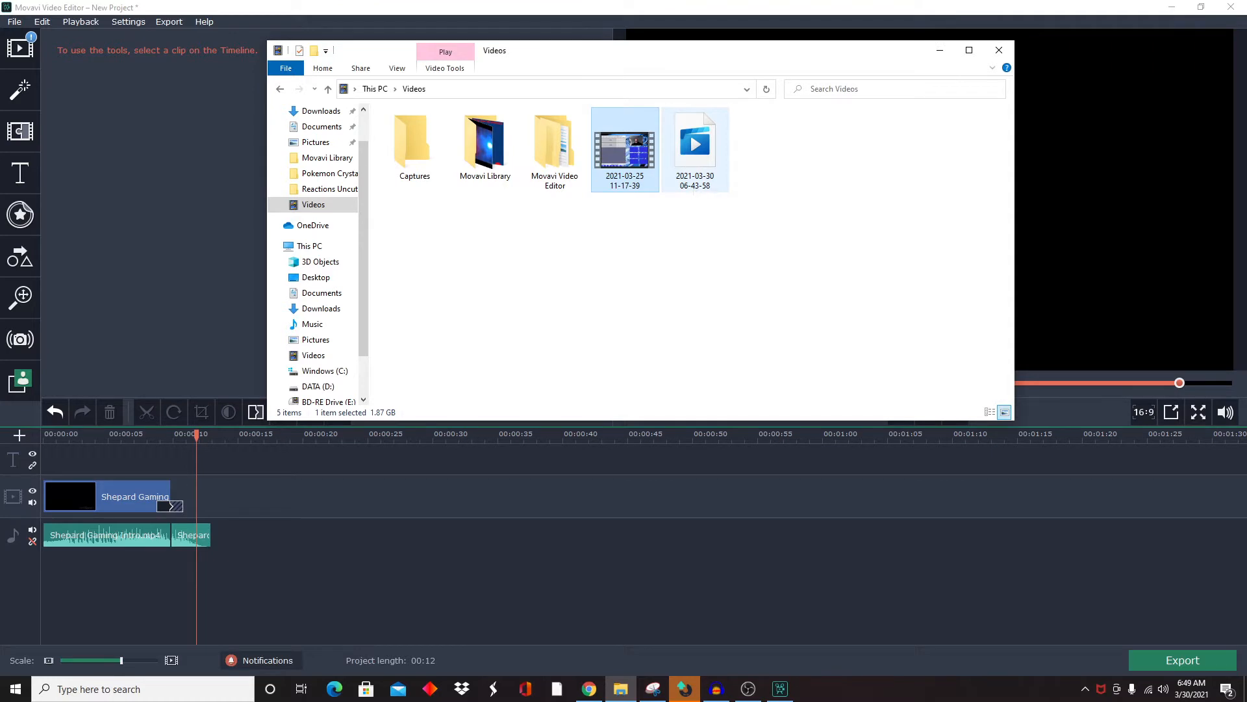
drag(625, 152, 291, 520)
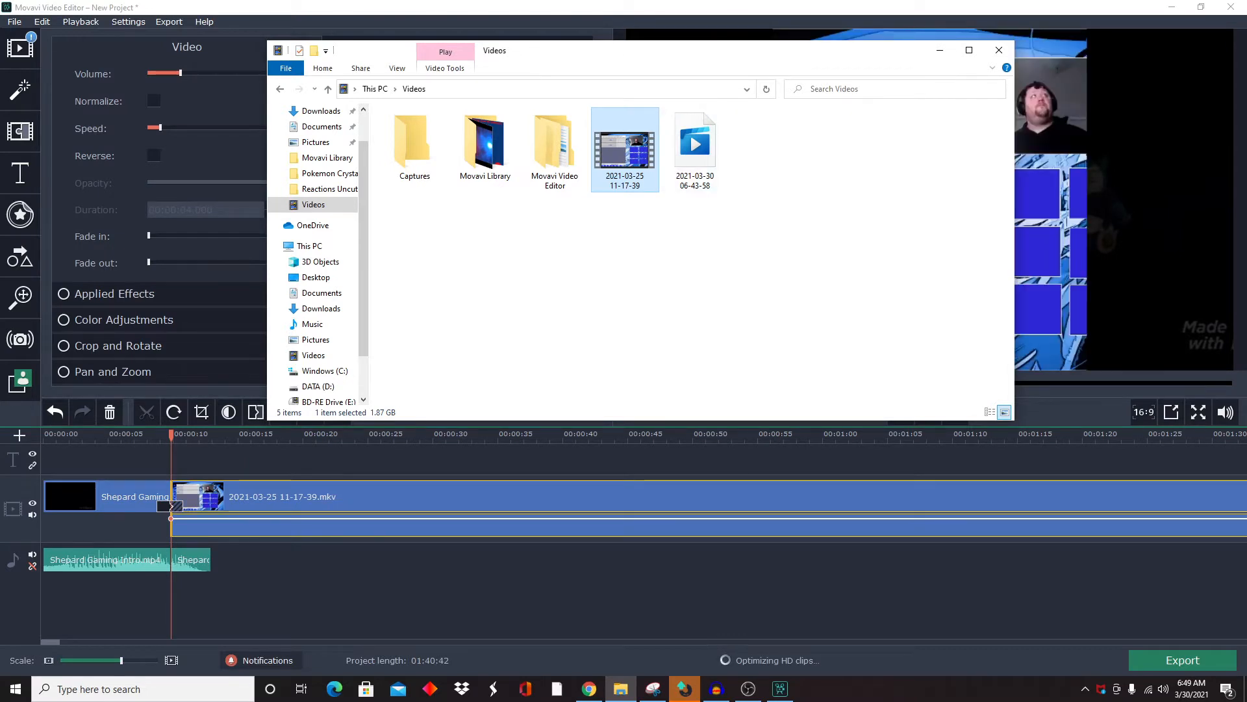
click(940, 50)
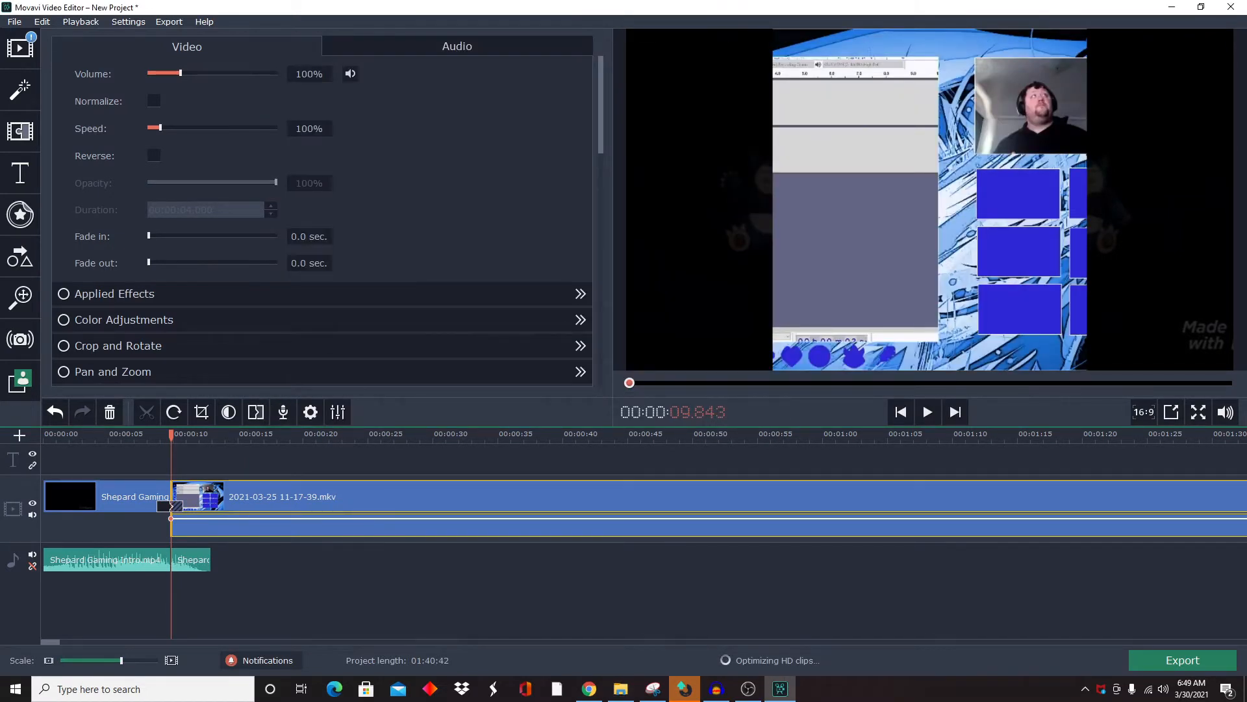
click(374, 527)
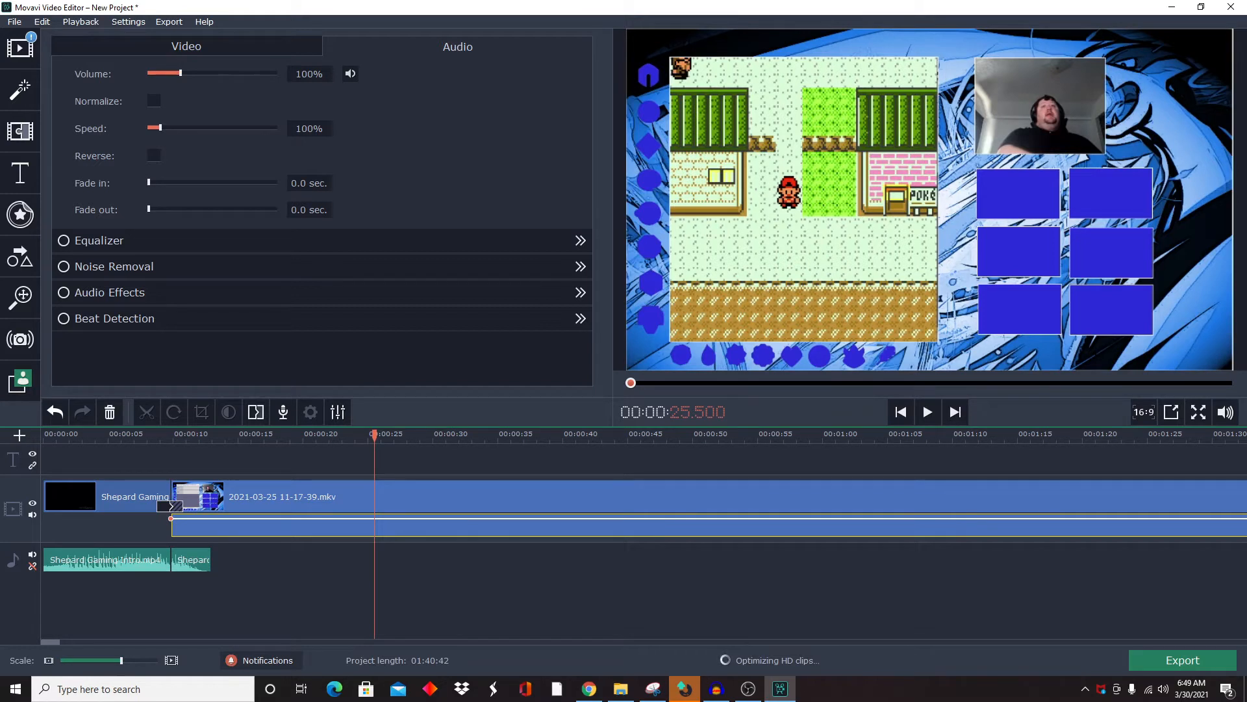
click(304, 74)
text(6)
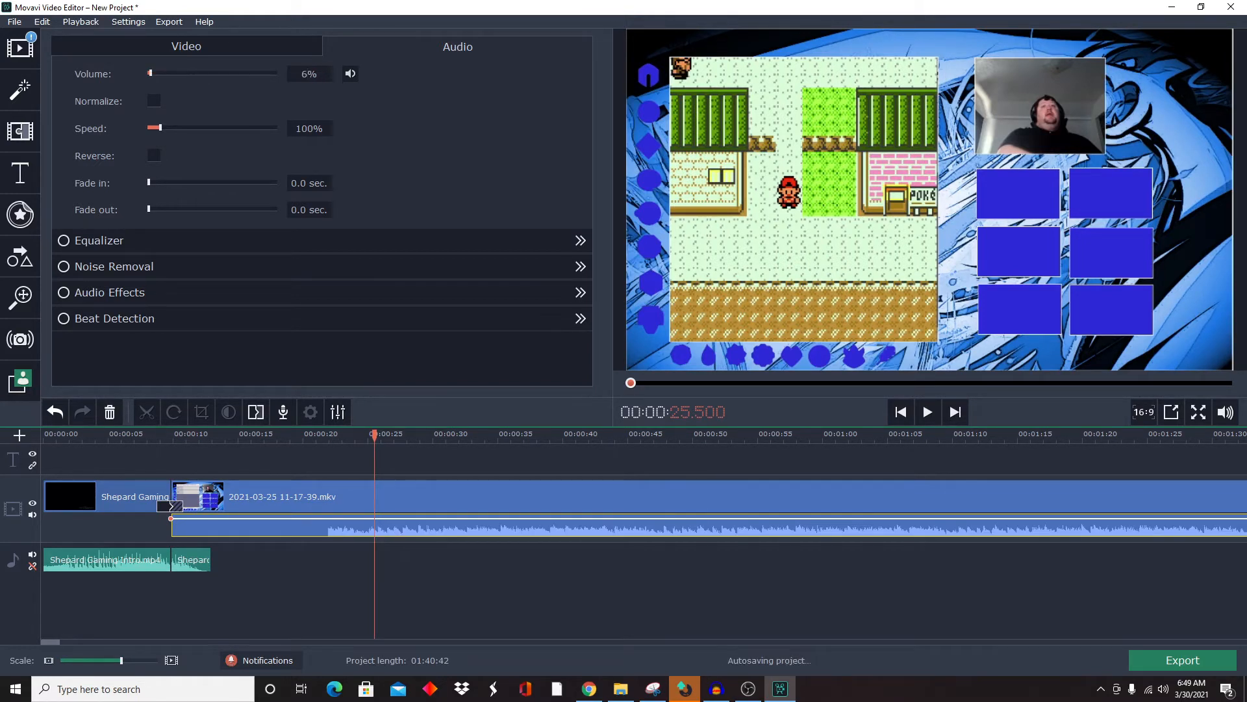
key(Escape)
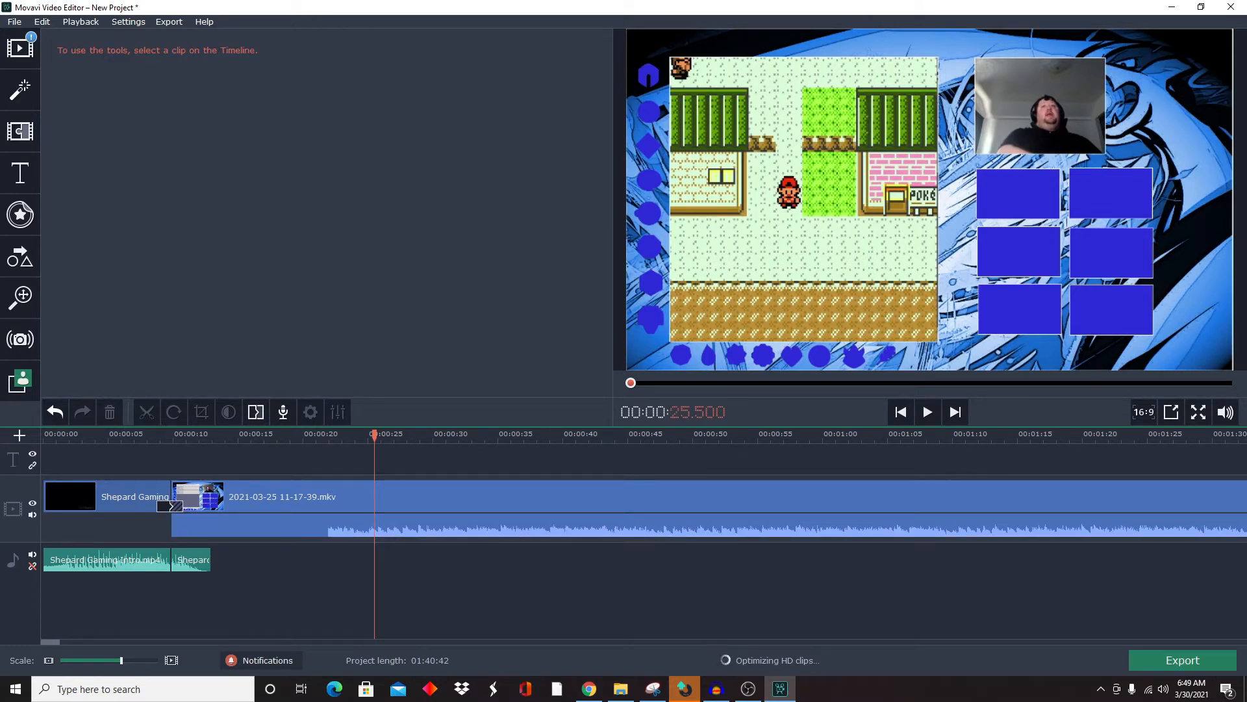
Step: Browse the Documents, Windows (C:), DATA (D:) and Videos folders for the separate audio recording
click(620, 689)
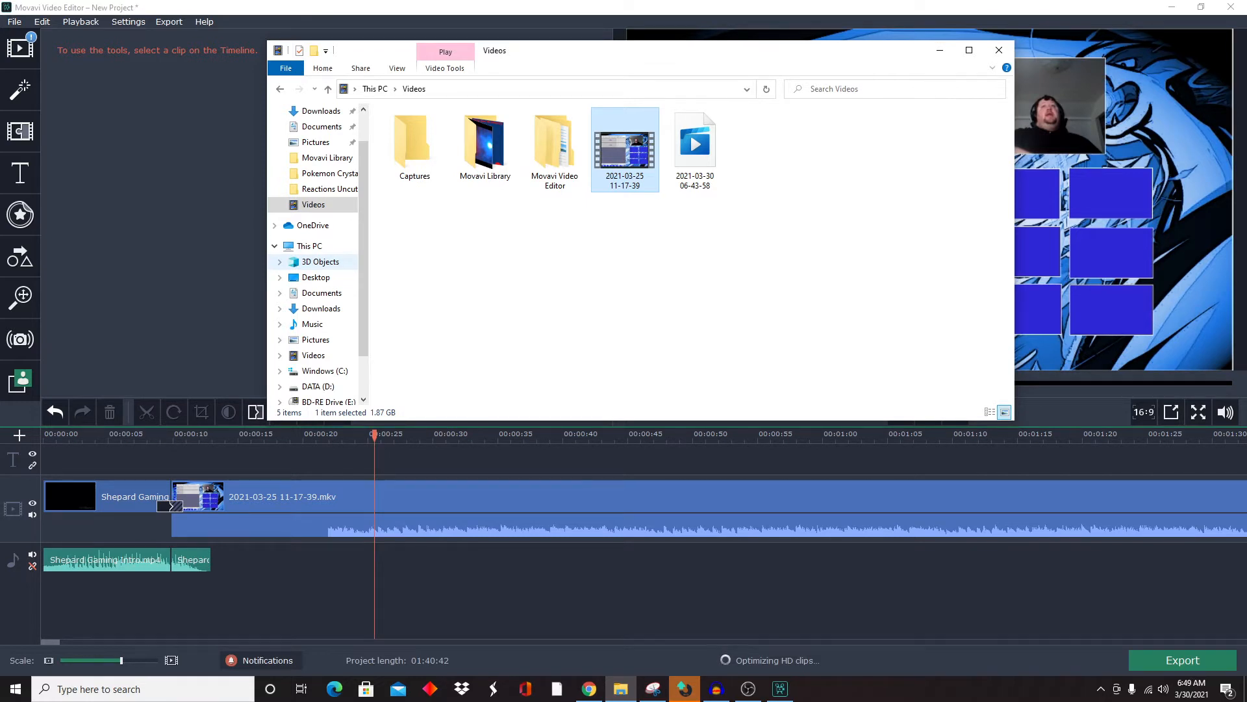
scroll(315, 257, down, 1)
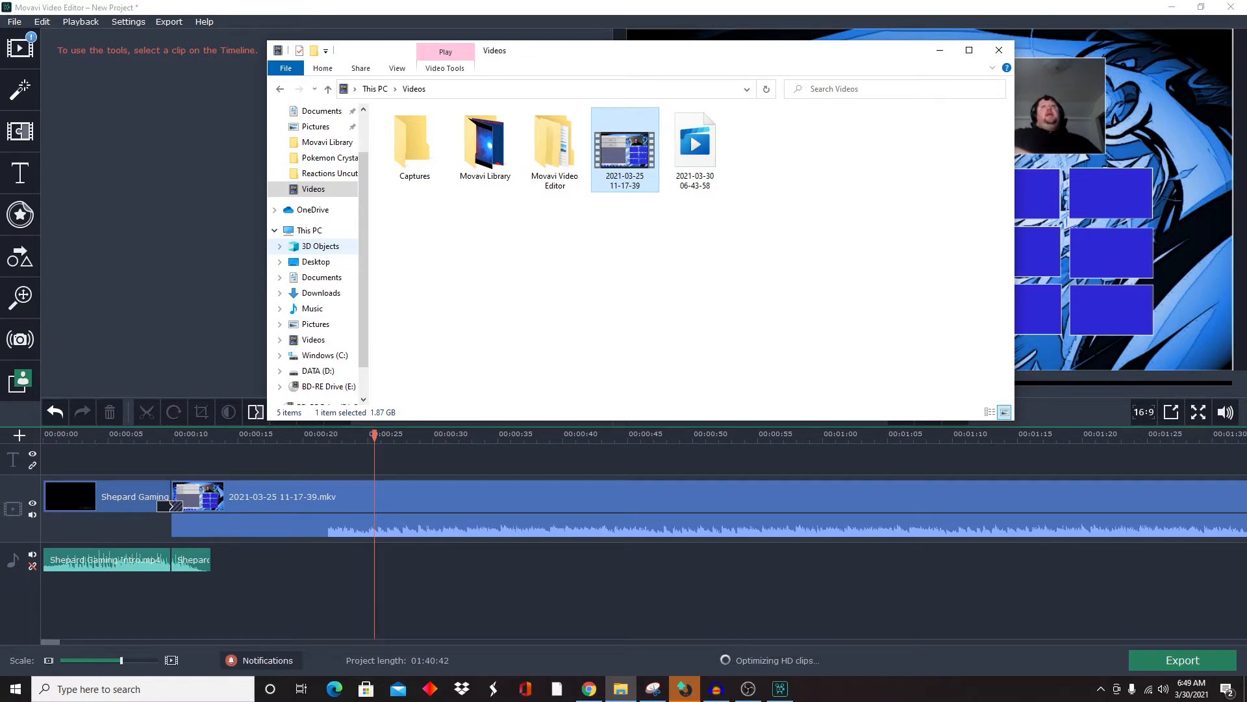
scroll(315, 318, down, 3)
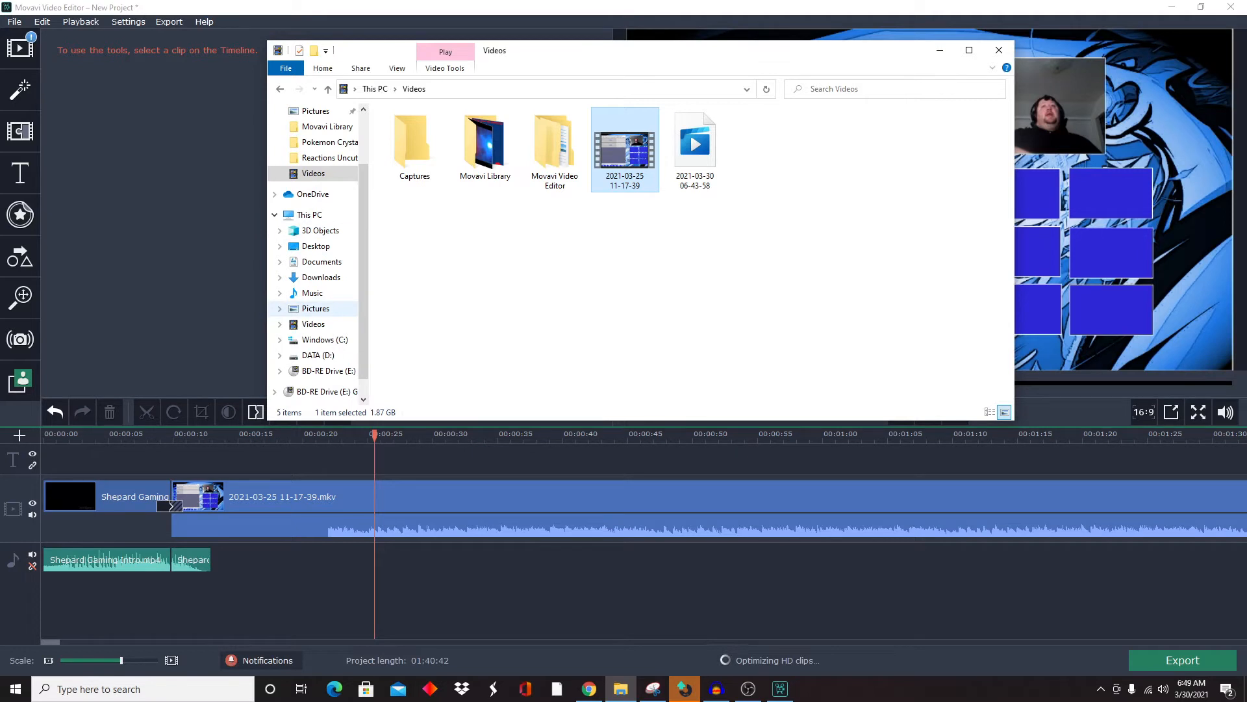
scroll(315, 260, up, 7)
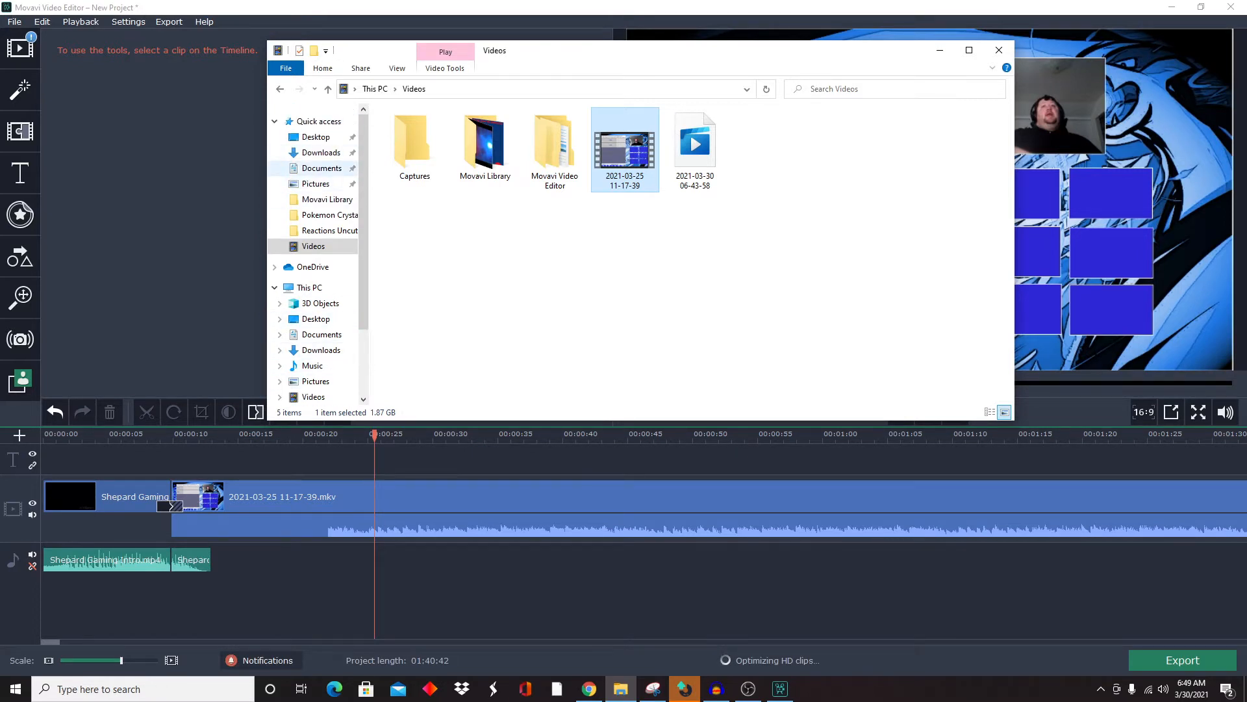
click(322, 168)
scroll(315, 292, down, 3)
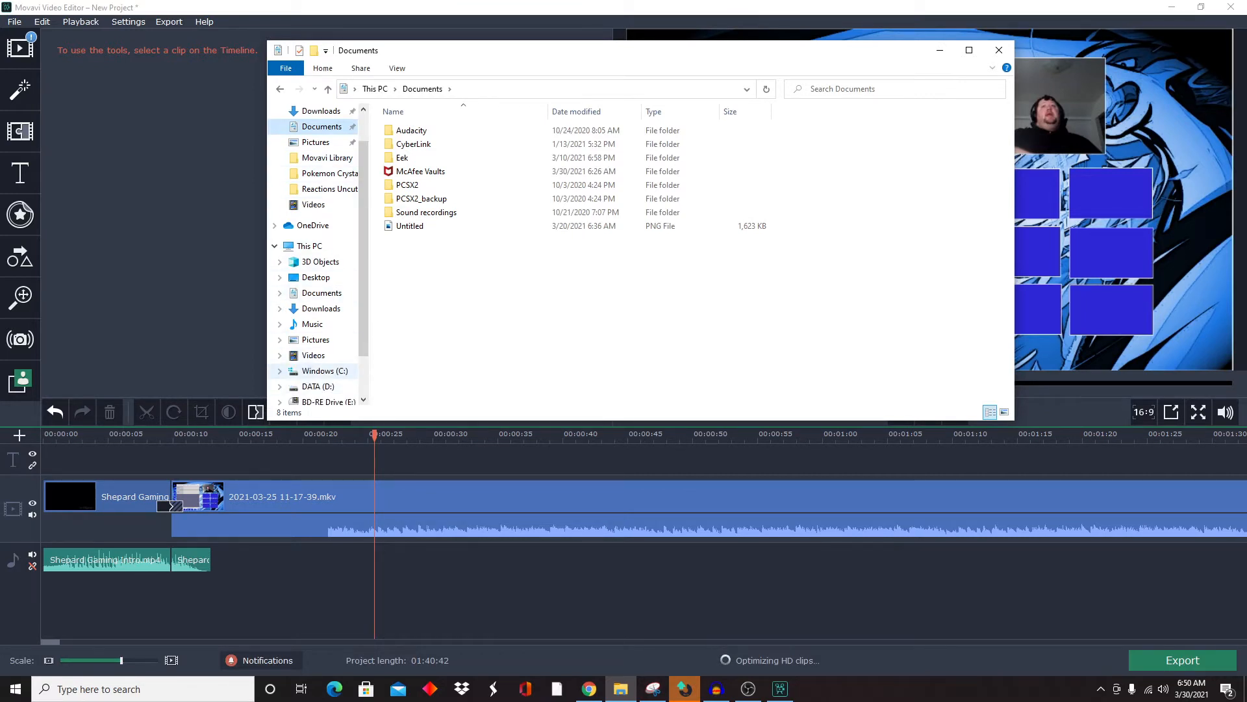
click(324, 371)
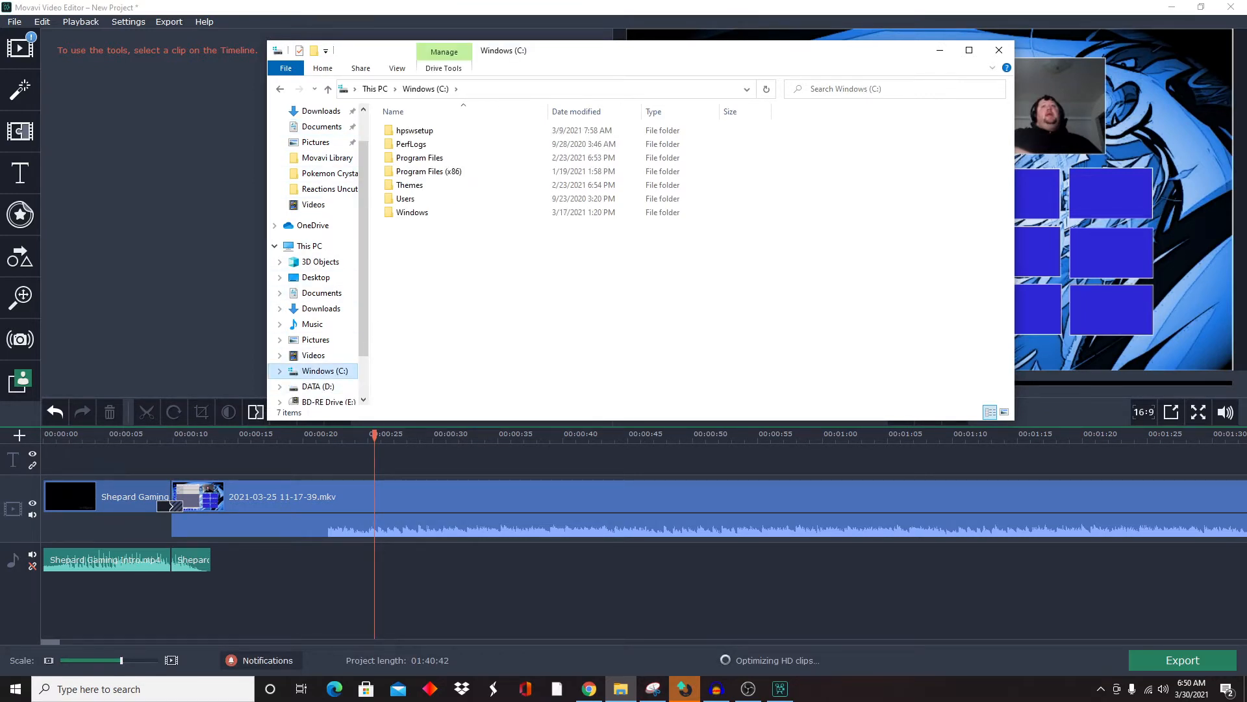
scroll(319, 341, down, 1)
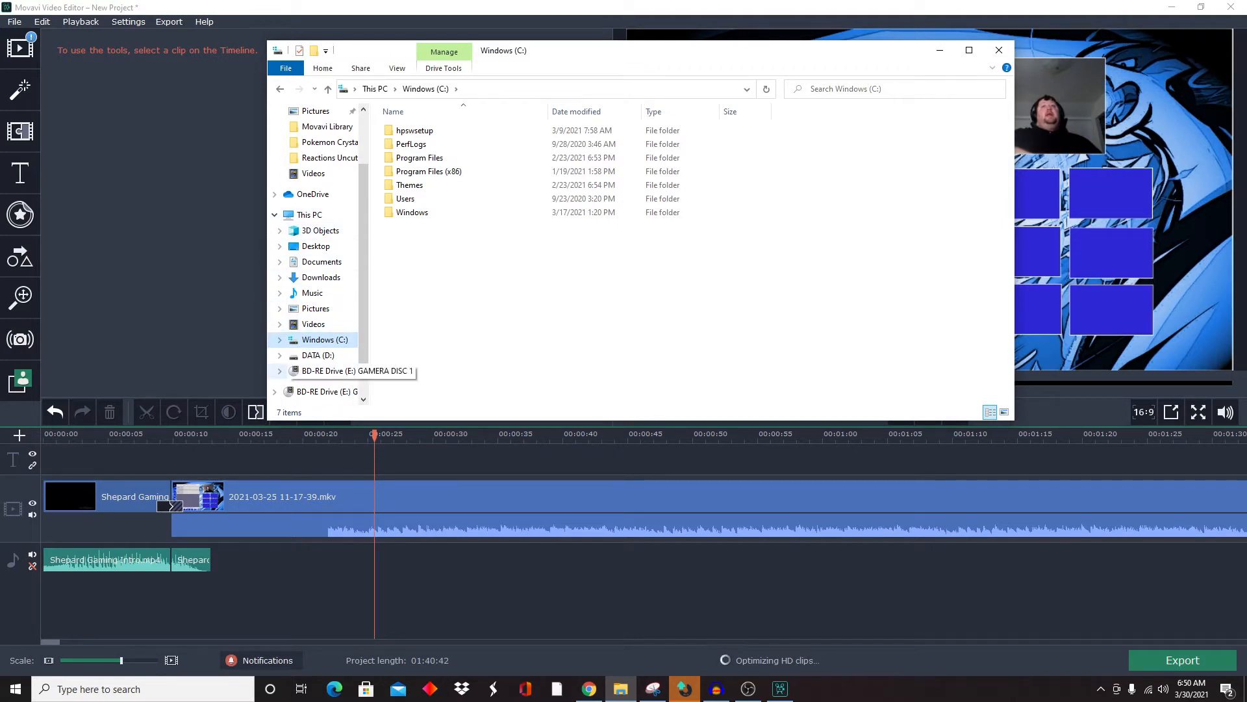
click(318, 354)
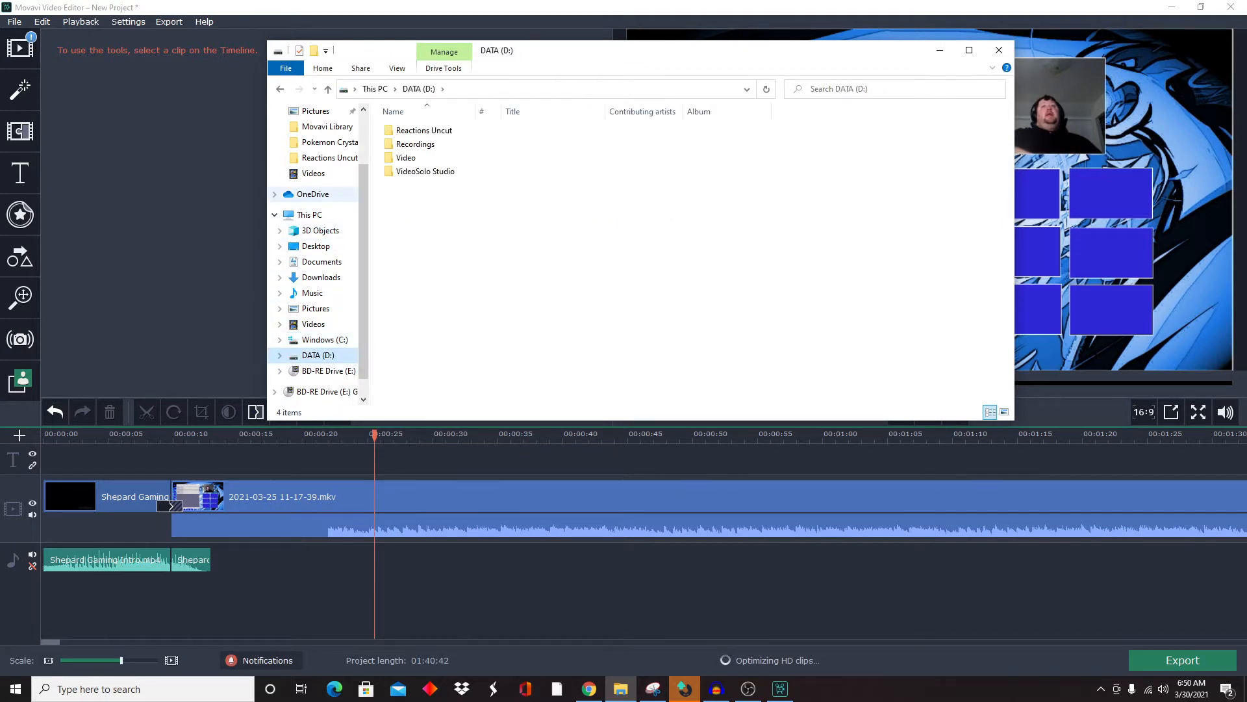
scroll(315, 201, up, 1)
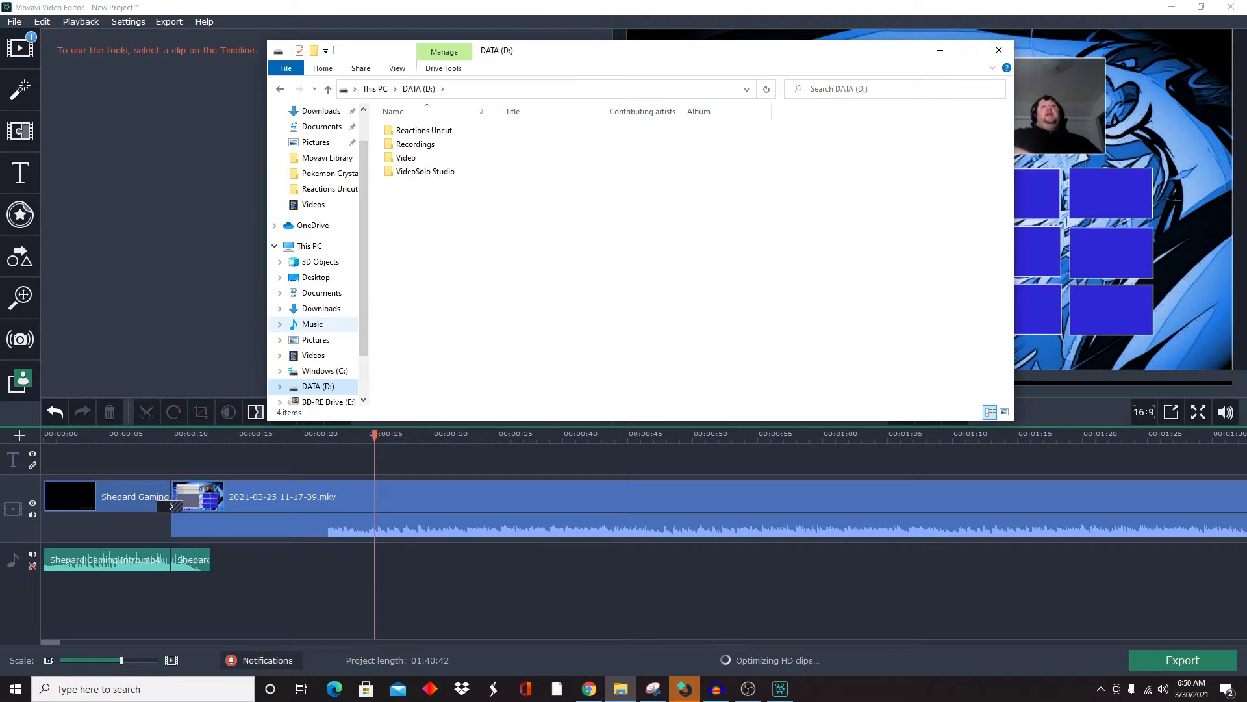
scroll(319, 296, up, 2)
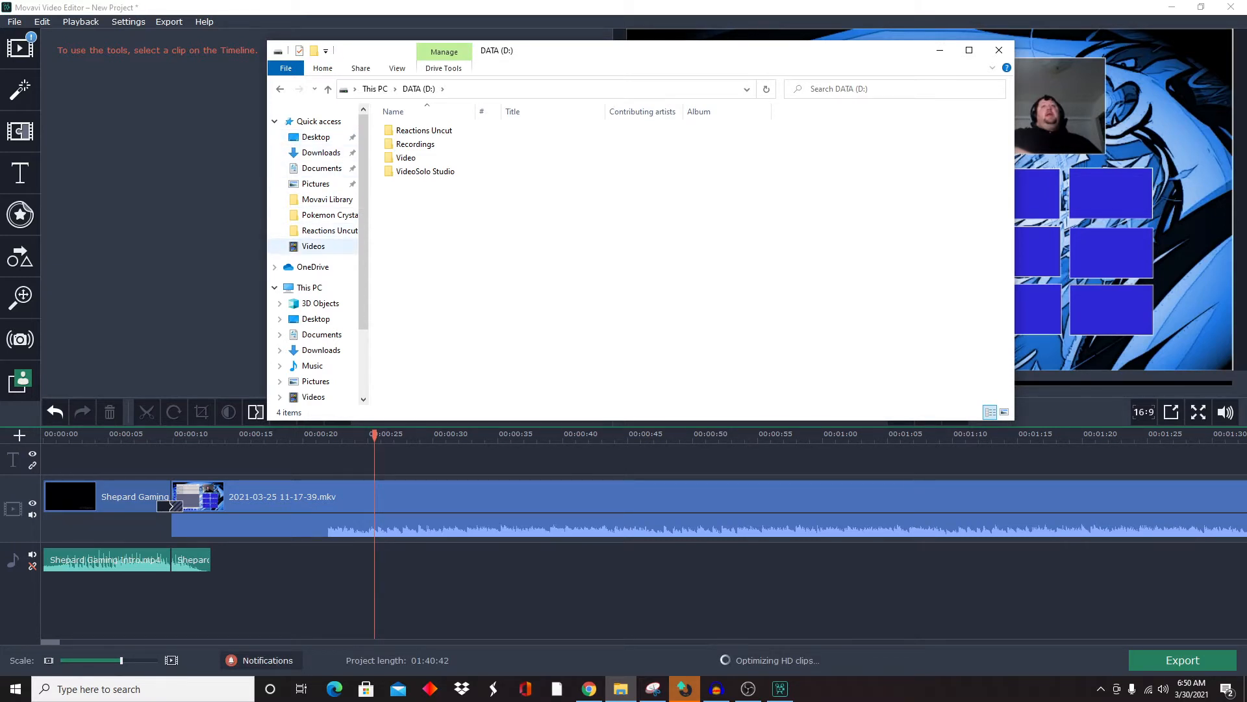
click(313, 247)
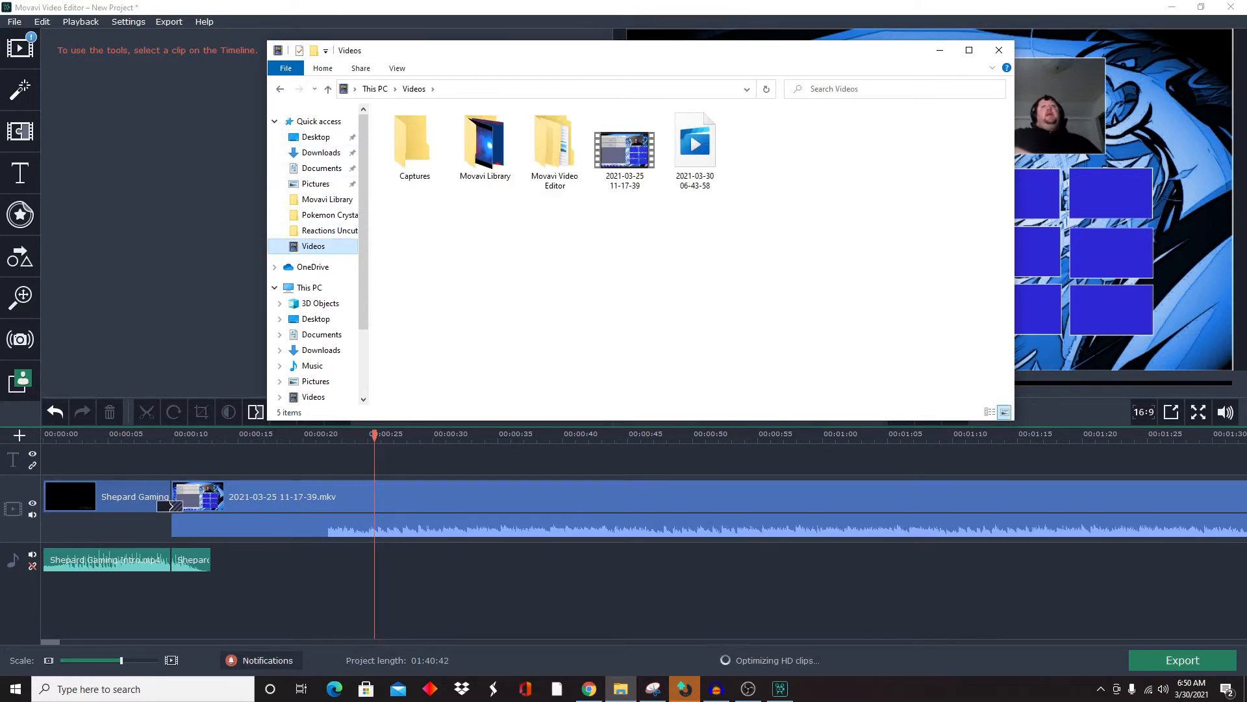
scroll(312, 298, down, 1)
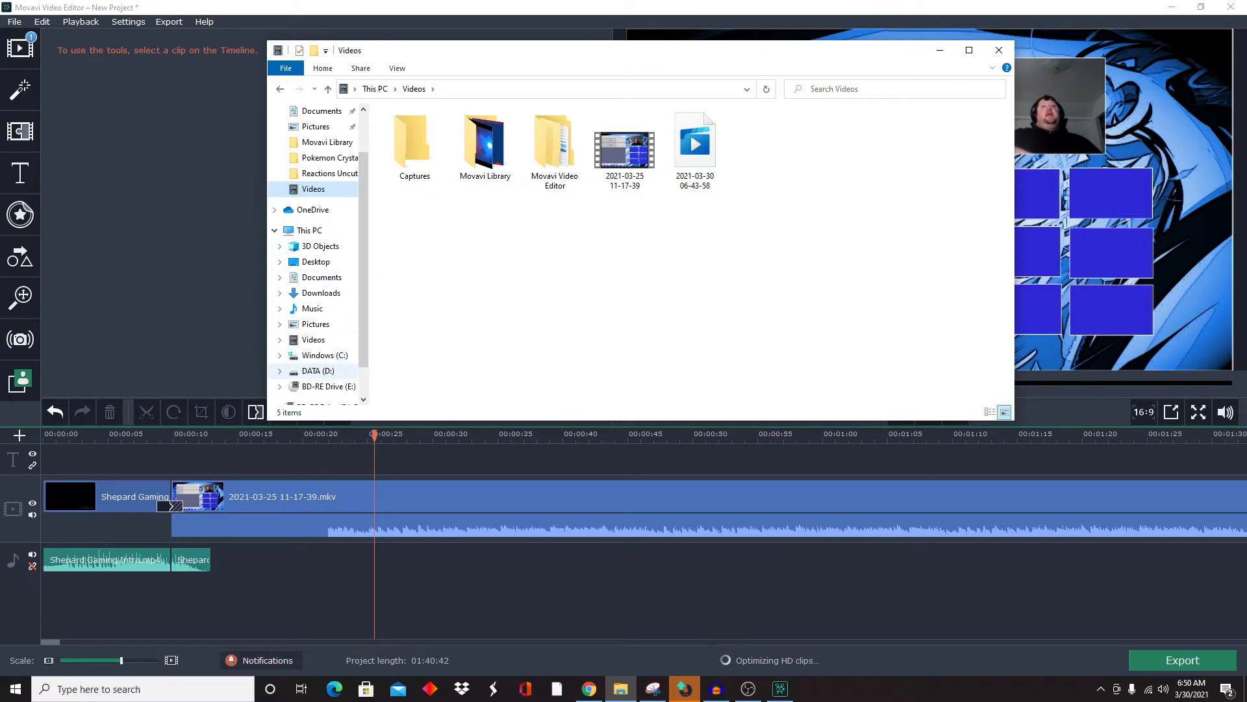
Step: Add the untitled audio file from the Recordings folder on DATA (D:) to the audio track after the intro audio
click(318, 371)
click(416, 144)
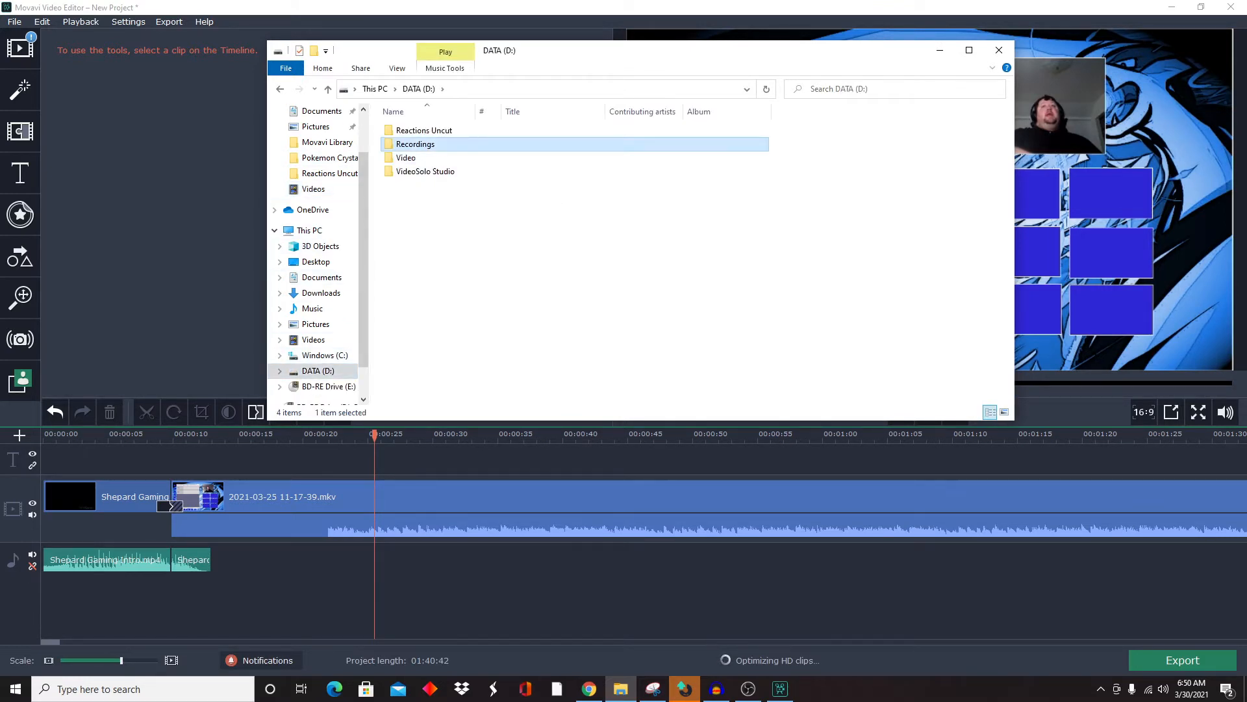
double_click(416, 144)
click(485, 146)
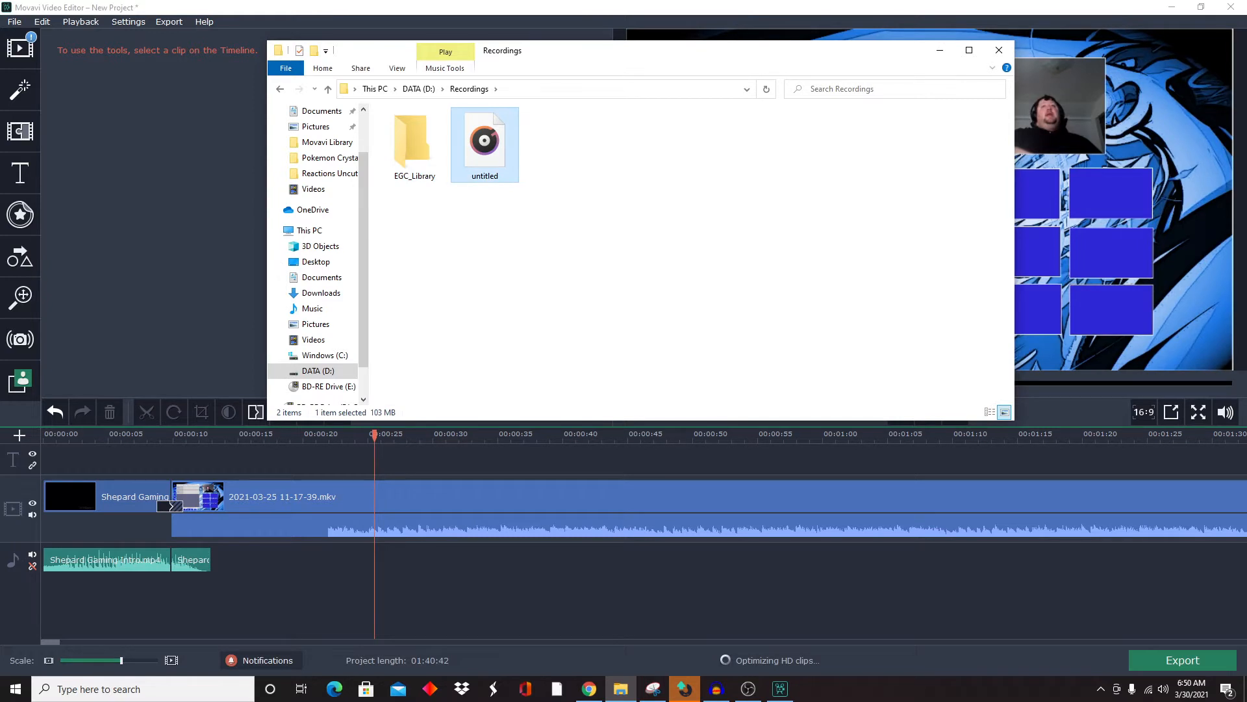
drag(485, 146, 292, 562)
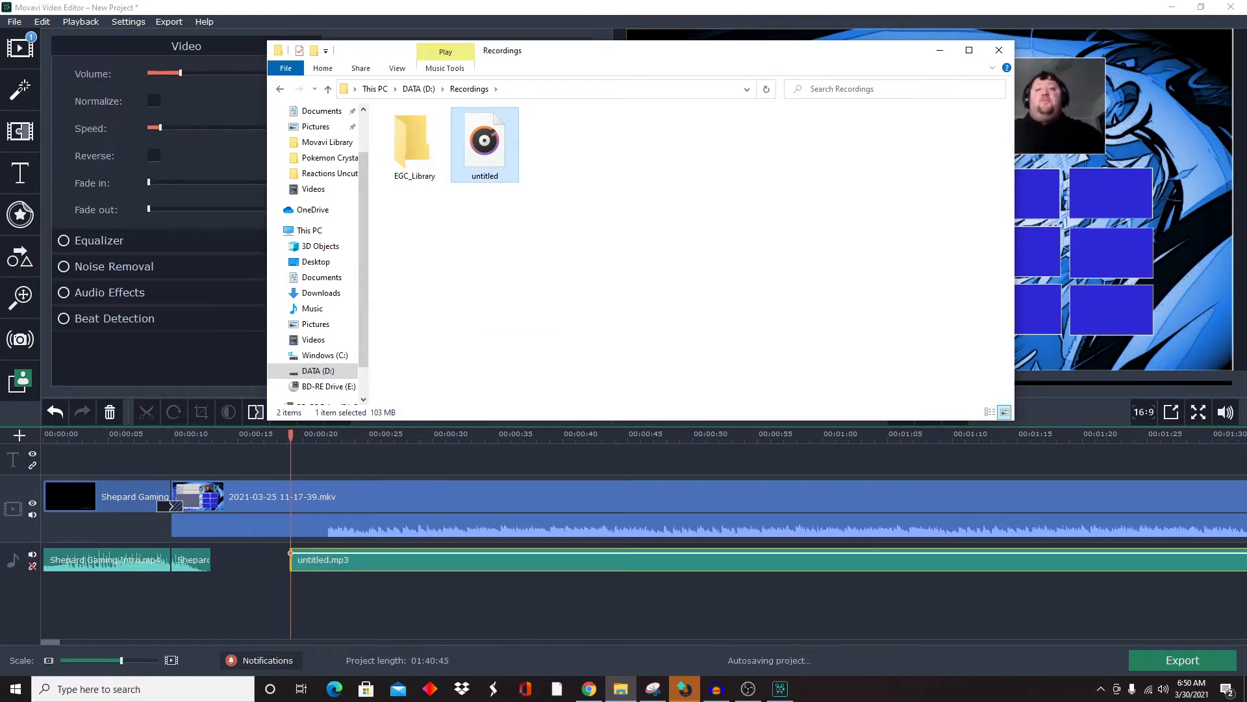
click(940, 50)
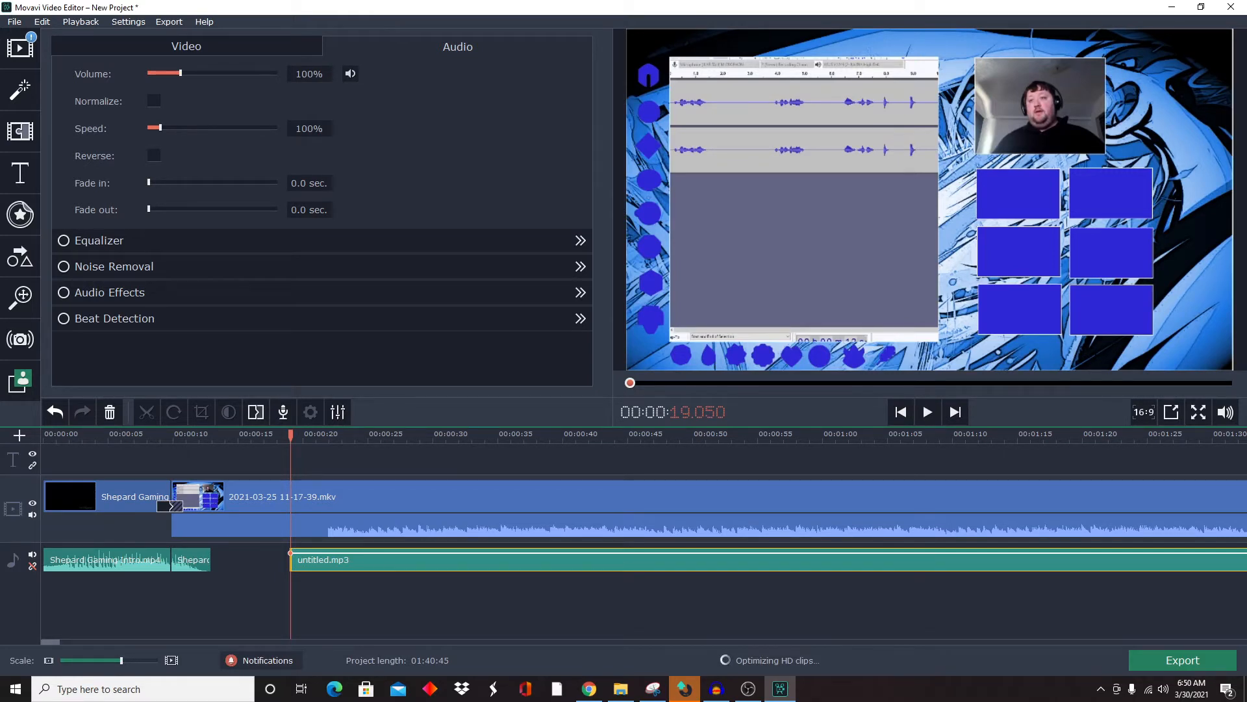
Step: Move untitled.mp3 to its own audio track below the intro audio and align it with the gameplay recording, checking the sync by playback
drag(356, 560, 238, 590)
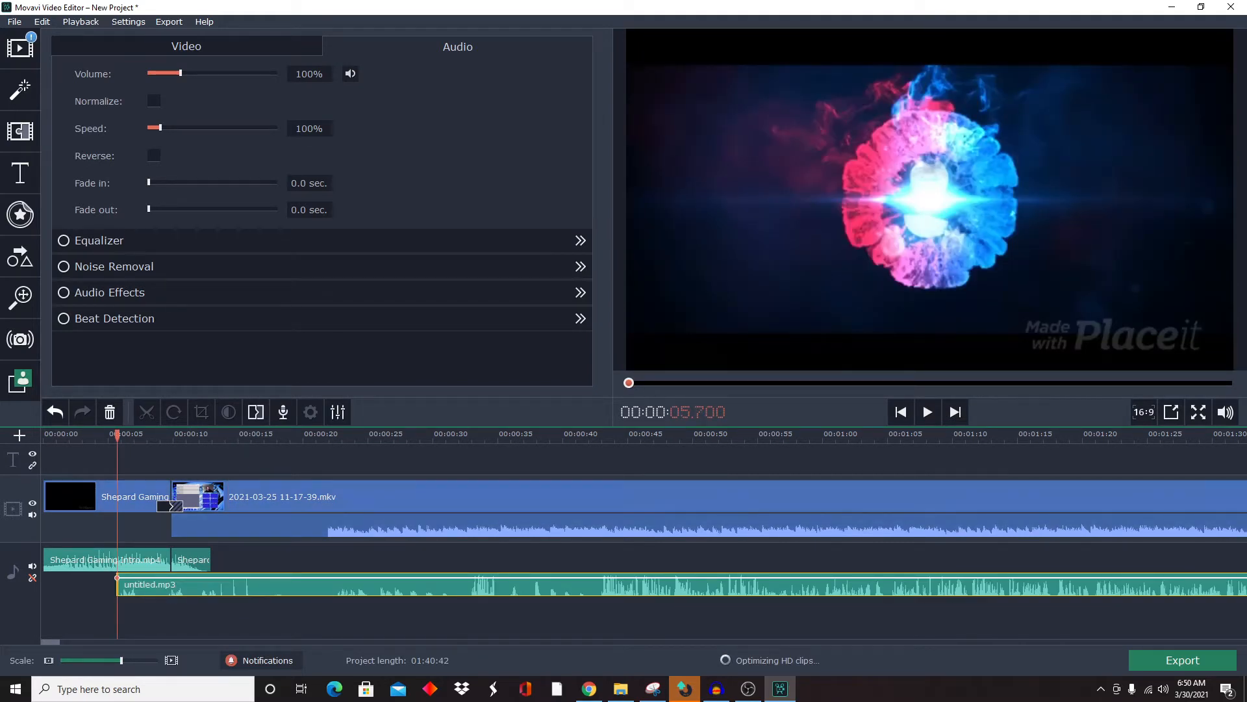
click(200, 435)
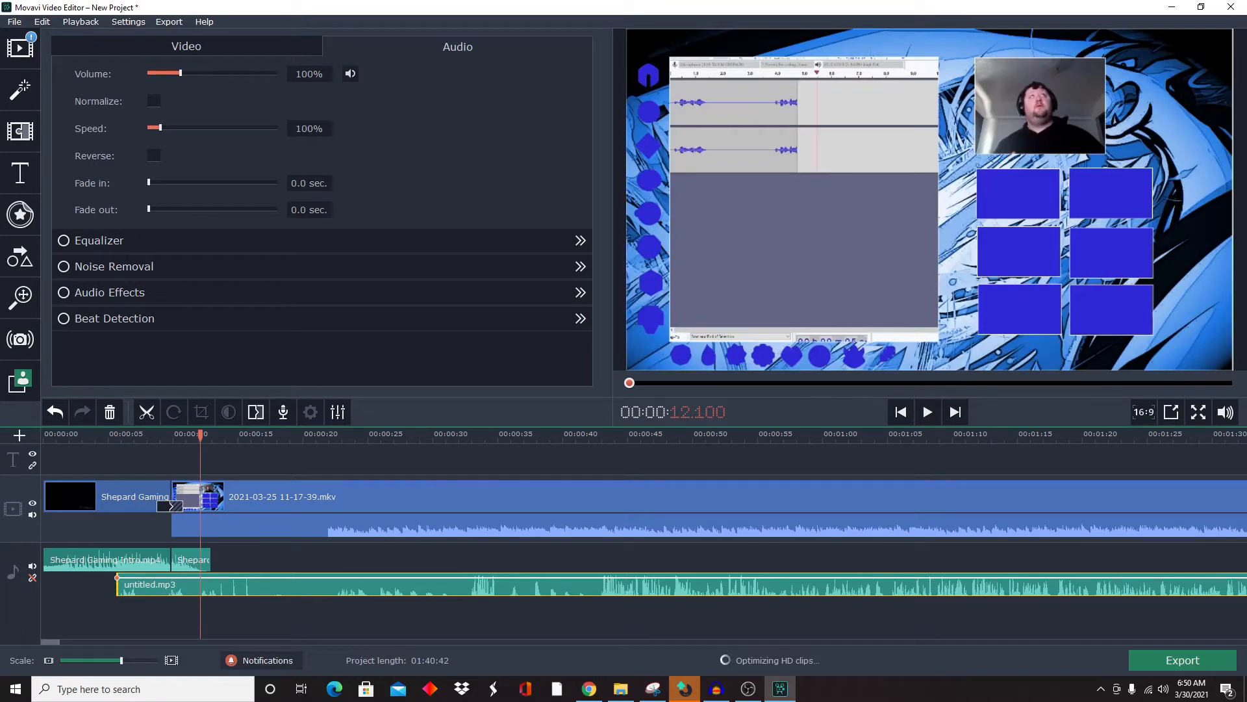
click(928, 412)
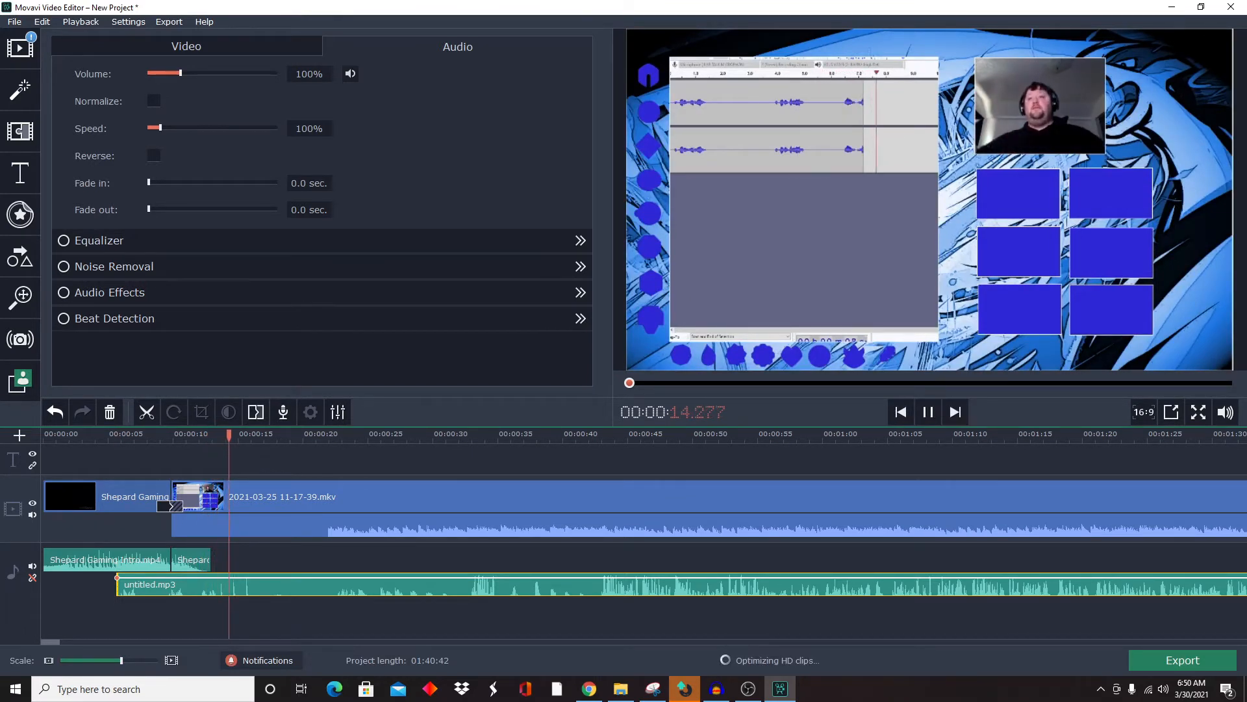
click(927, 412)
drag(235, 584, 247, 585)
click(213, 435)
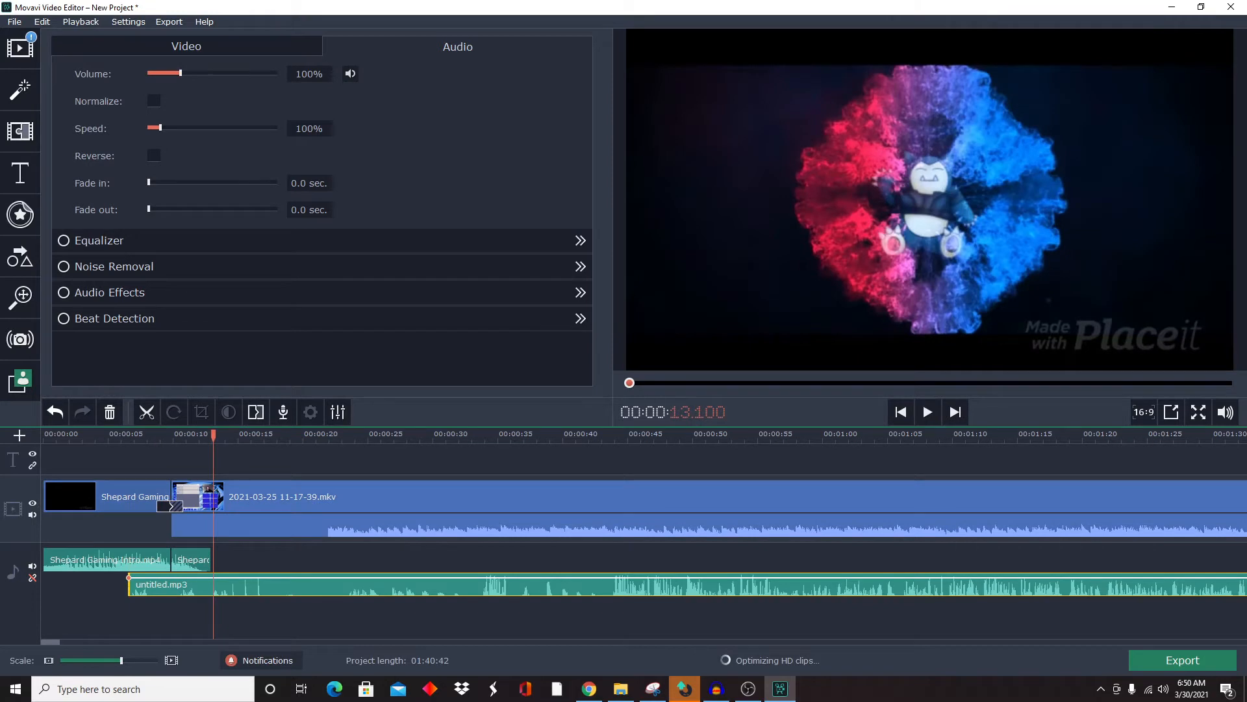
click(927, 412)
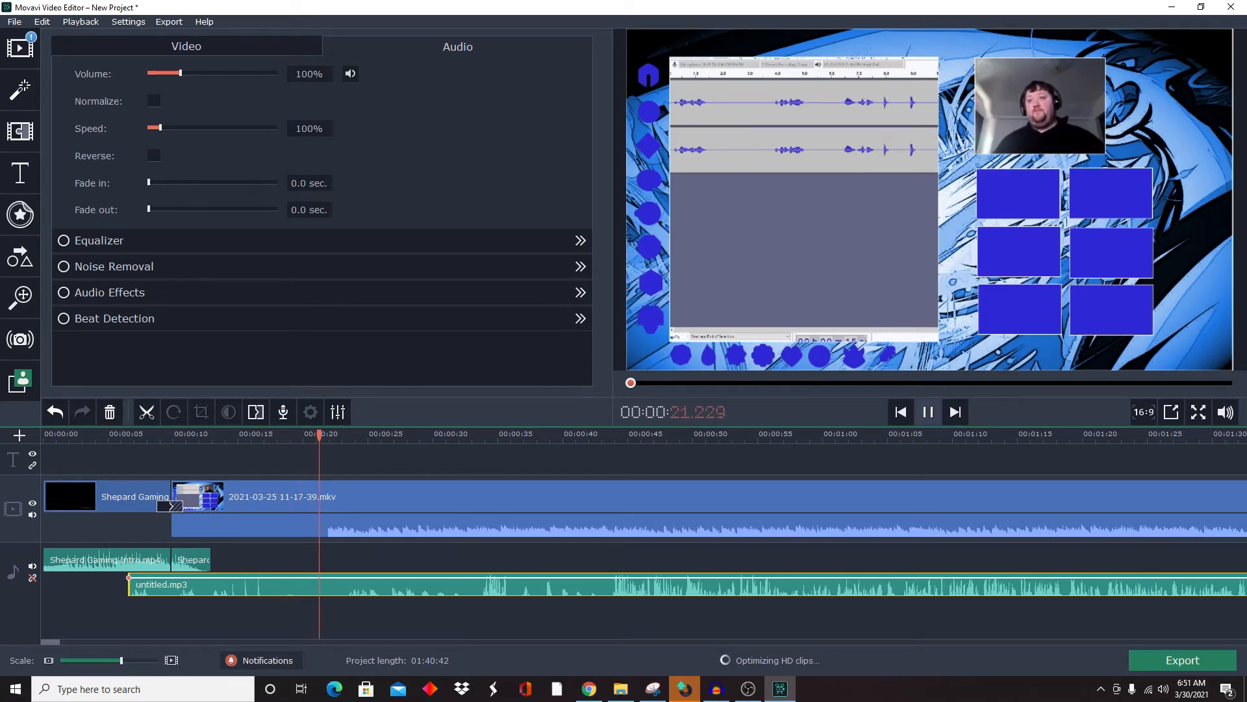
click(928, 412)
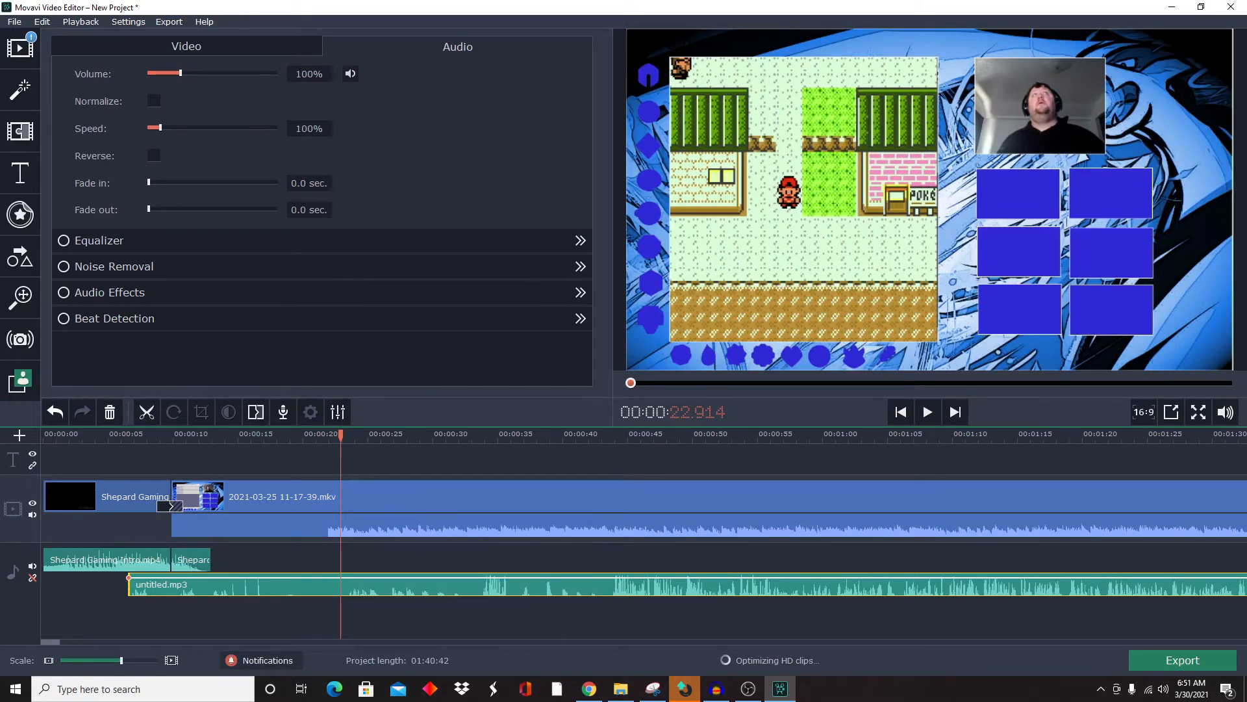
Step: Find where the commentary starts and split untitled.mp3 at 00:00:43.900
click(492, 434)
click(538, 435)
click(928, 411)
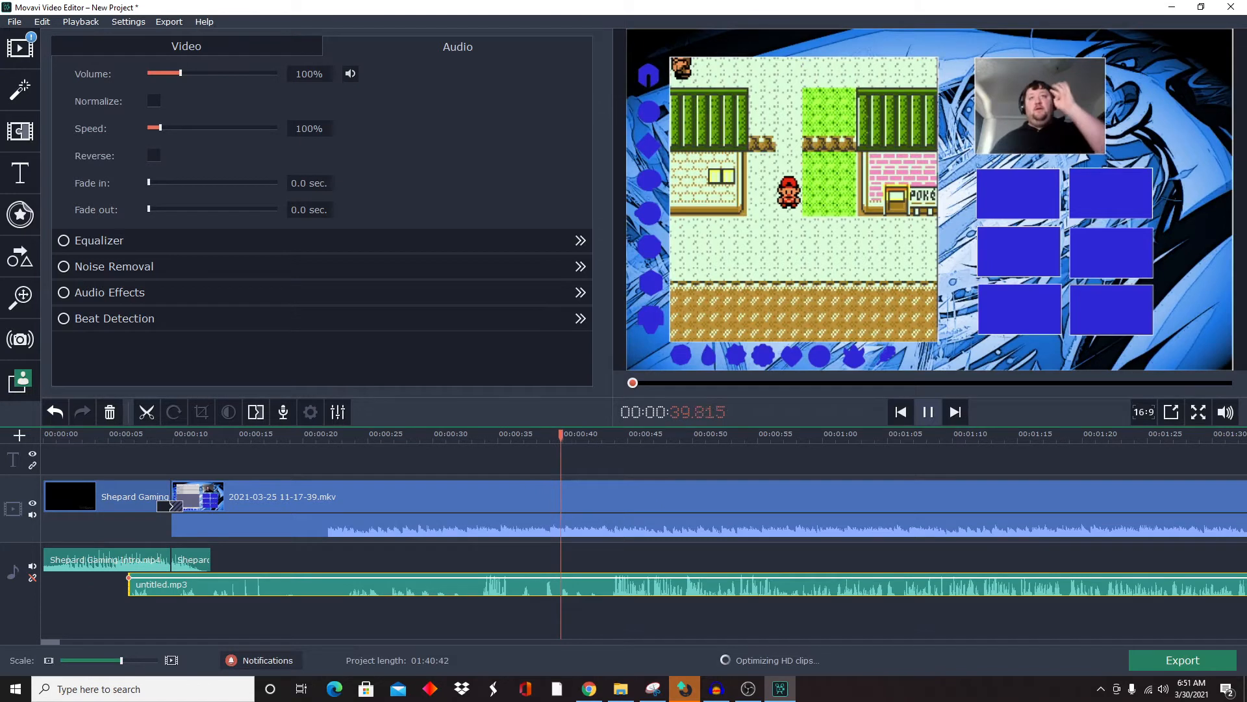
key(space)
click(614, 435)
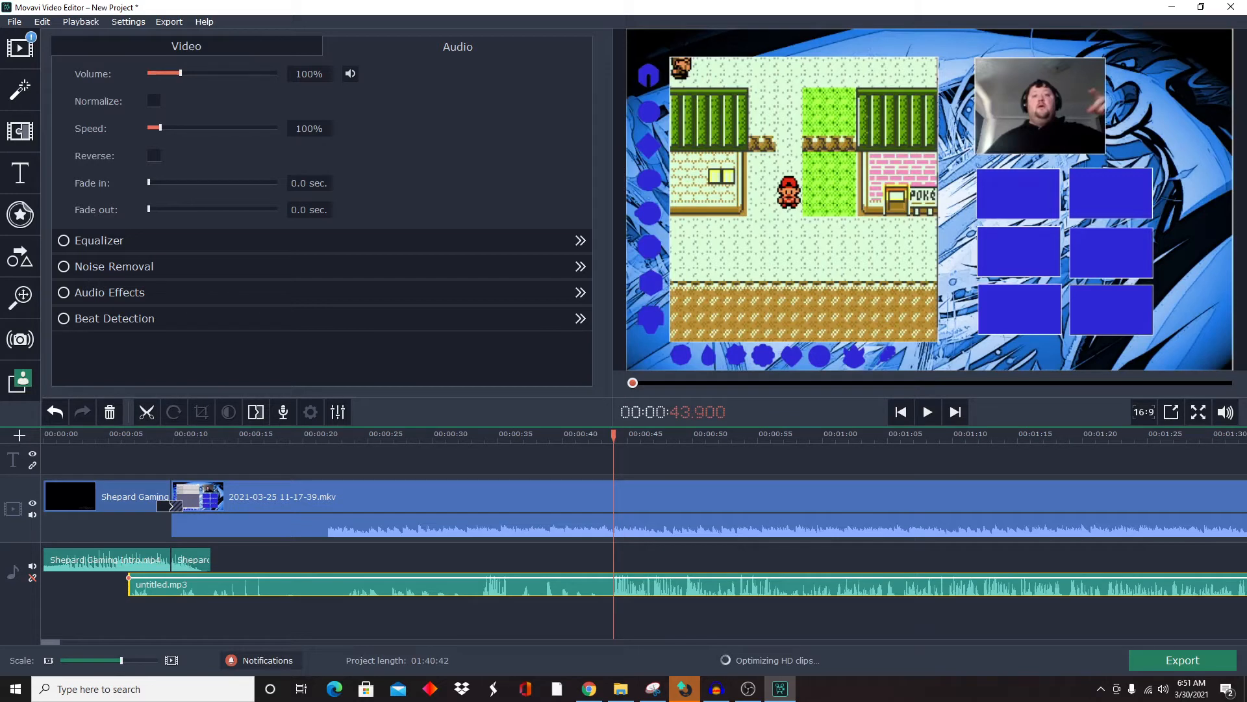
click(147, 411)
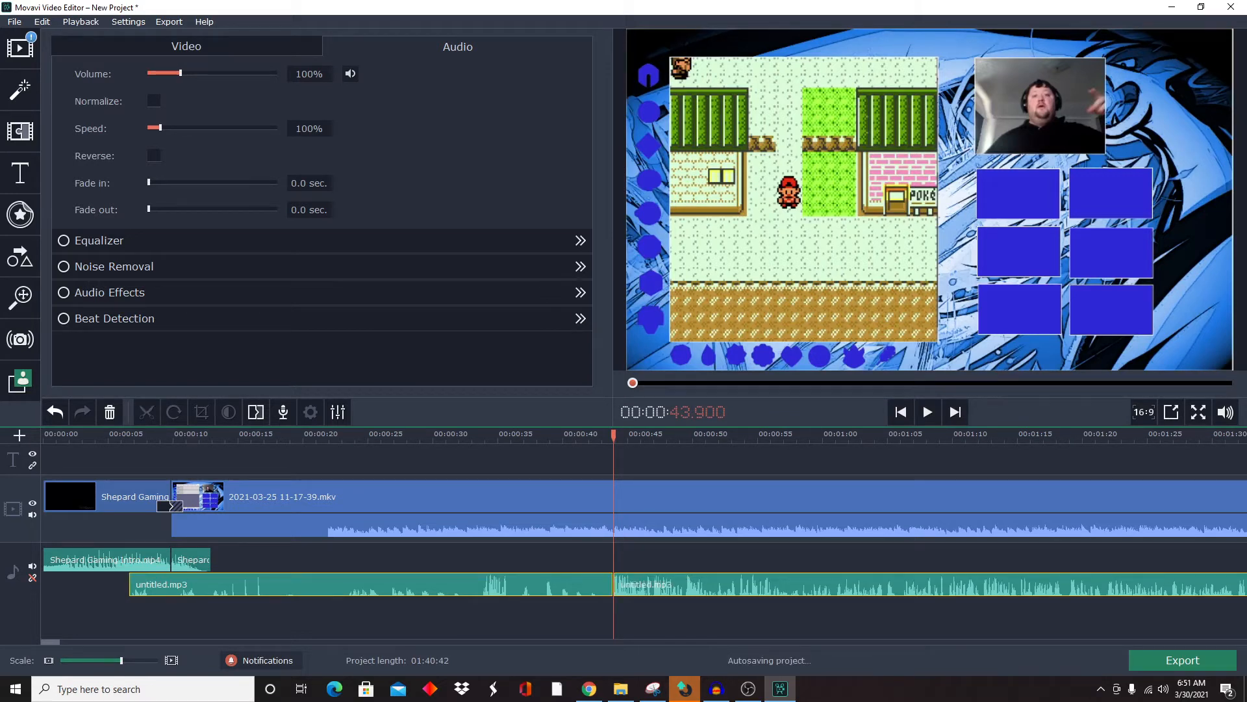
click(613, 499)
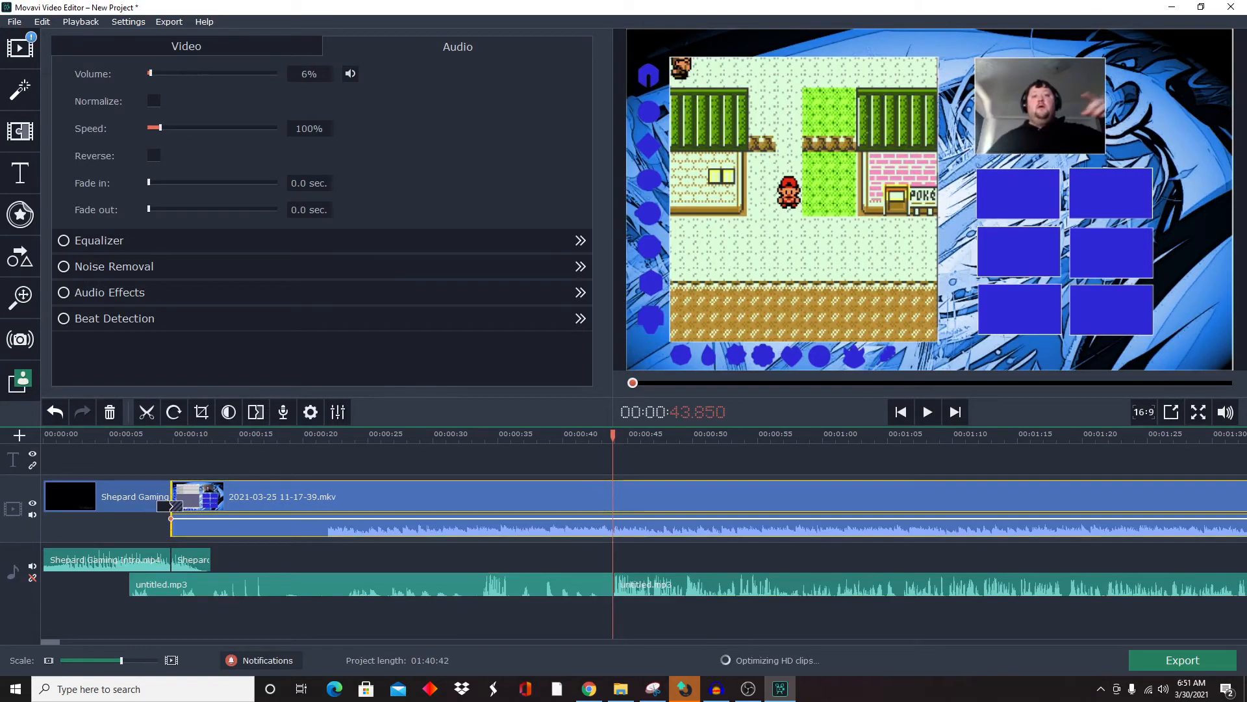
click(612, 499)
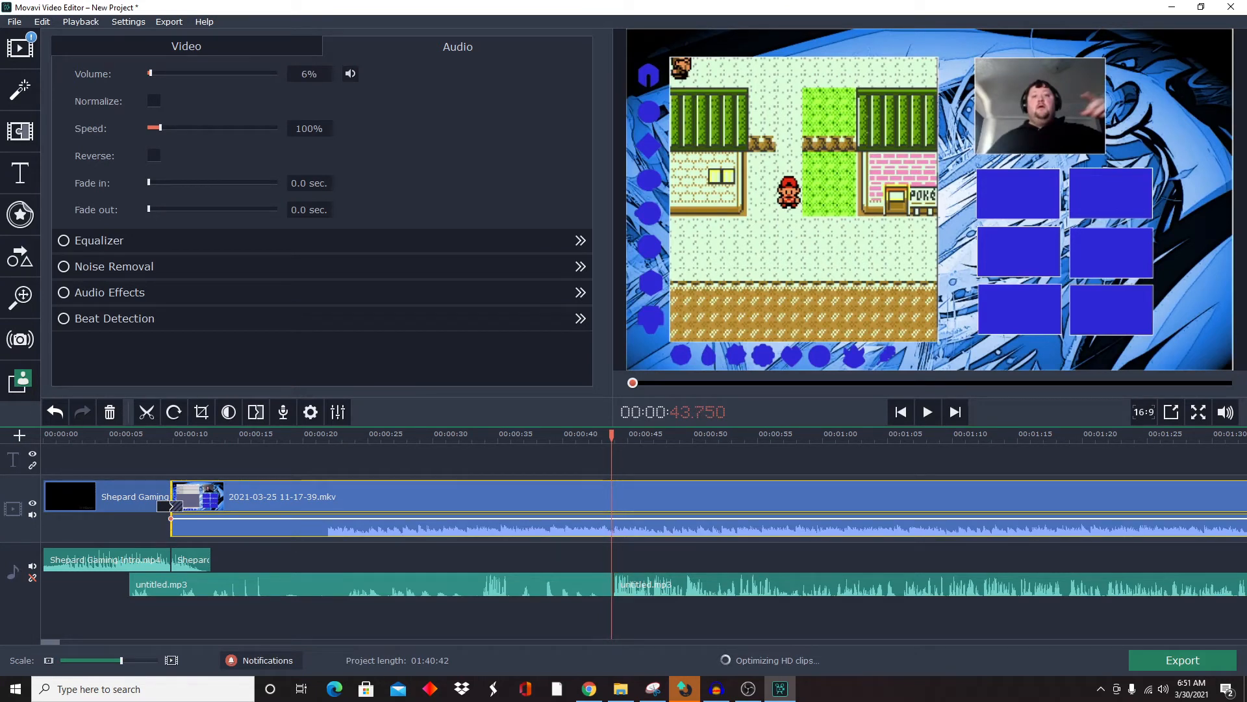
click(614, 499)
click(147, 412)
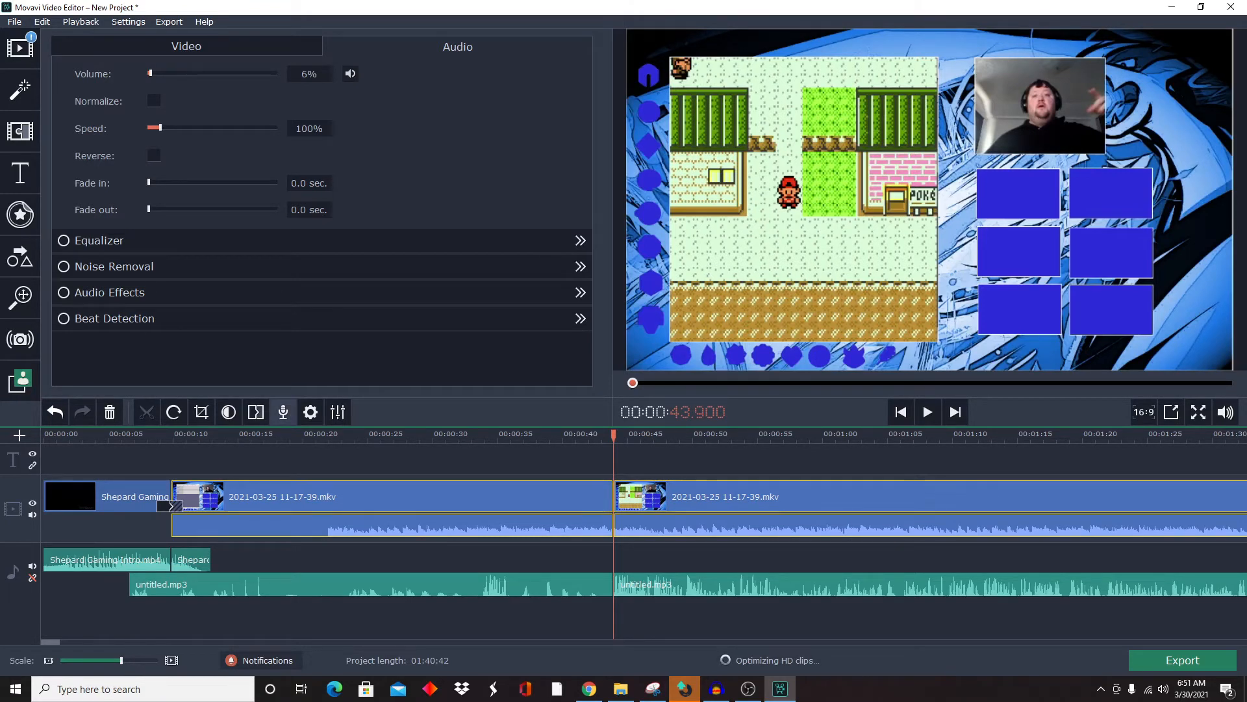
click(394, 517)
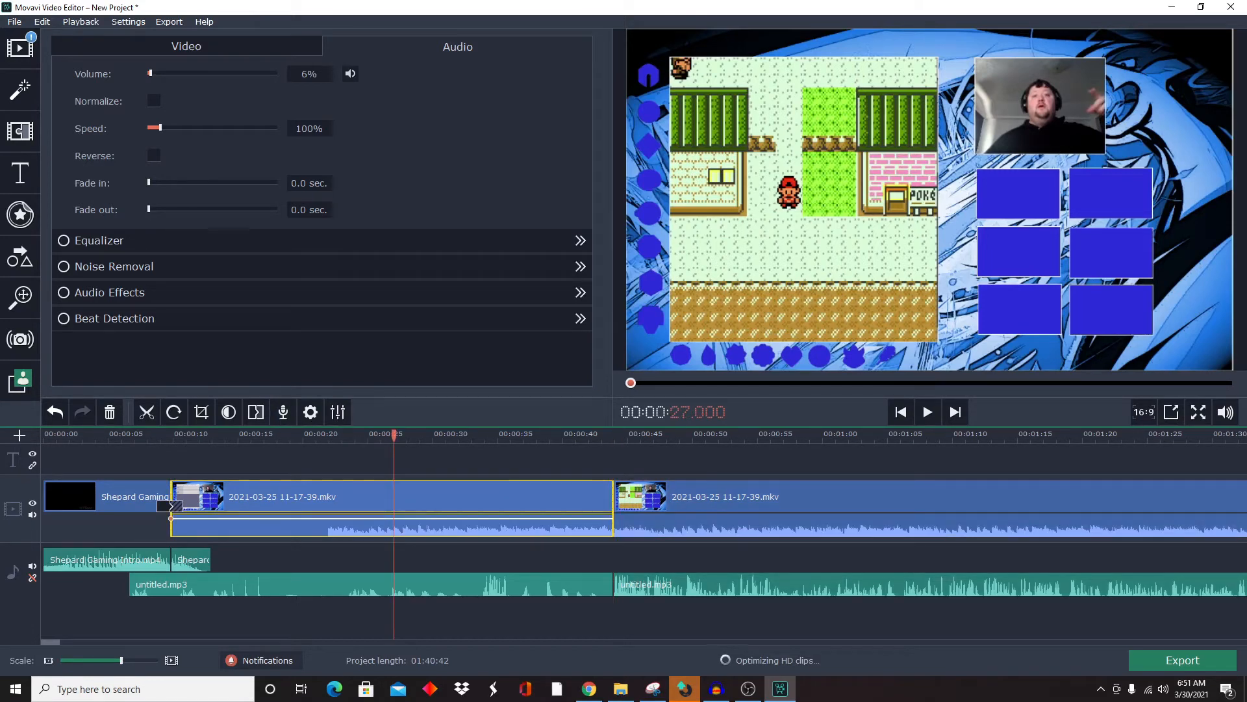
right_click(411, 501)
click(442, 651)
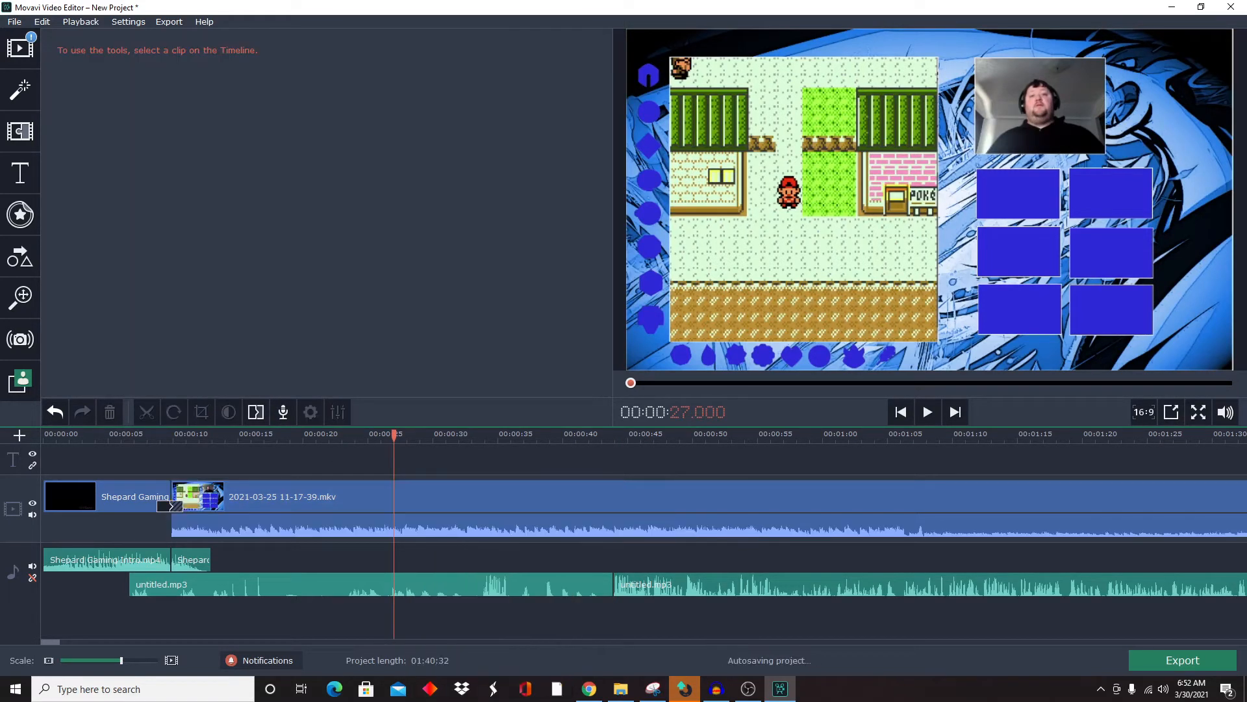
Step: Delete the part of untitled.mp3 before its split and move the remaining part to the start of the gameplay clip
click(455, 585)
right_click(455, 587)
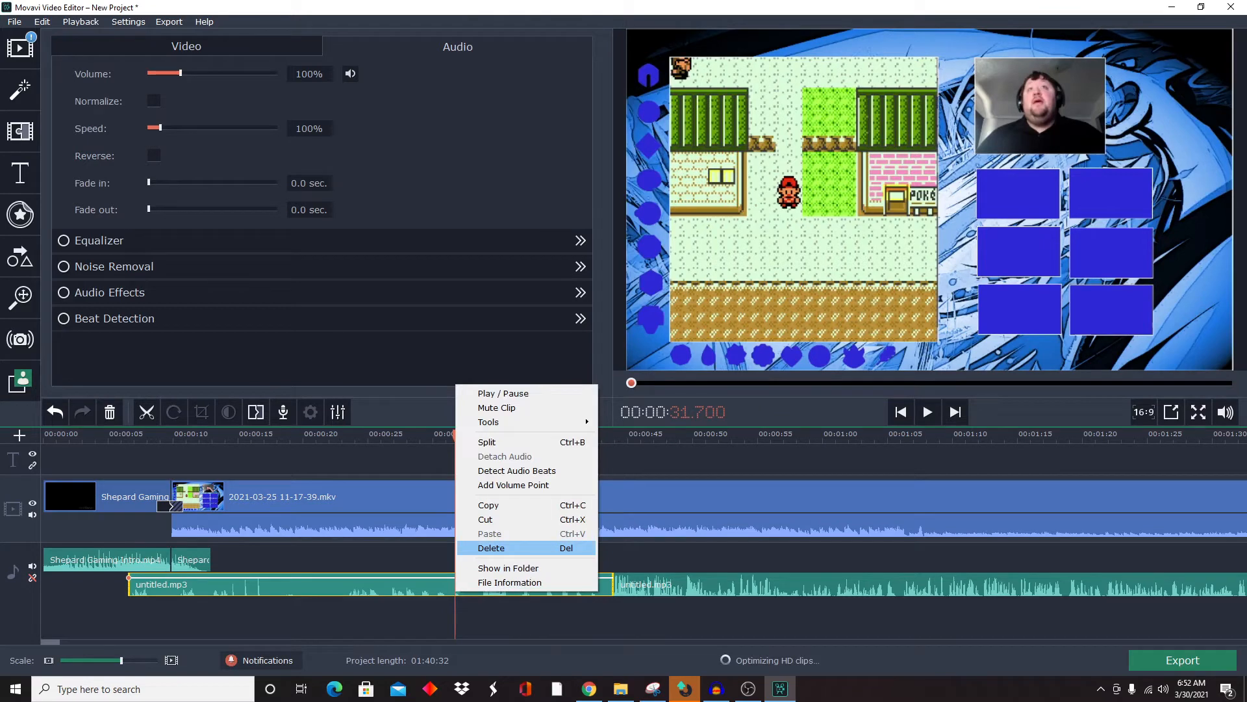
click(484, 548)
drag(670, 585, 228, 585)
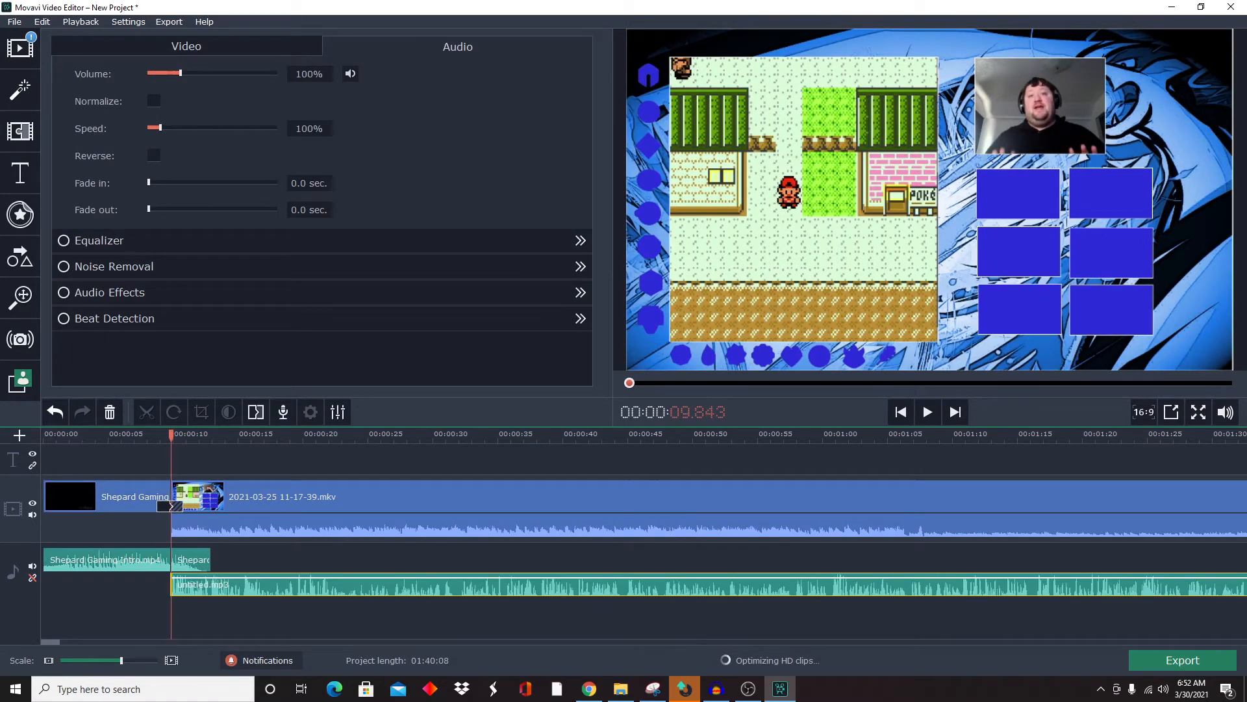
Step: Detach the gameplay clip's audio onto a separate track below untitled.mp3 and split it at 00:00:12.950, where the intro audio ends
drag(303, 527, 304, 610)
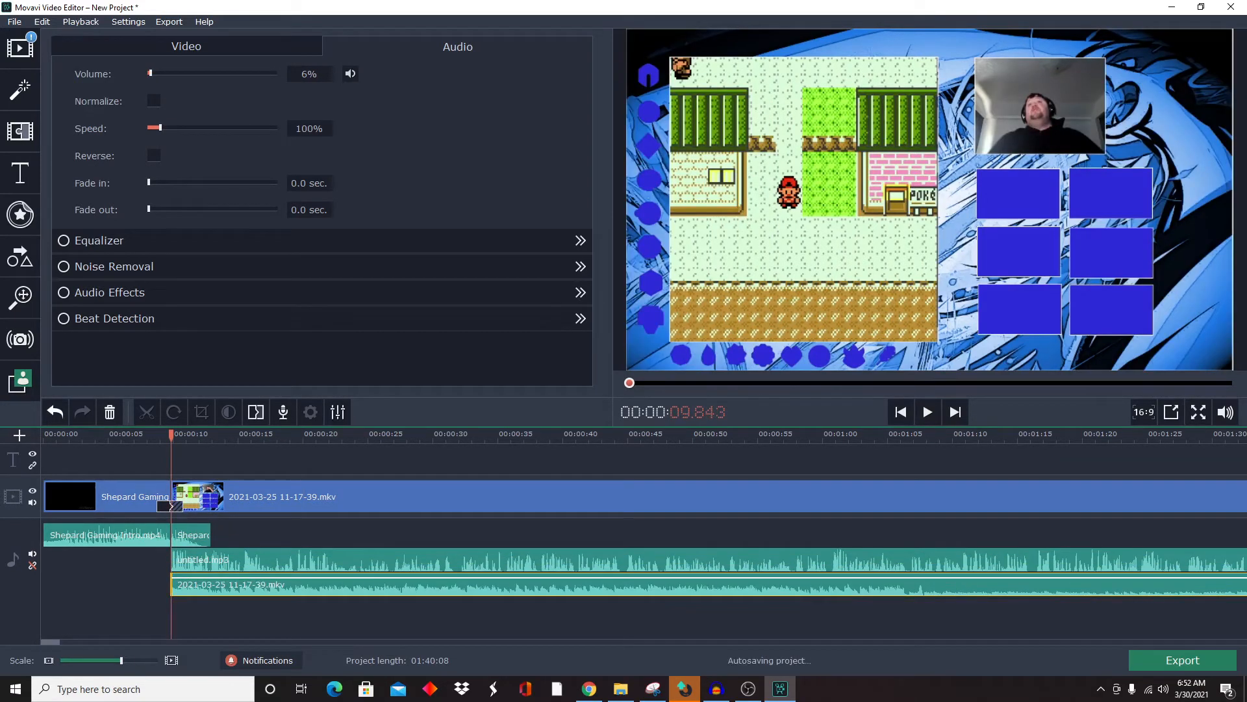
click(212, 434)
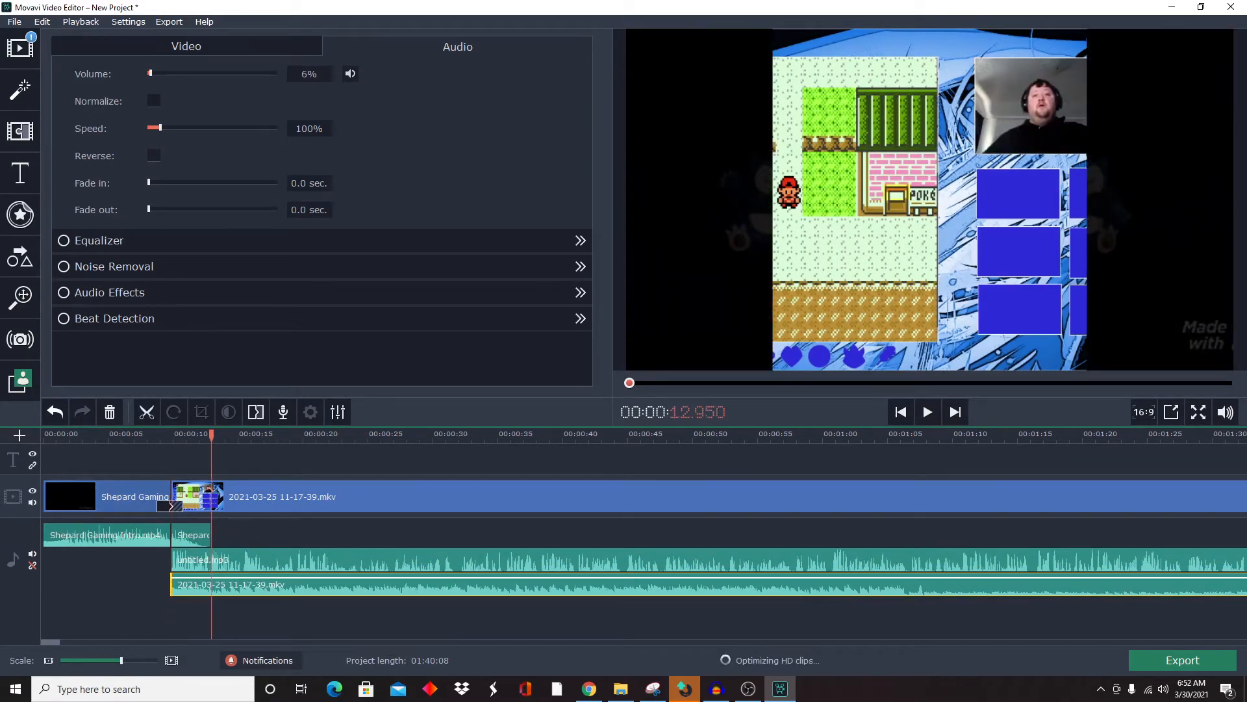
key(ctrl+b)
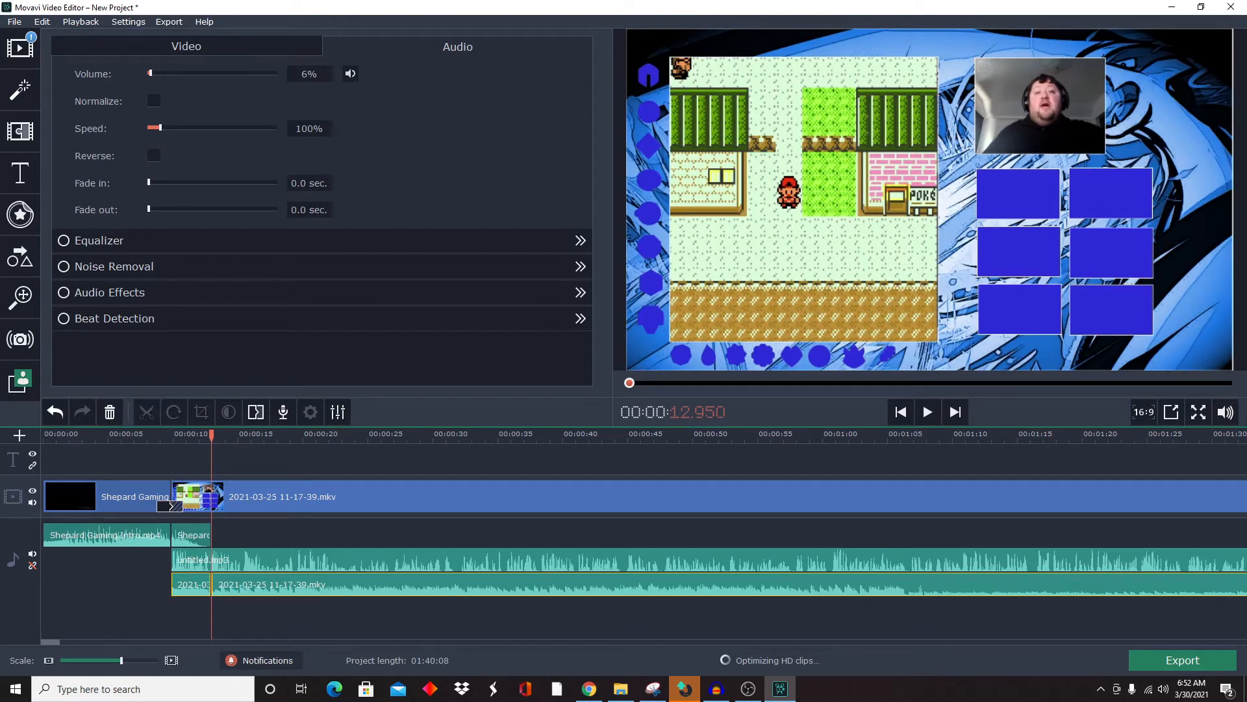
Step: Delete the part of the detached gameplay audio that lies before the split at 00:00:12.950
click(179, 584)
right_click(187, 584)
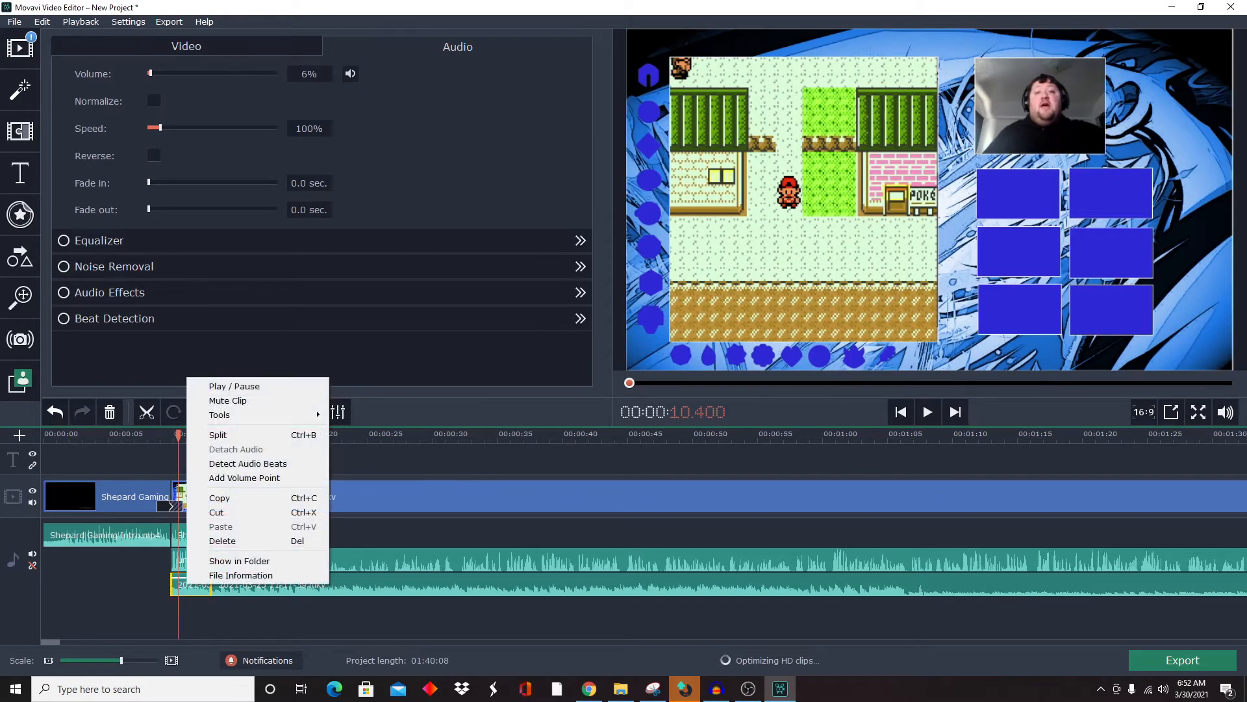
click(222, 540)
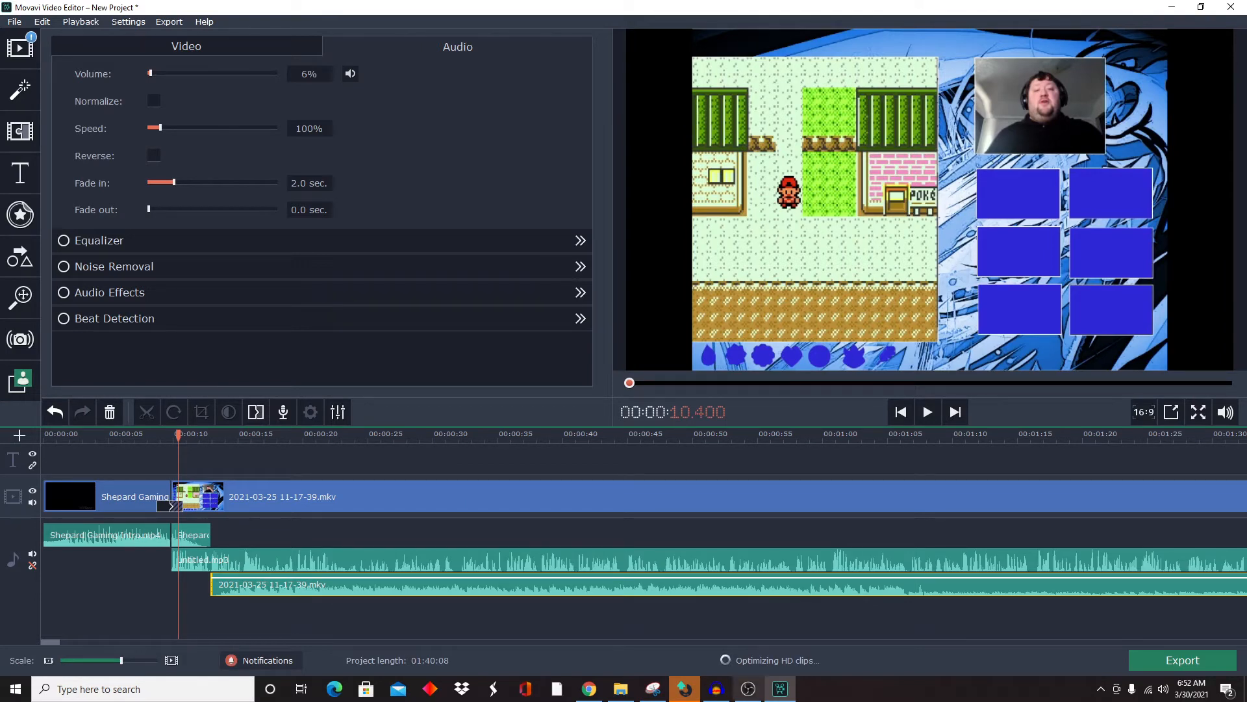
Step: Bring the image Ep 16 A from the Pokemon Crystal randomizer nuzlocke folder into the project and place it on the overlay track above the gameplay clip's start
click(620, 688)
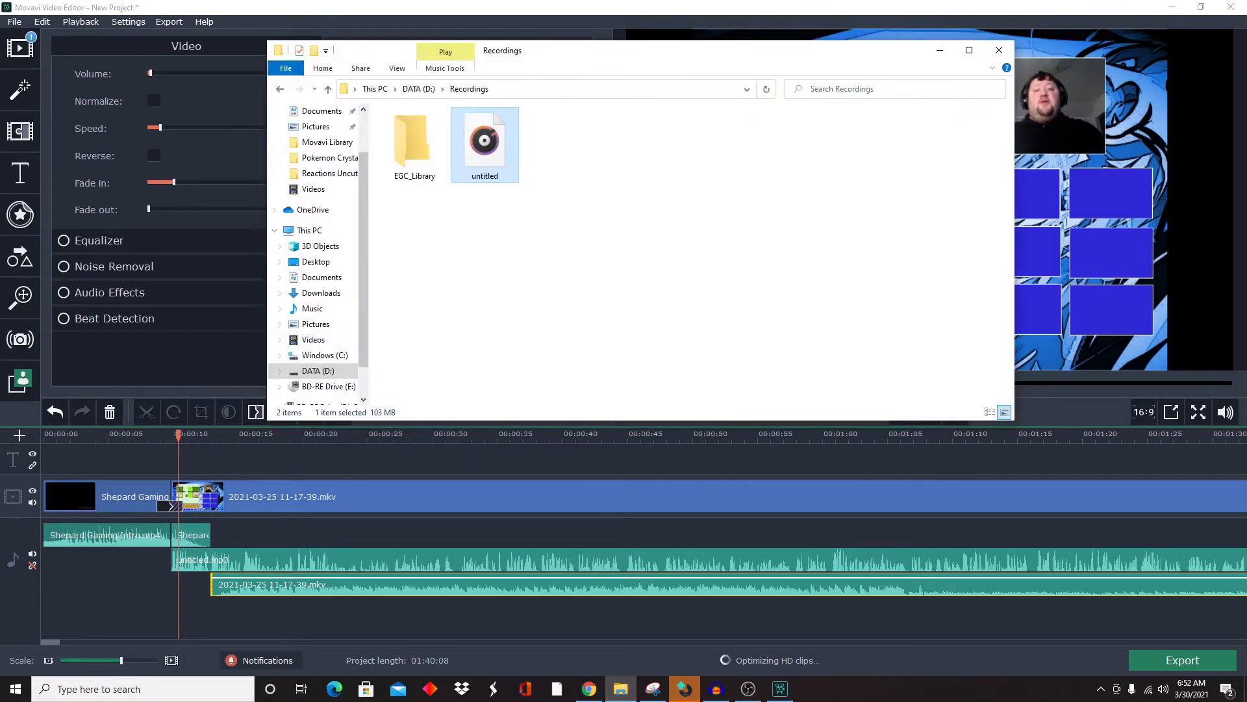
scroll(311, 260, up, 2)
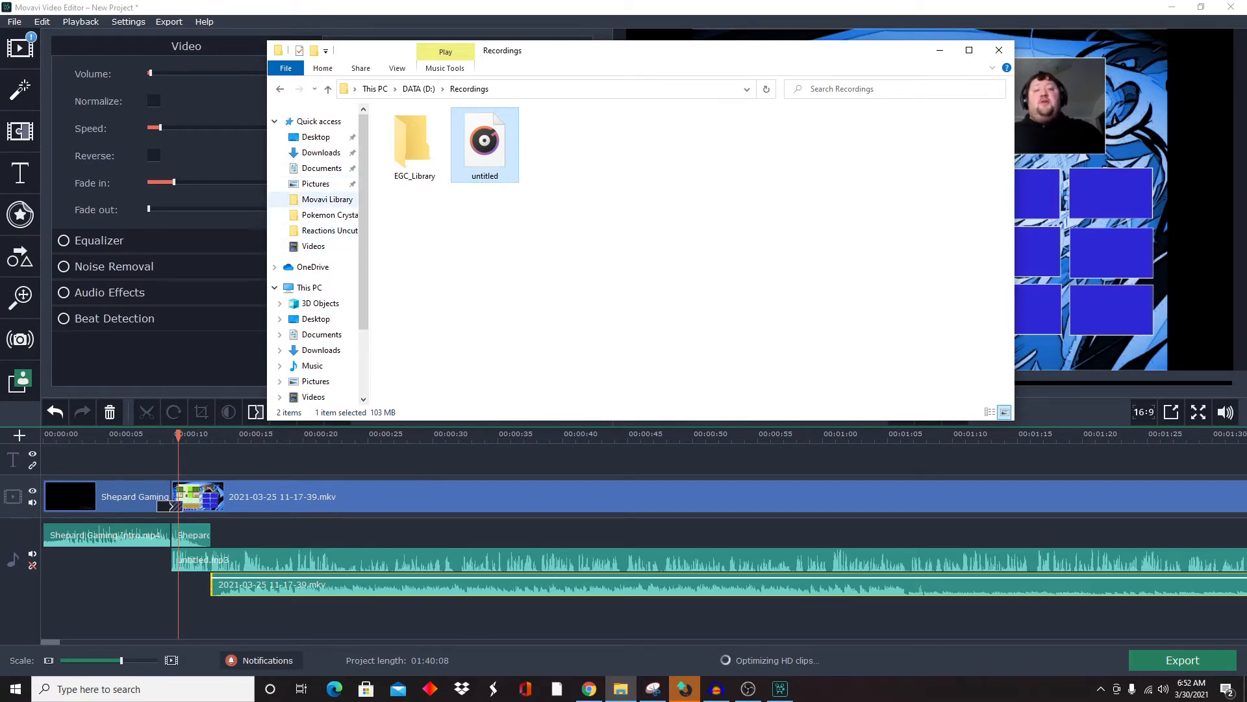
click(328, 214)
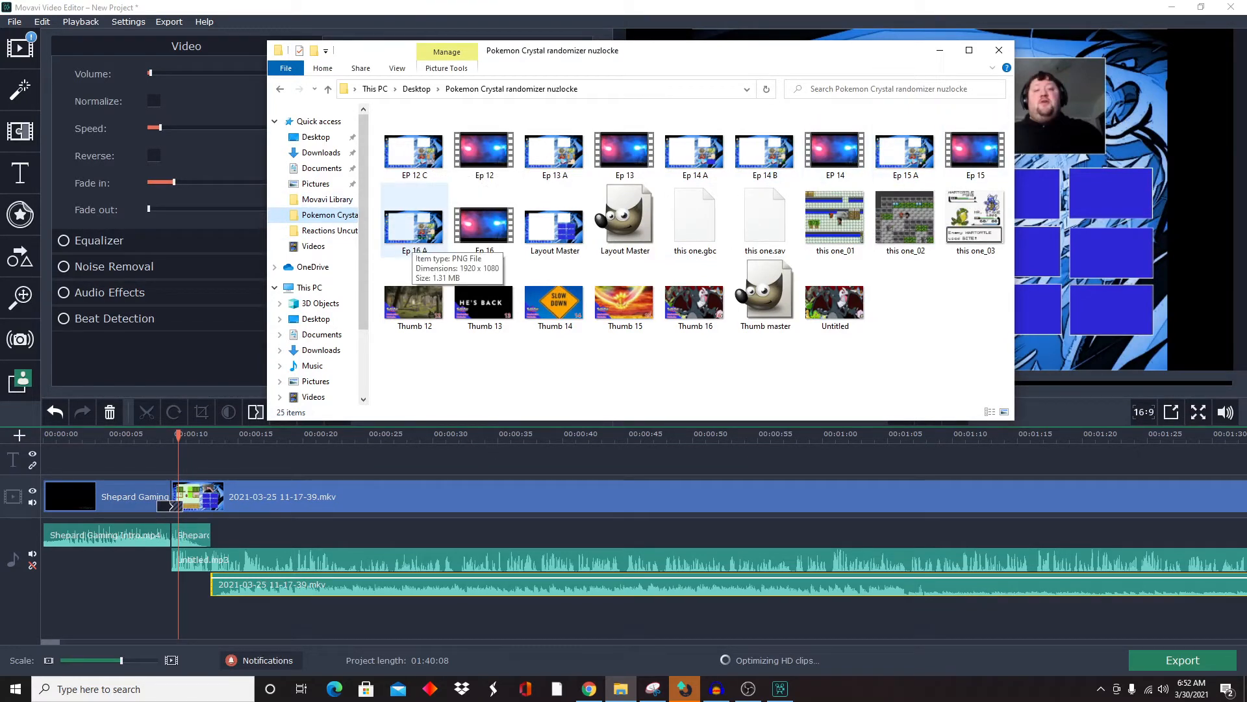
drag(409, 249, 195, 498)
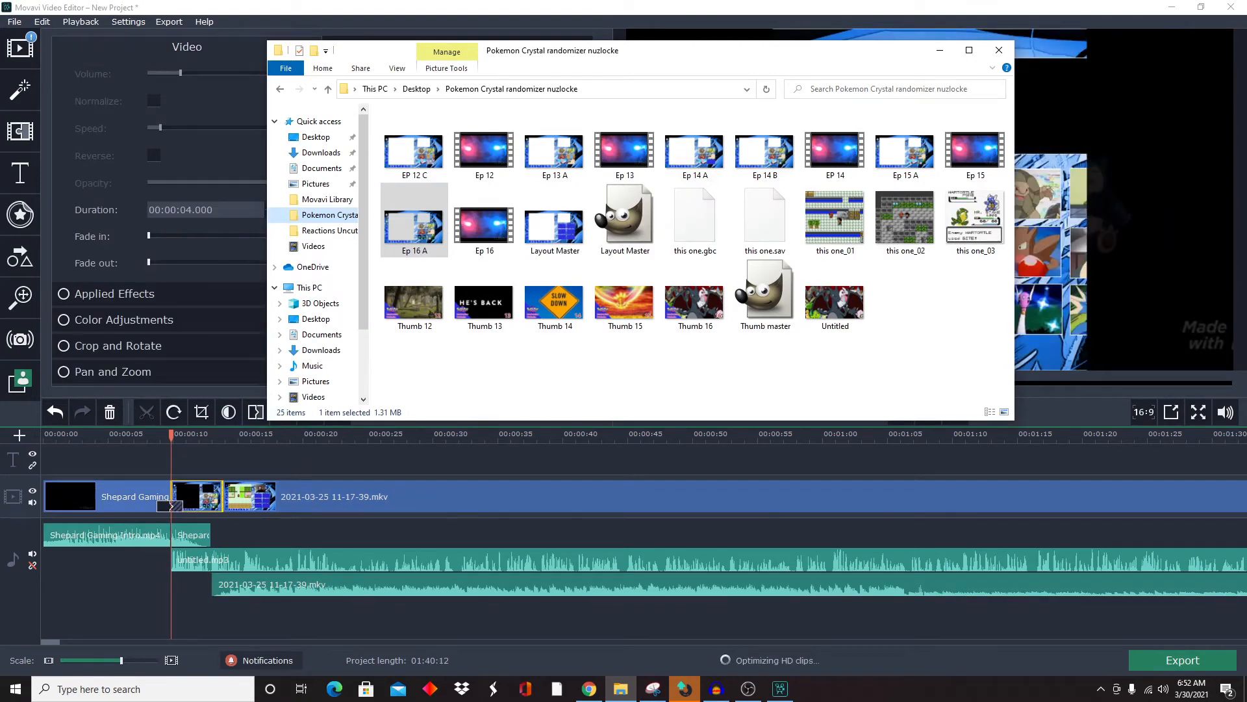
click(940, 50)
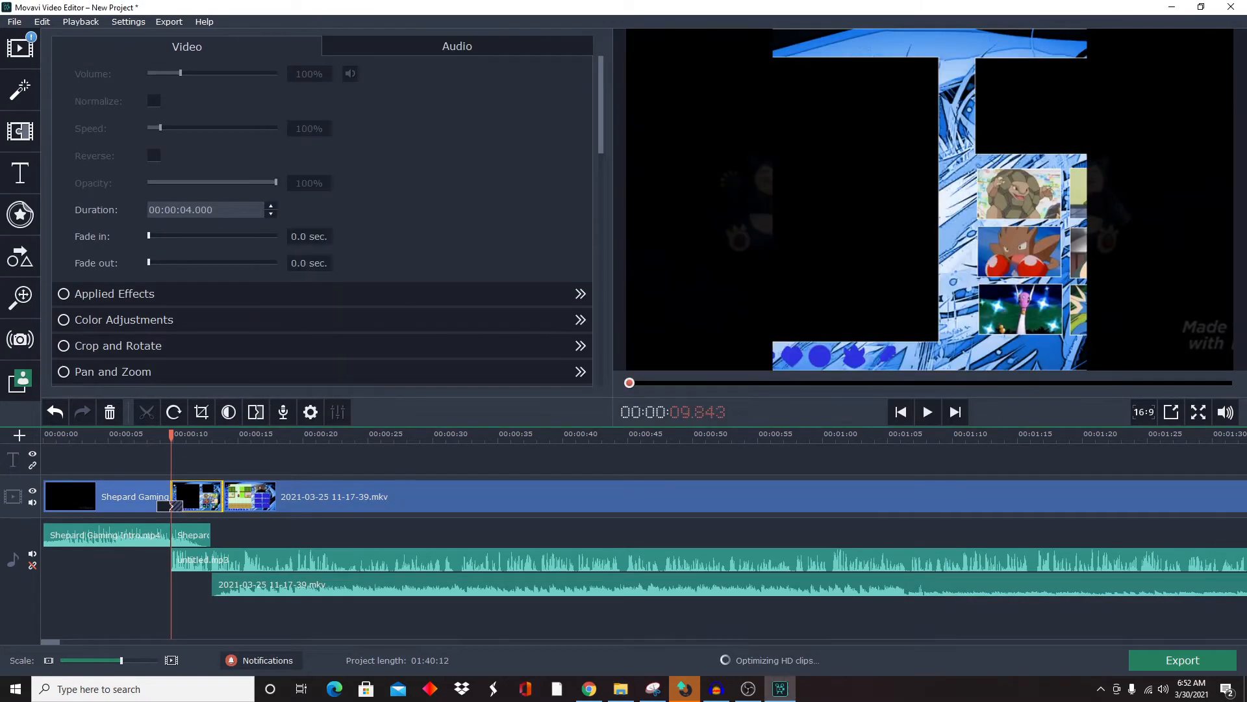
drag(174, 505, 208, 499)
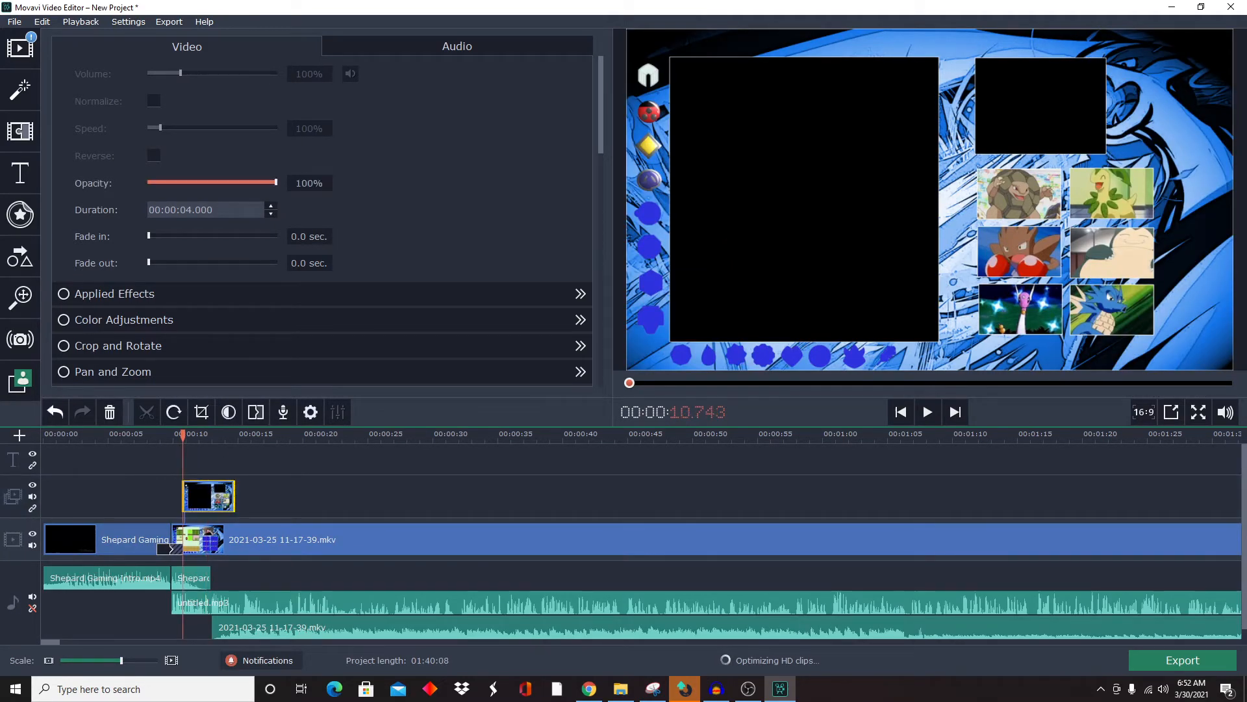
Step: Play the project's opening and skim the gameplay up to about 00:05:12 to find where the overlay image should end
key(Home)
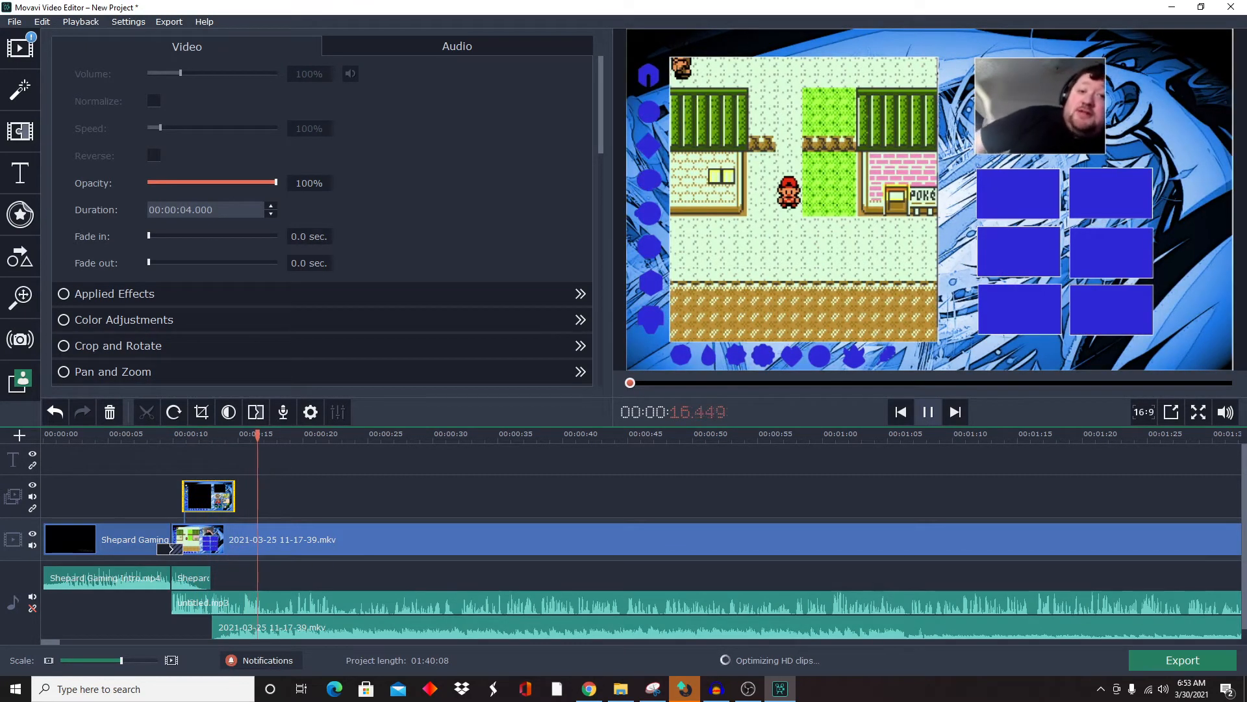
click(928, 412)
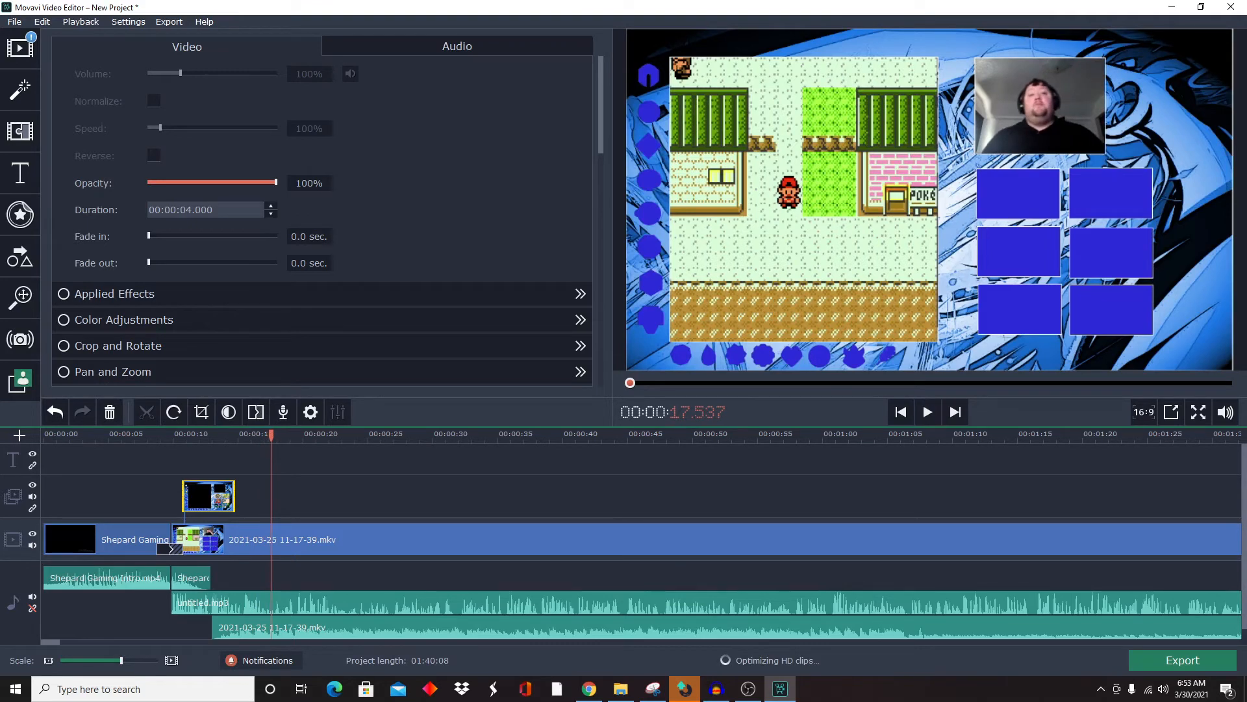
drag(50, 641, 53, 642)
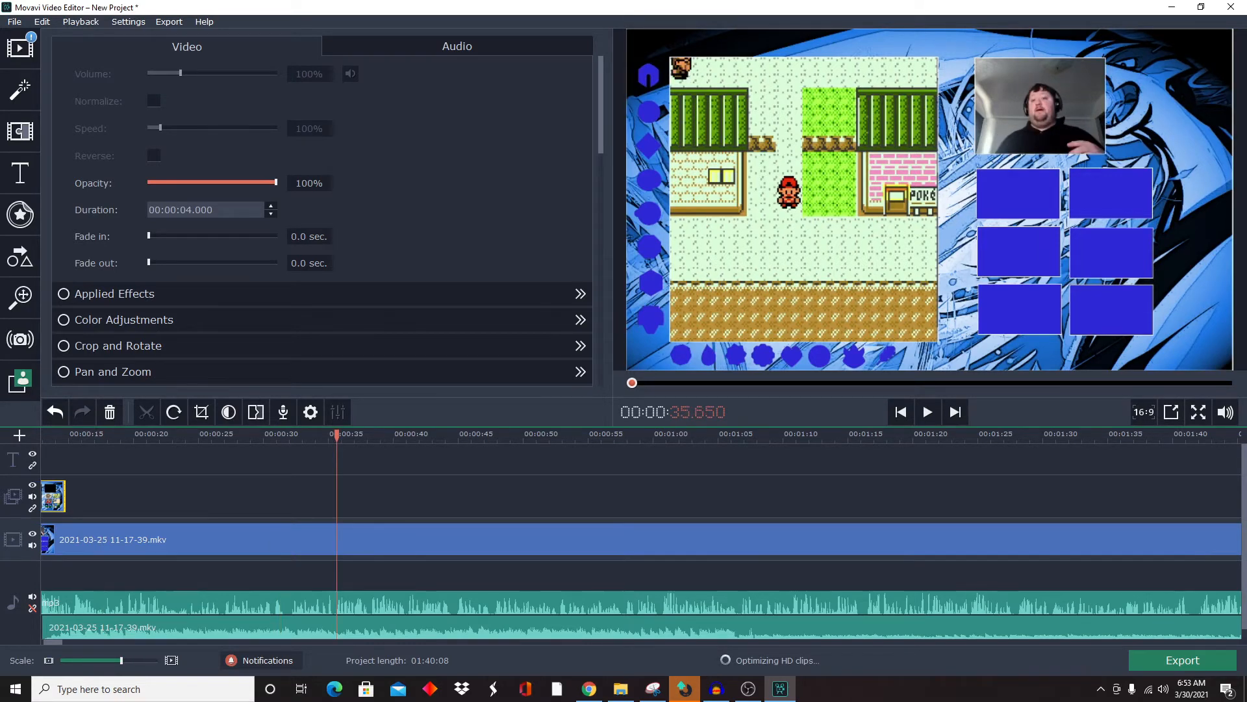
click(698, 435)
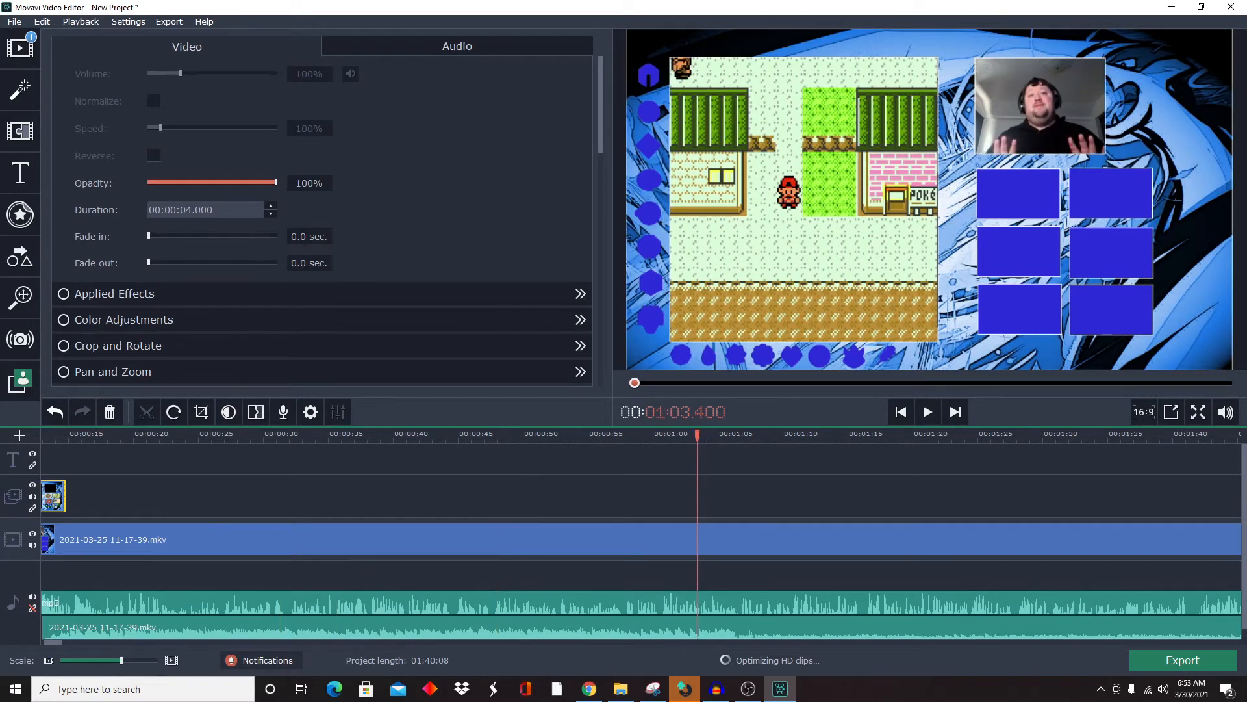
key(space)
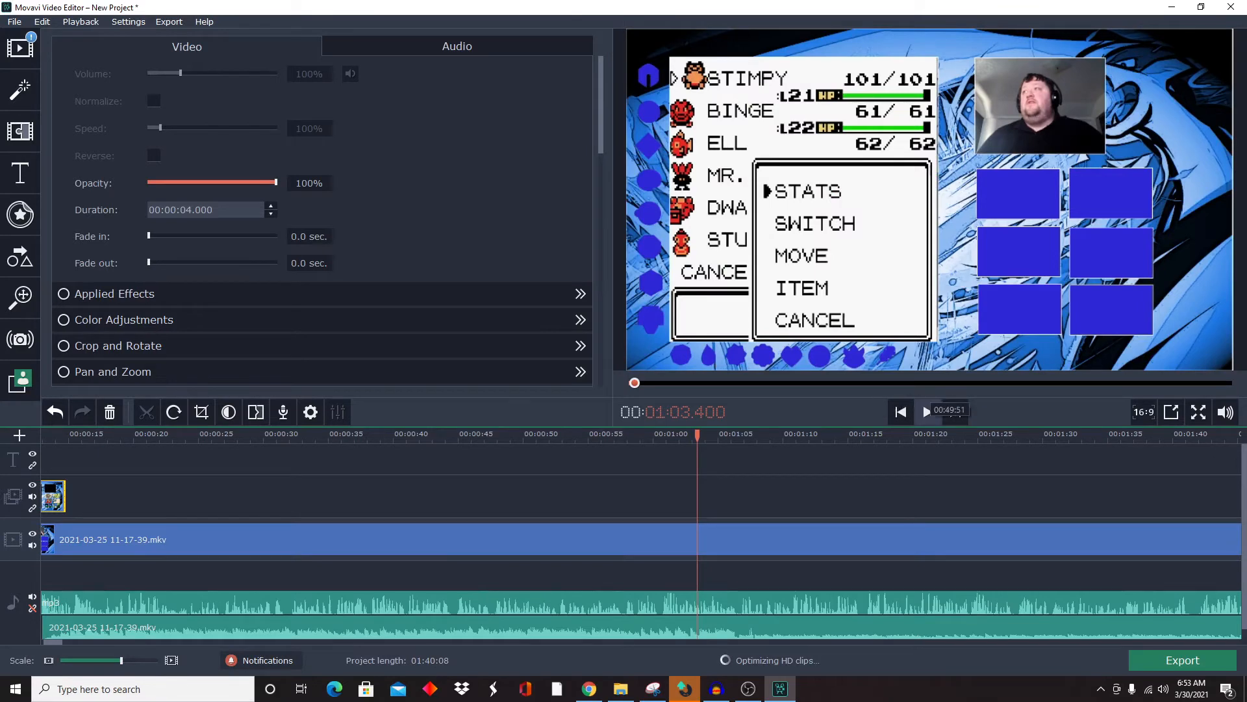
drag(53, 642, 62, 641)
click(408, 435)
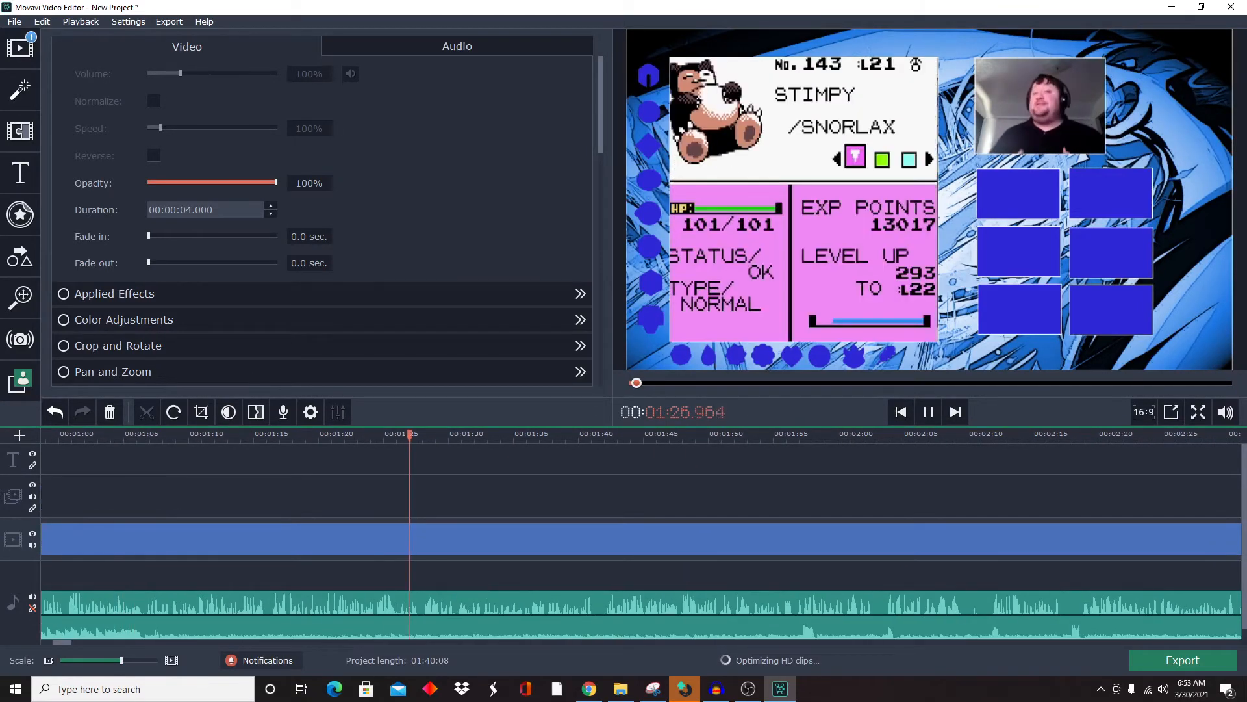
click(759, 434)
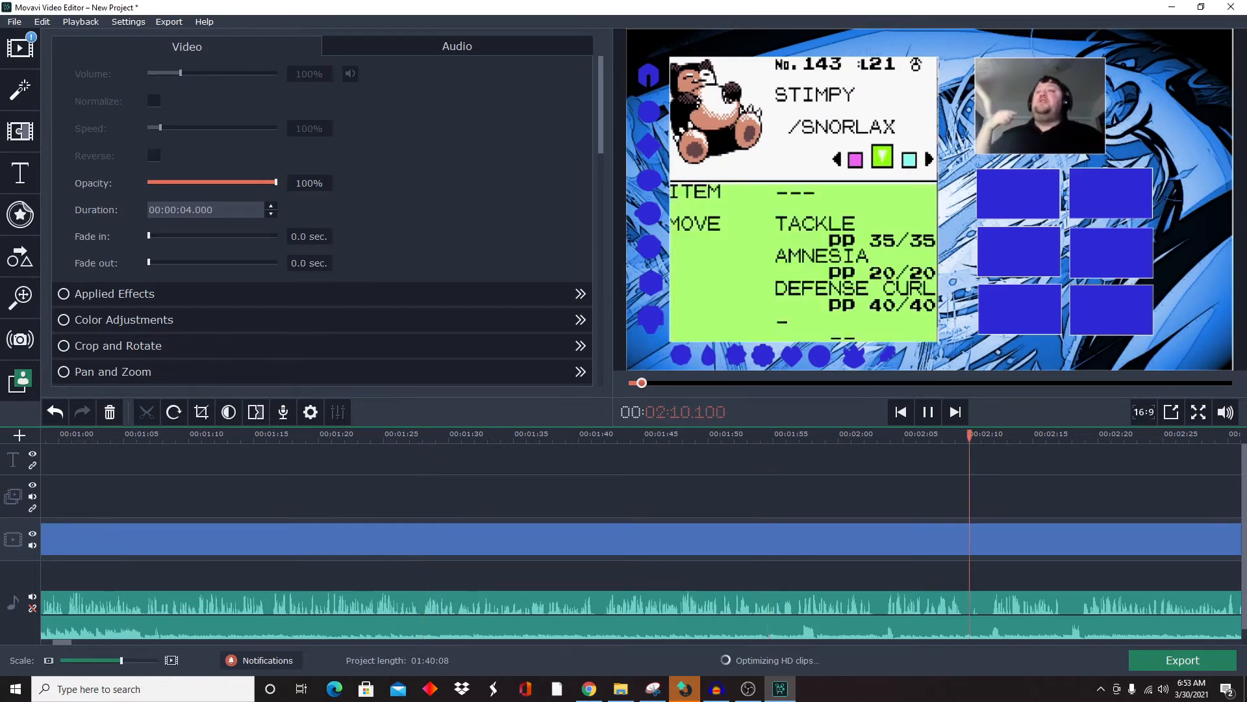
click(968, 434)
click(1131, 434)
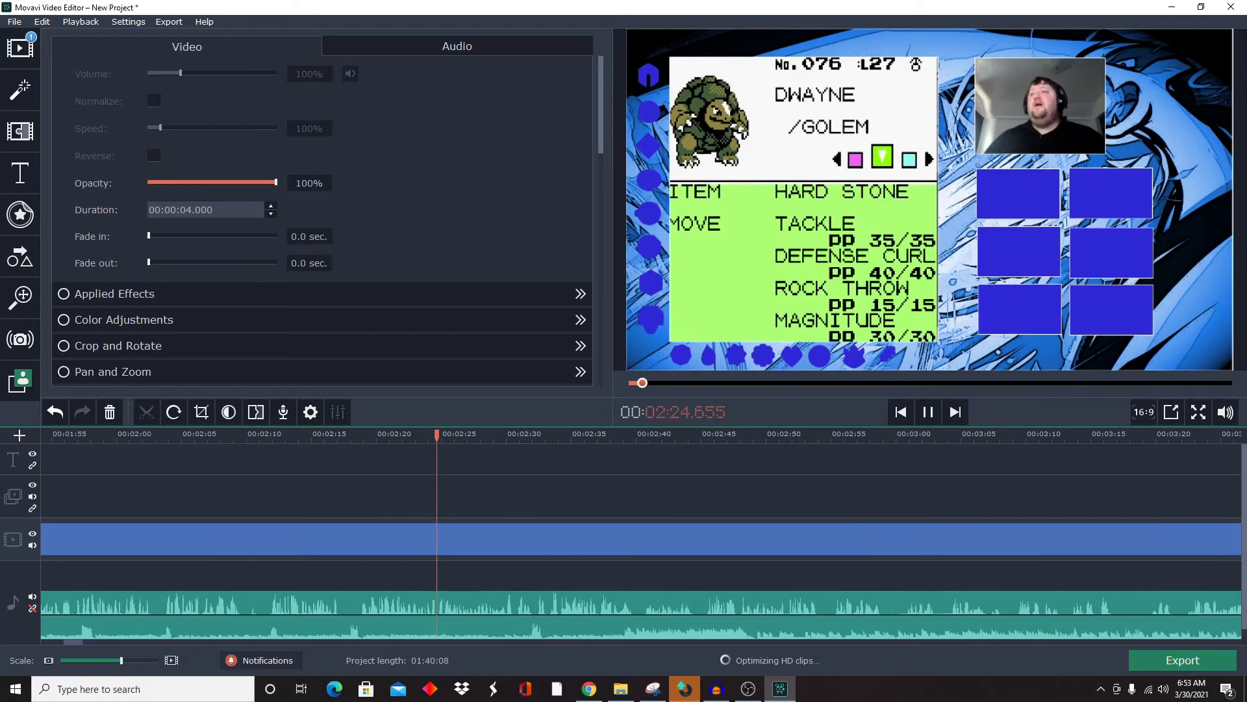
click(455, 496)
click(699, 435)
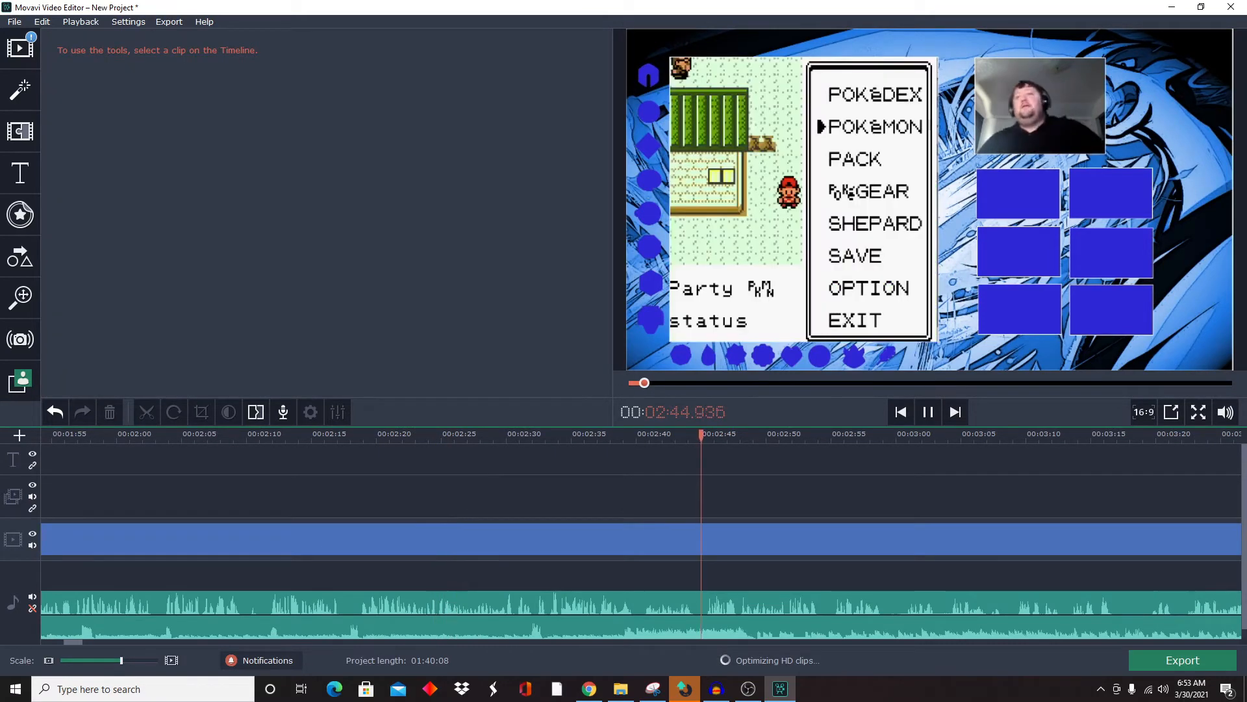
click(856, 435)
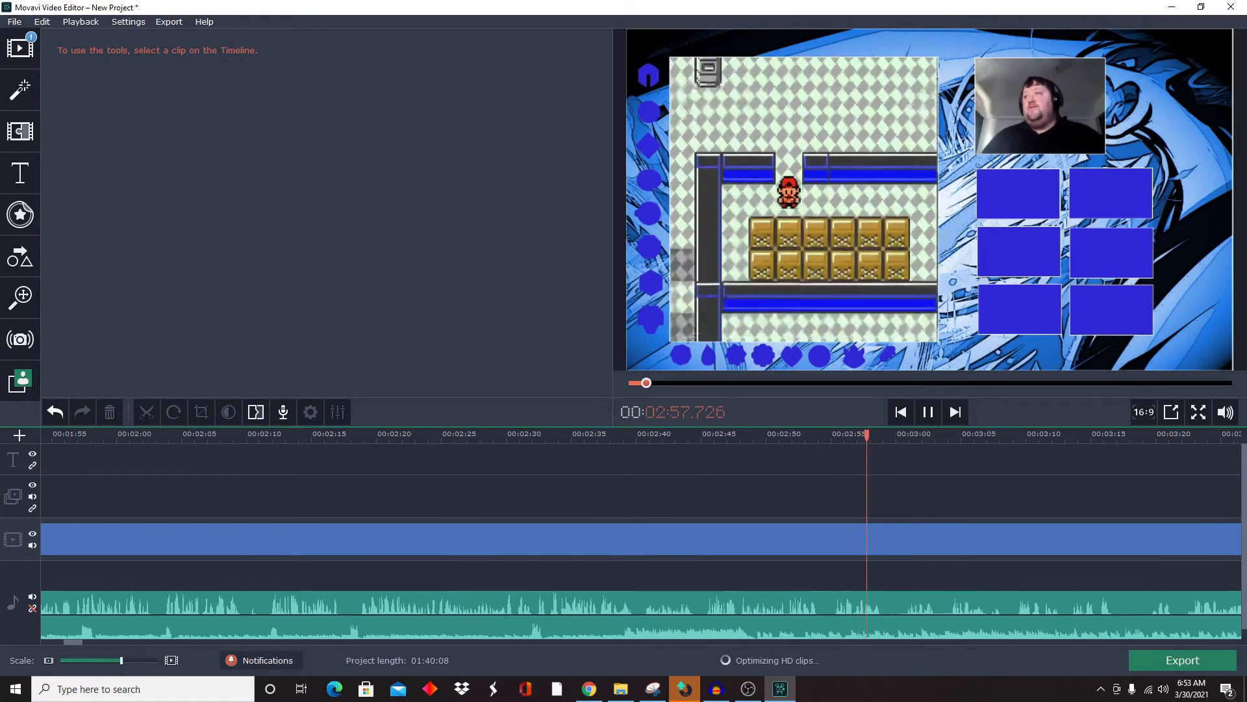
click(1027, 435)
click(1161, 435)
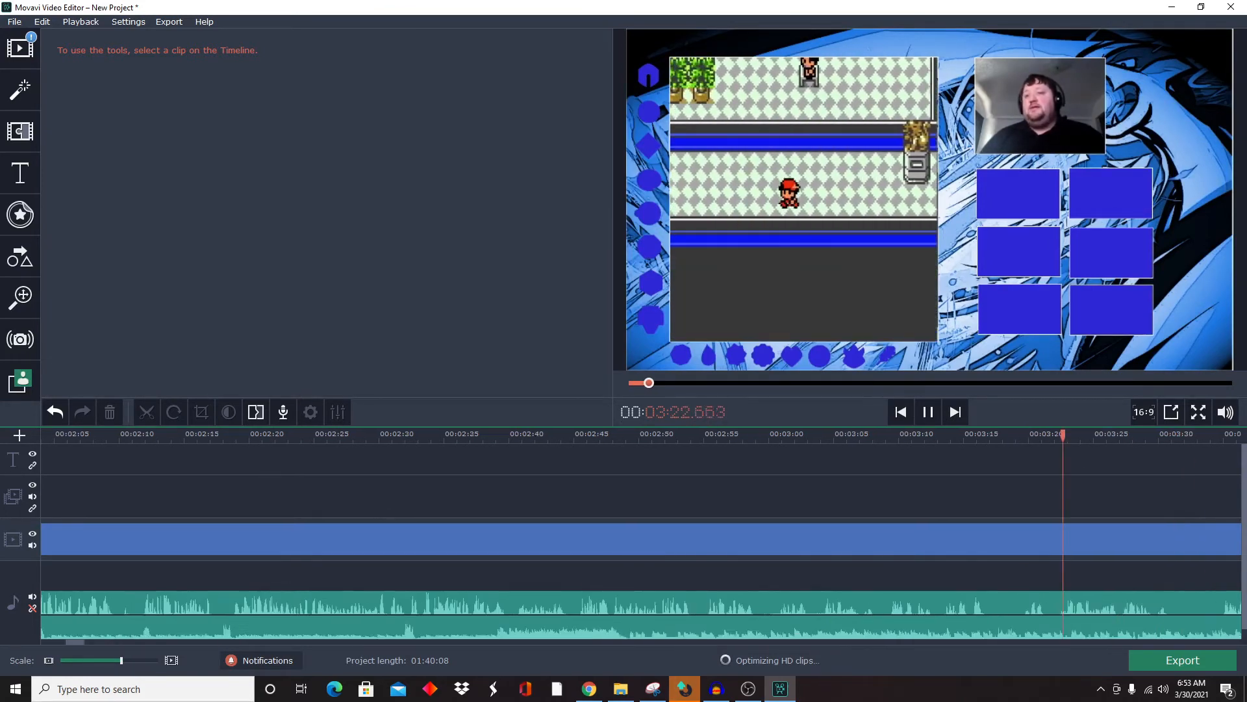
drag(84, 642, 92, 642)
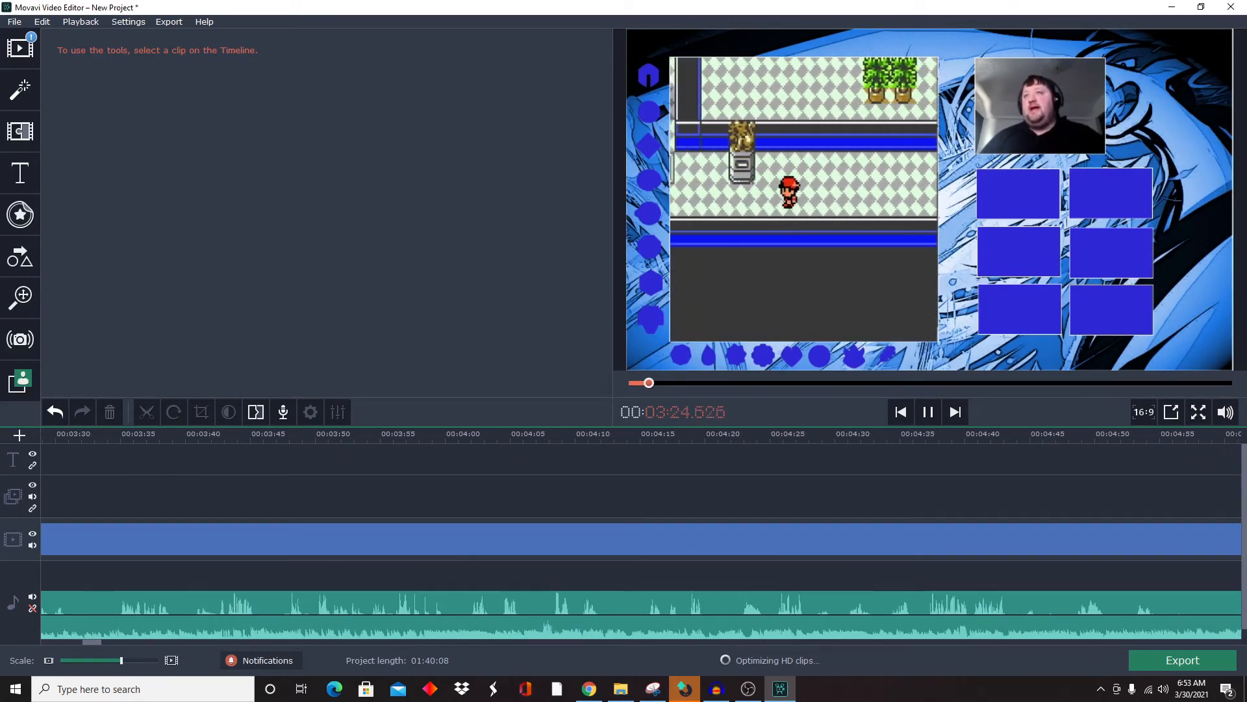
click(325, 434)
click(650, 434)
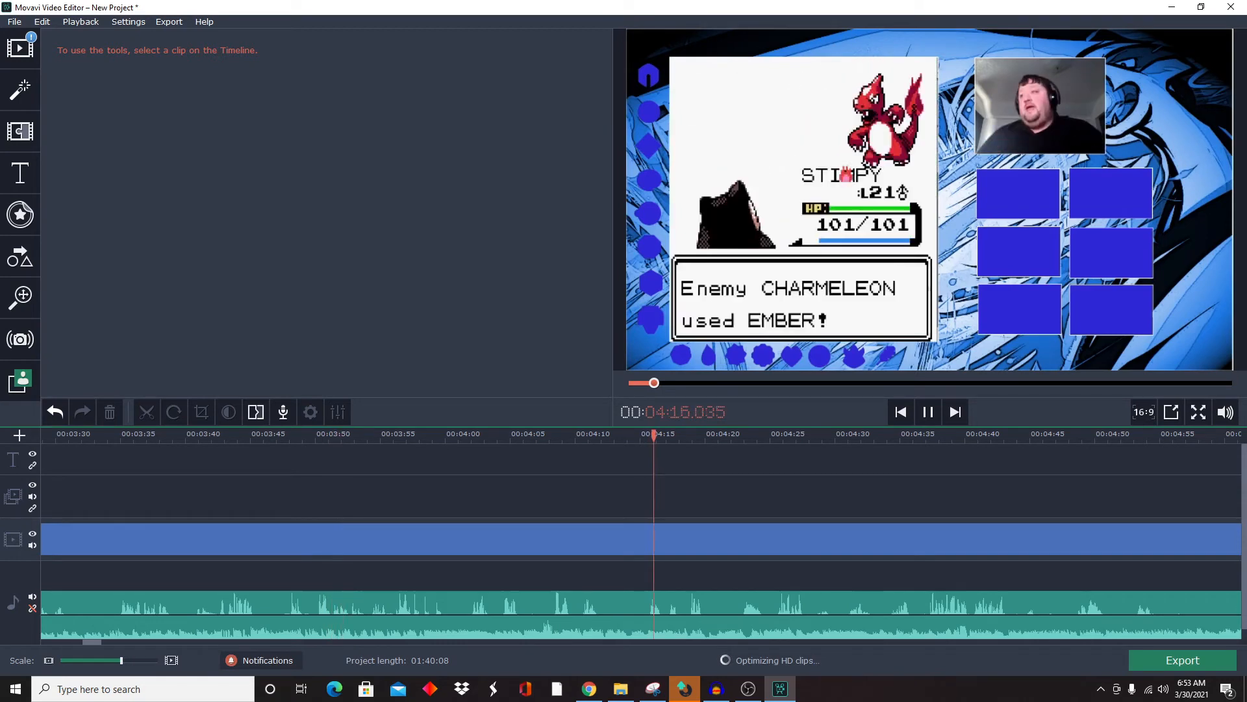
click(883, 435)
click(1052, 435)
click(89, 629)
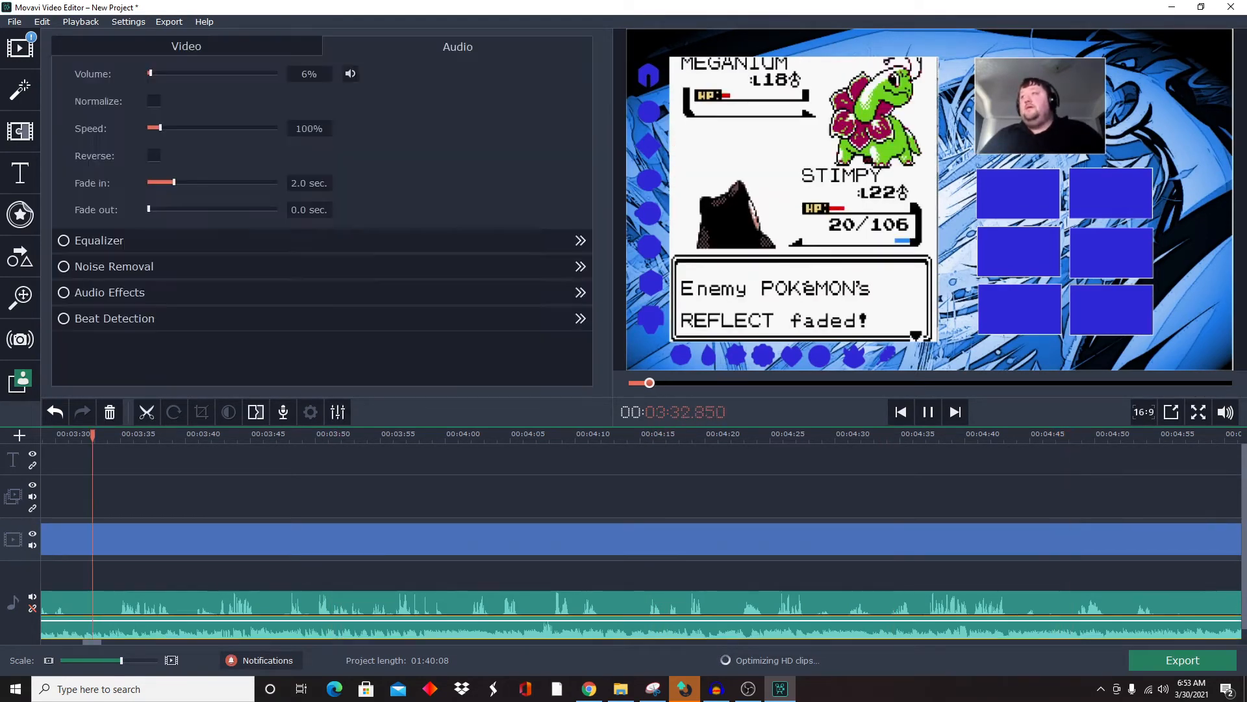
drag(92, 642, 105, 642)
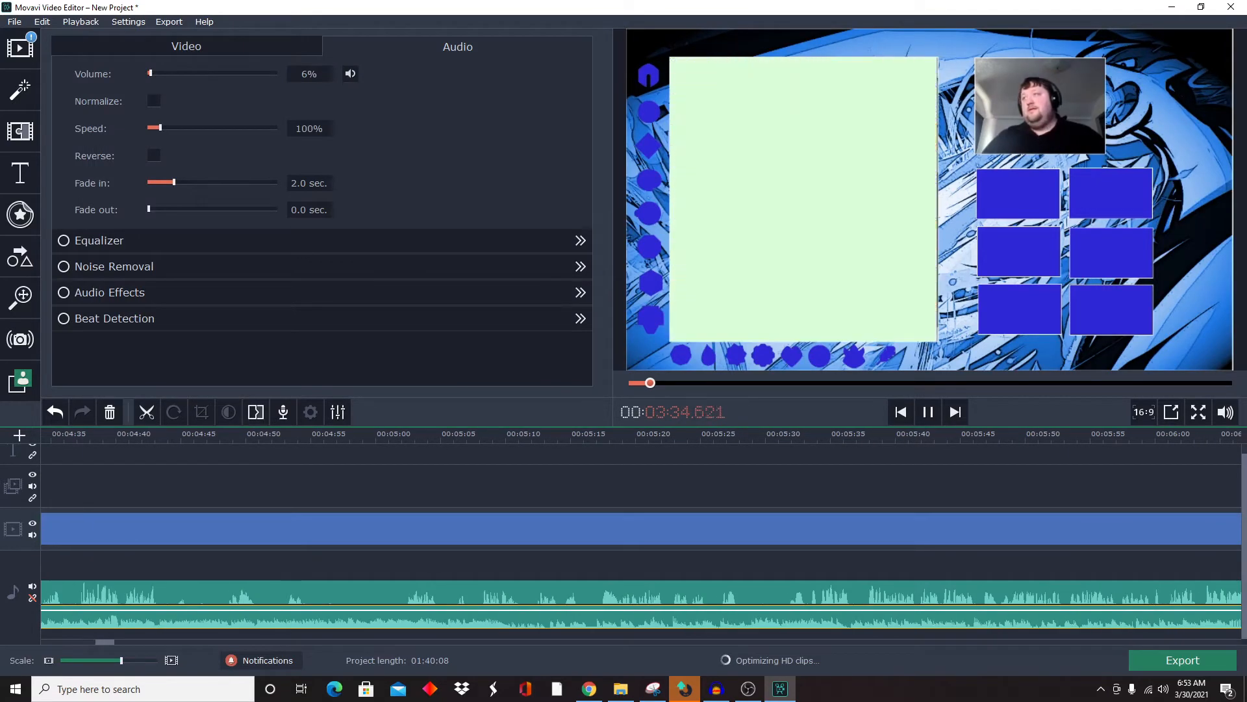
click(198, 435)
click(390, 435)
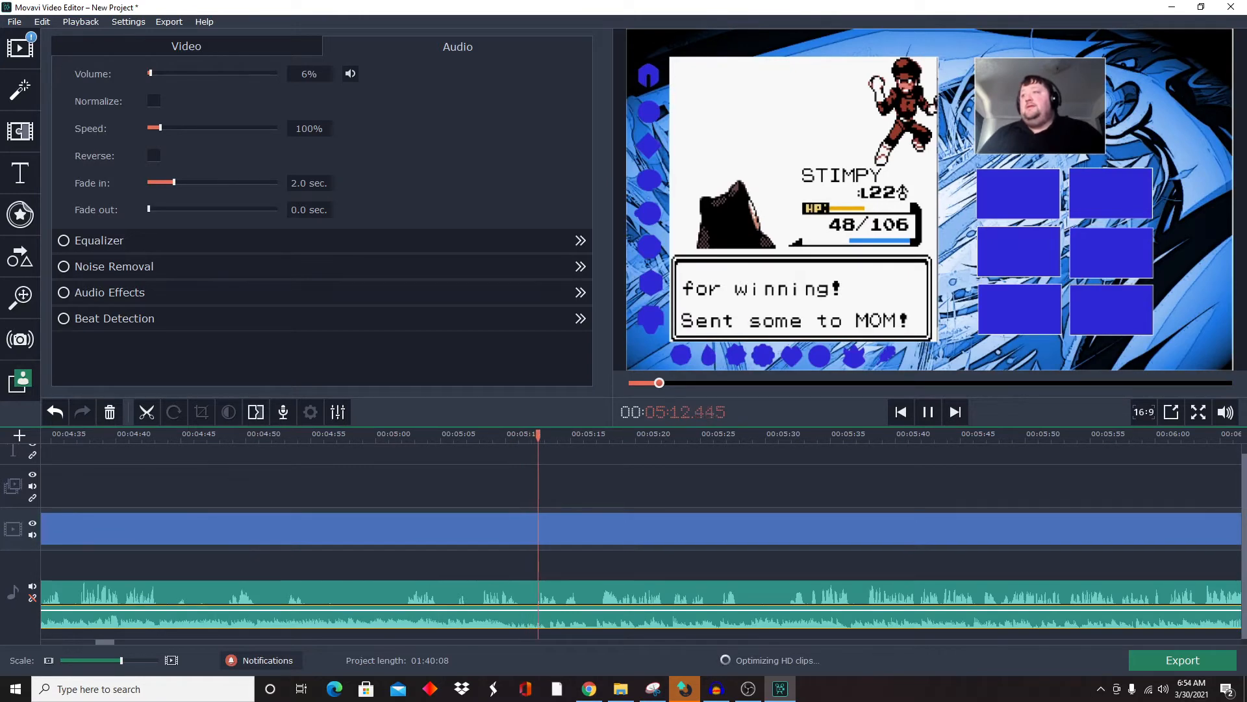
Step: Stop playback and split the gameplay video clip at 00:05:13.950
click(928, 412)
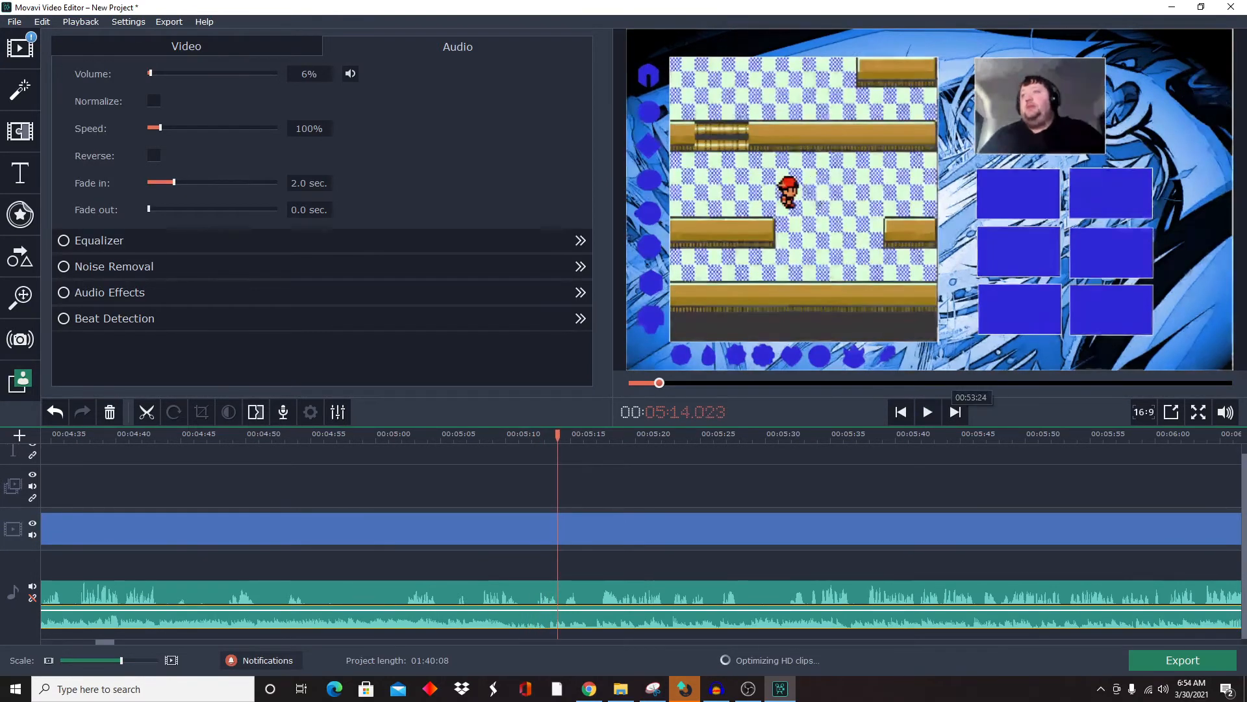
click(556, 529)
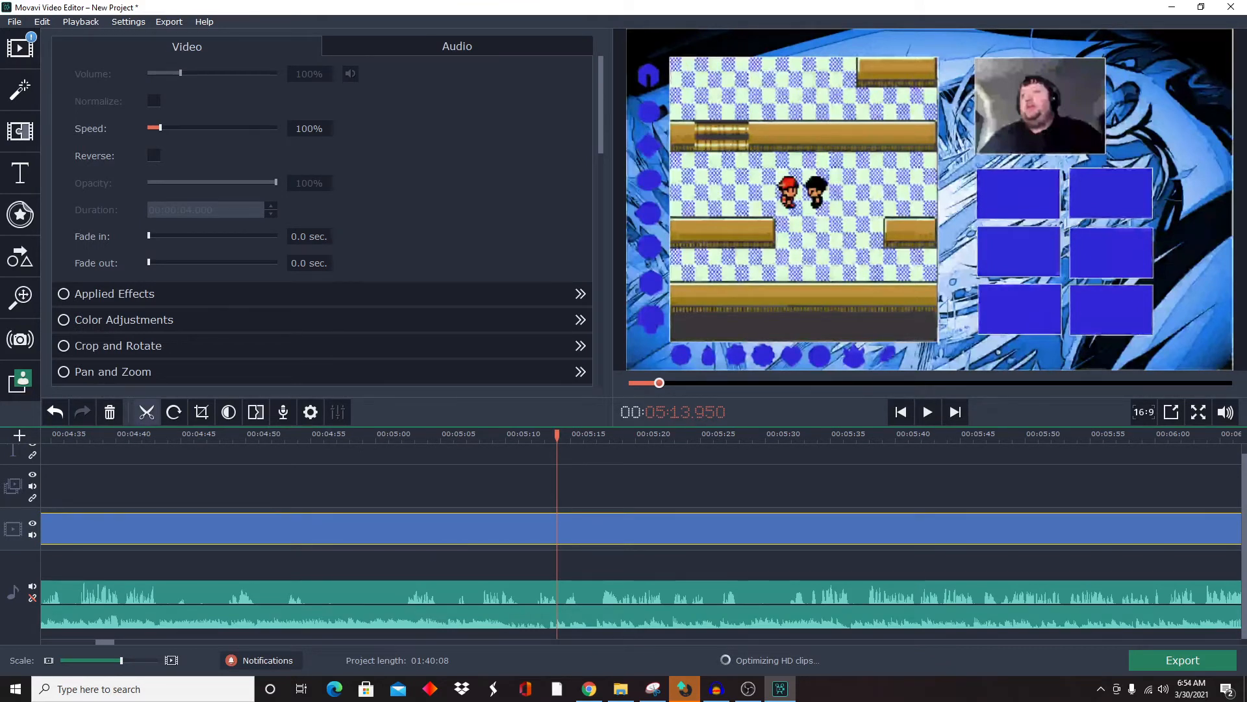
click(146, 412)
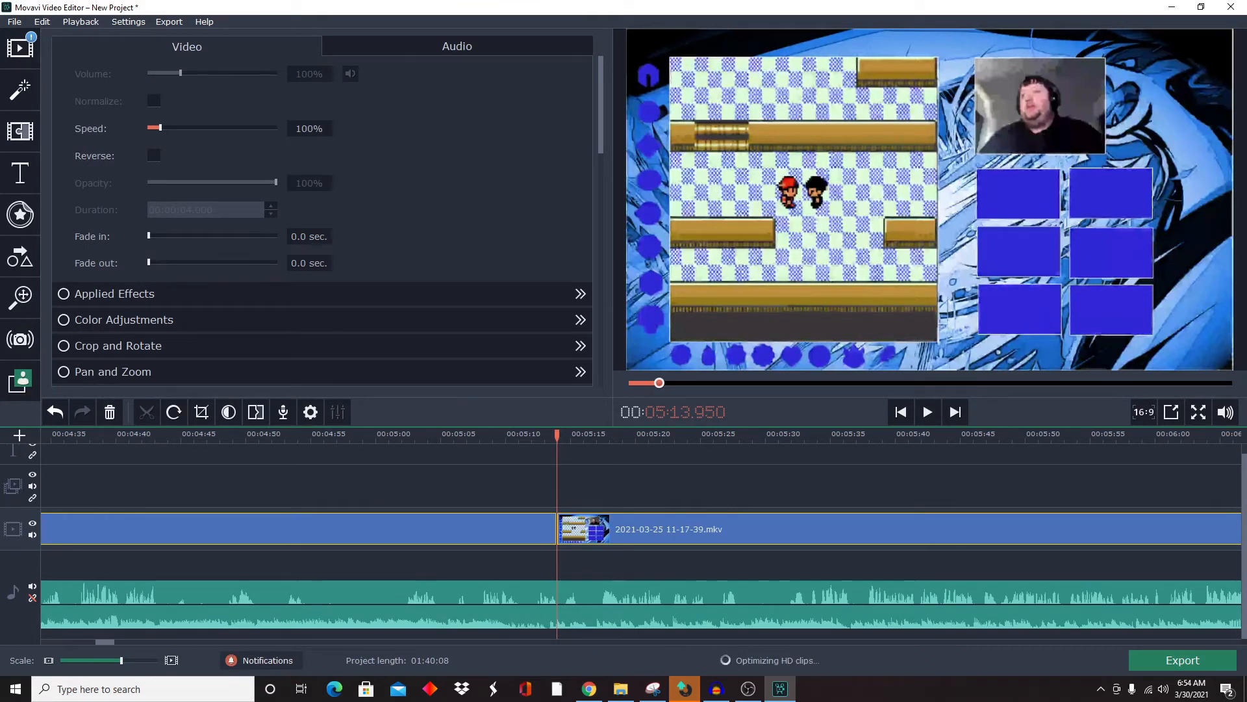
Step: Stretch the Ep 16 A overlay image to the gameplay split at 00:05:13.950, and undo both the stretch and the split
drag(104, 642, 48, 641)
click(214, 486)
drag(234, 486, 1235, 486)
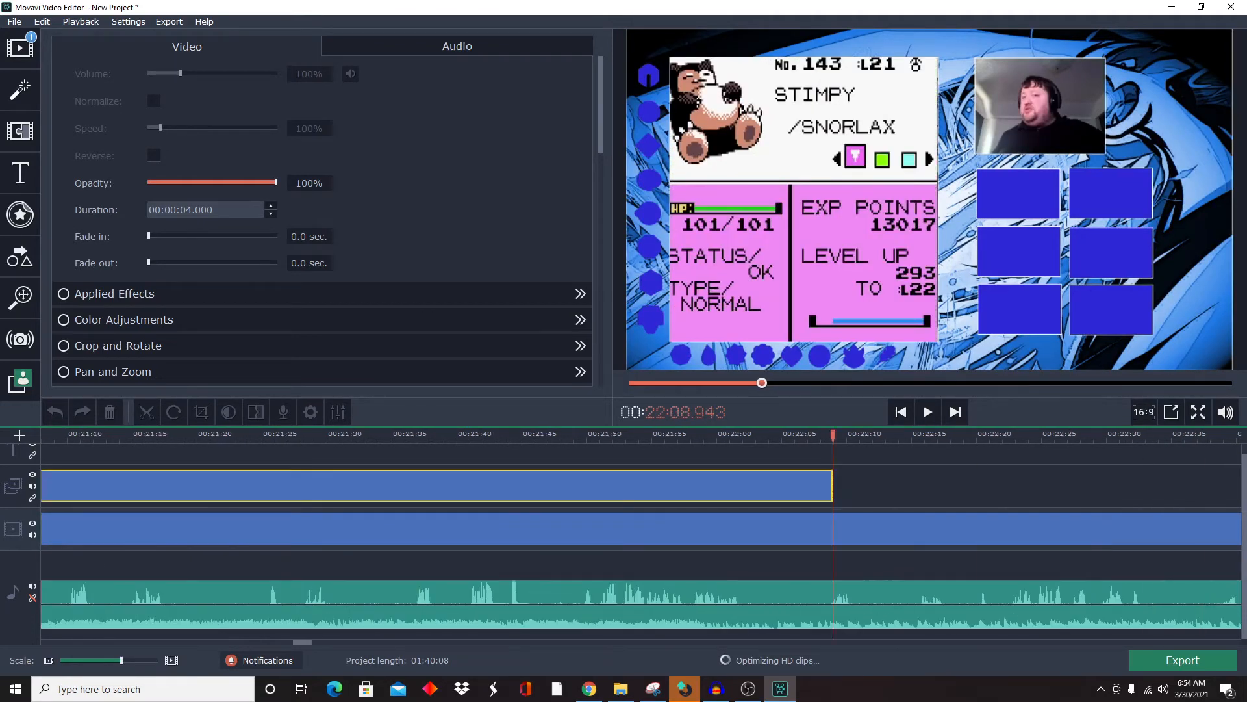
drag(287, 642, 299, 642)
drag(41, 486, 1149, 486)
drag(95, 642, 101, 642)
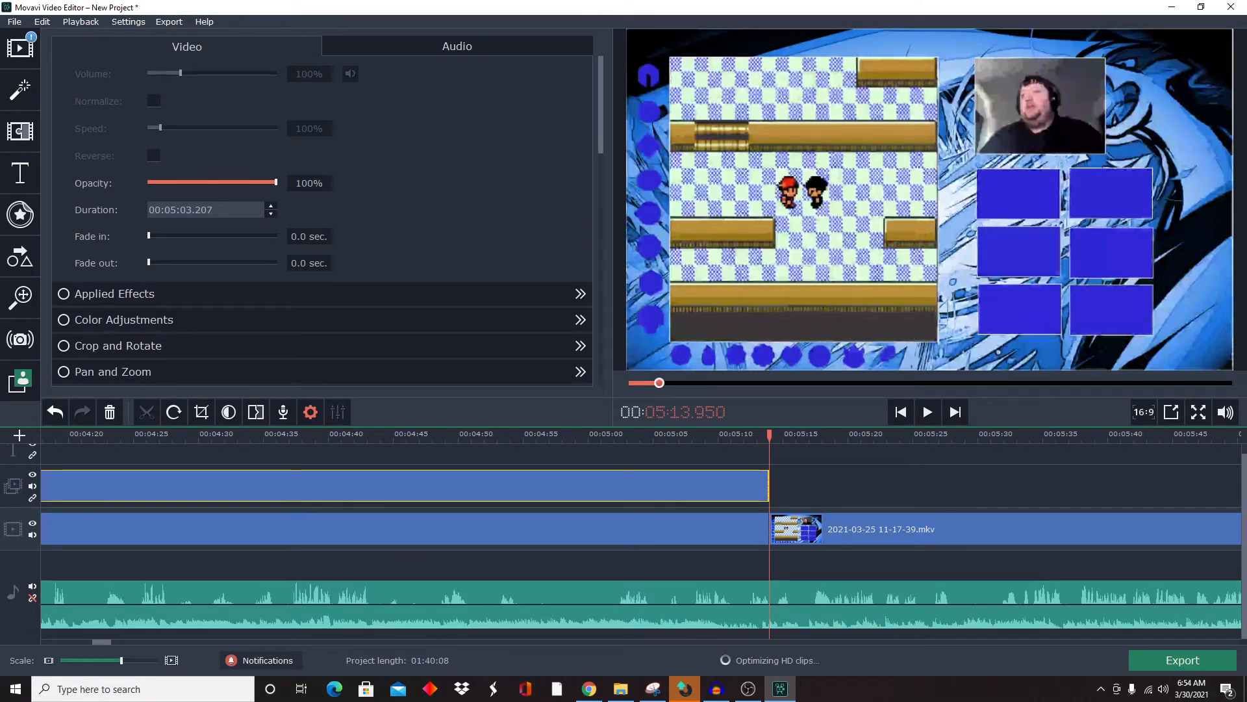
key(ctrl+z)
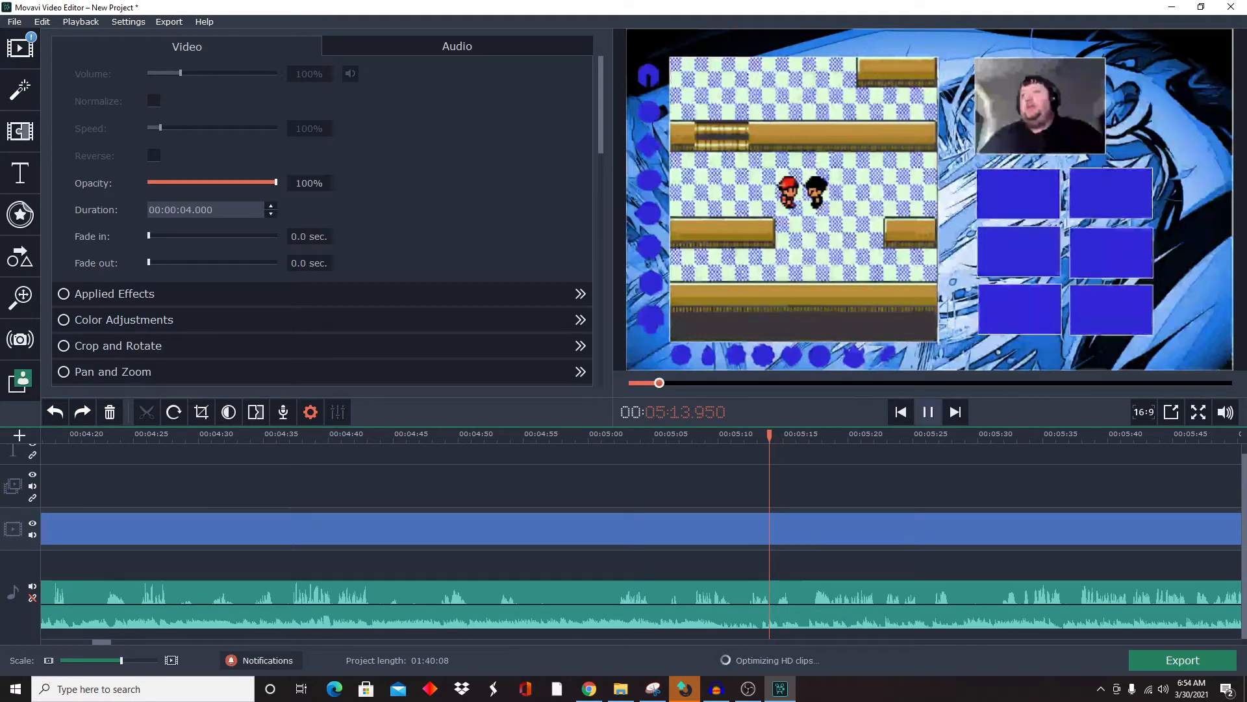
Step: Skim the gameplay from about 00:05:22 to about 00:23:27 to find where the episode should end
click(868, 434)
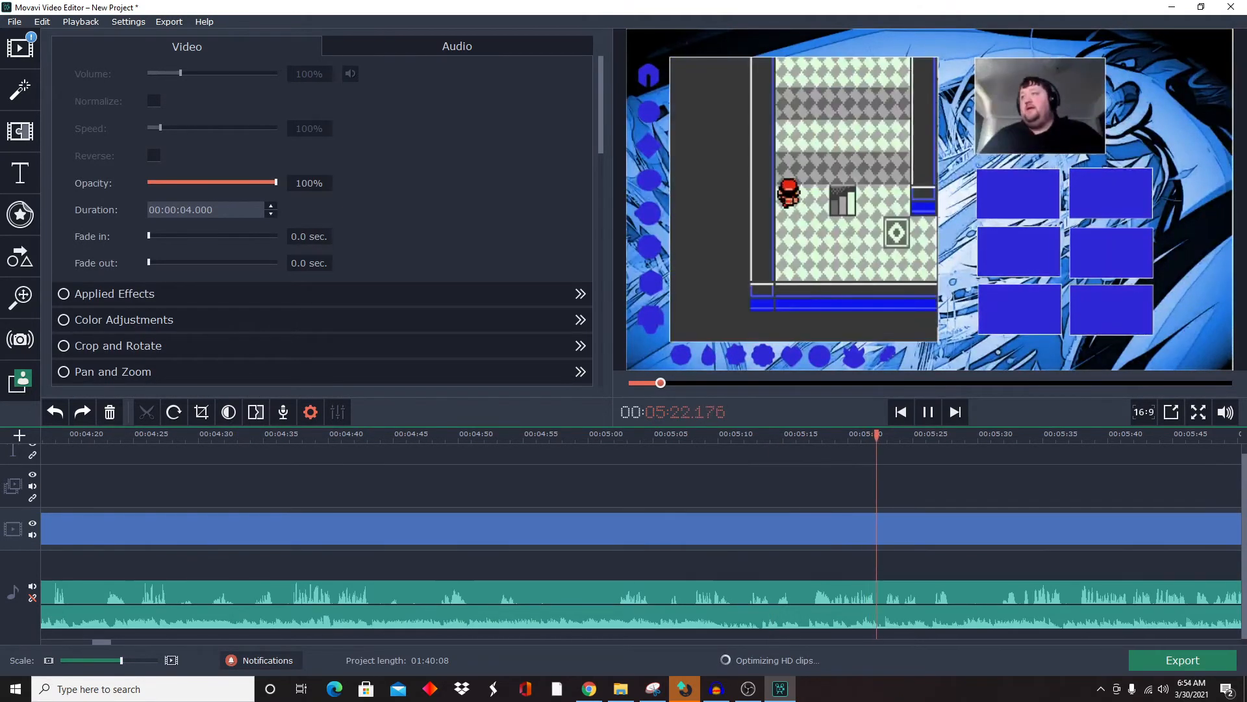
click(1042, 434)
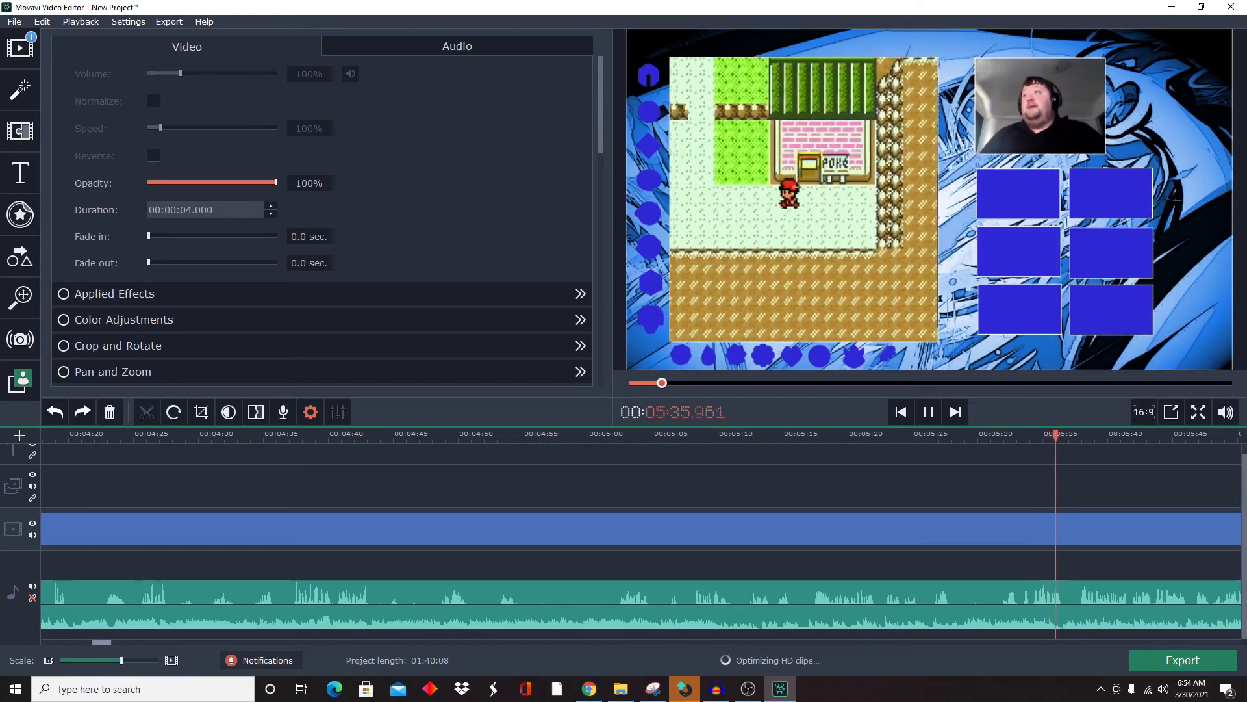
scroll(641, 539, down, 10)
click(111, 435)
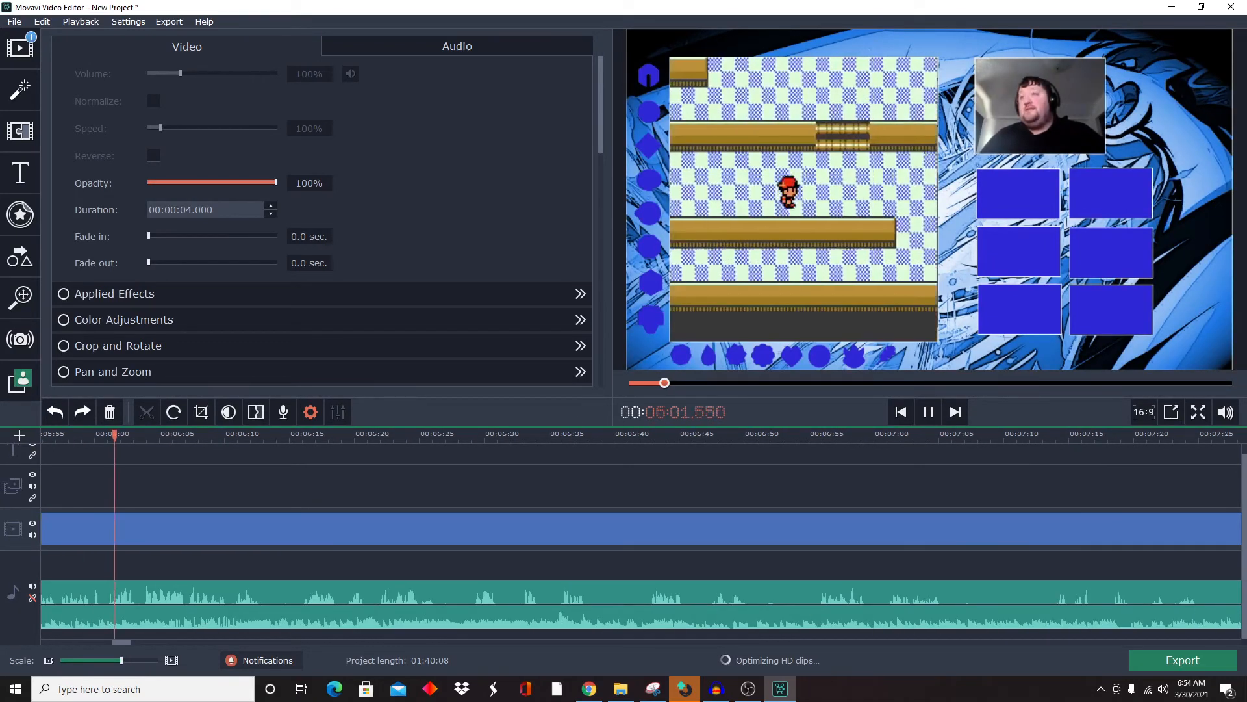
click(321, 486)
click(570, 486)
click(797, 486)
click(1003, 486)
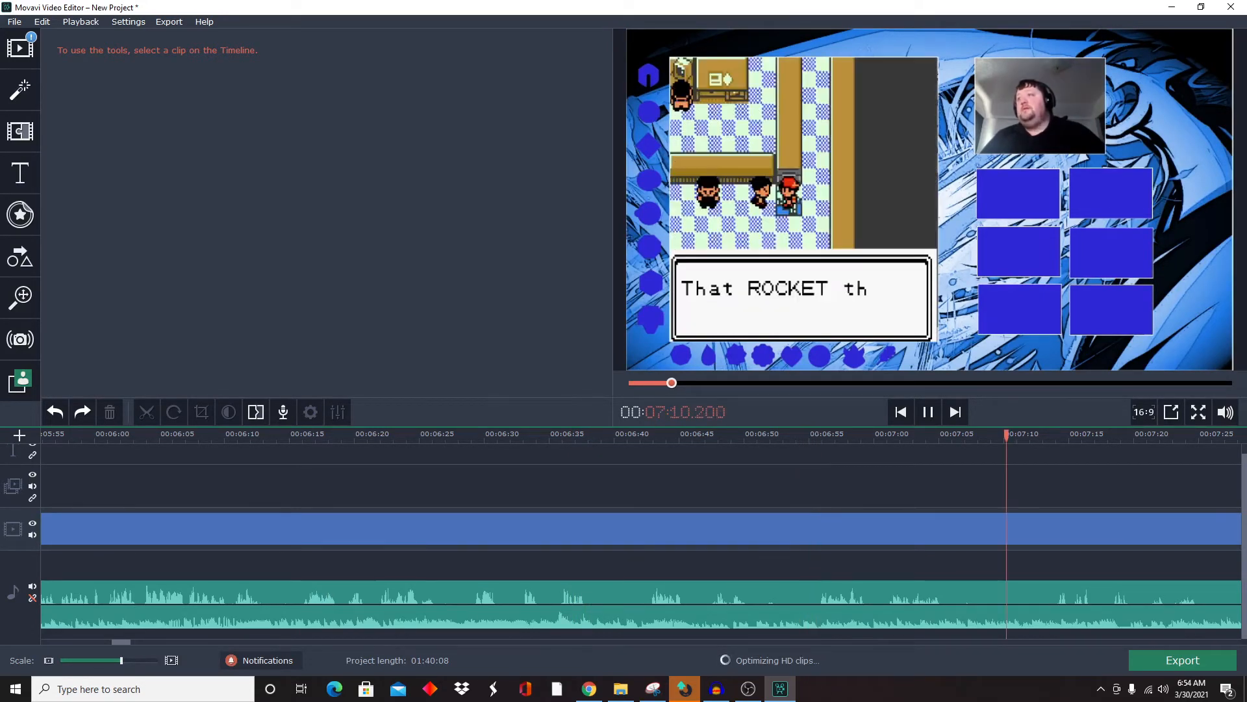
scroll(641, 540, right, 7)
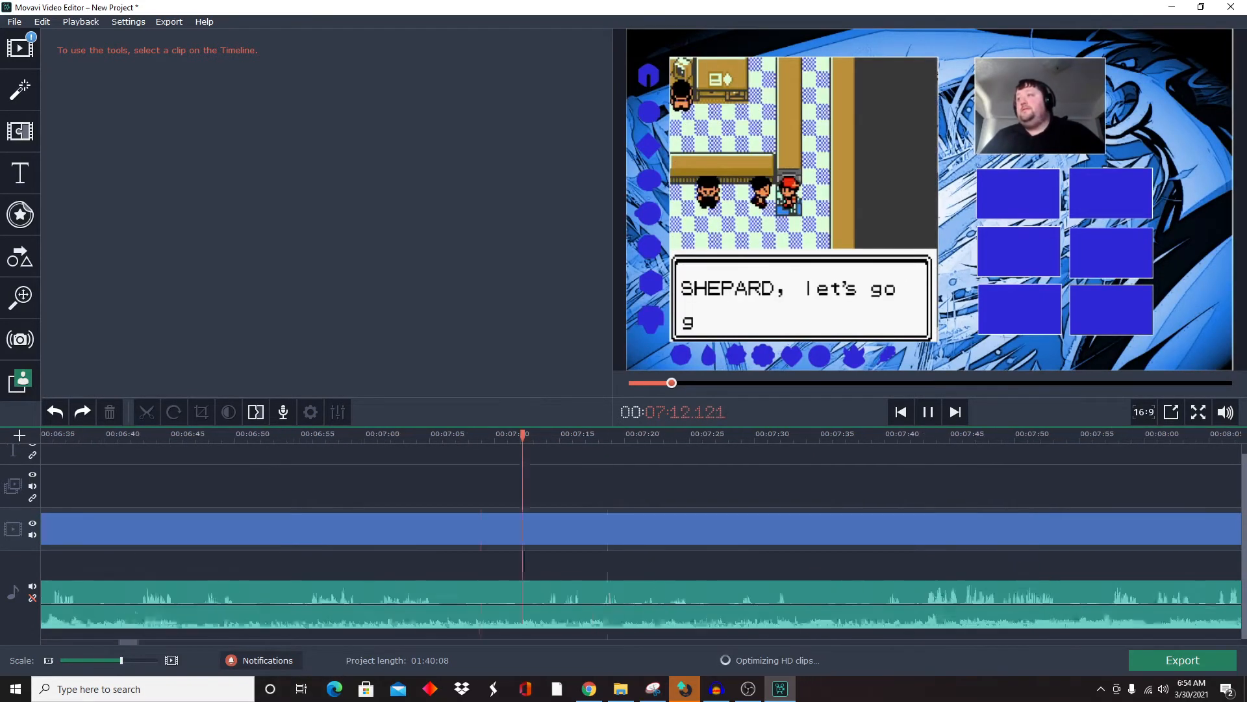
click(701, 486)
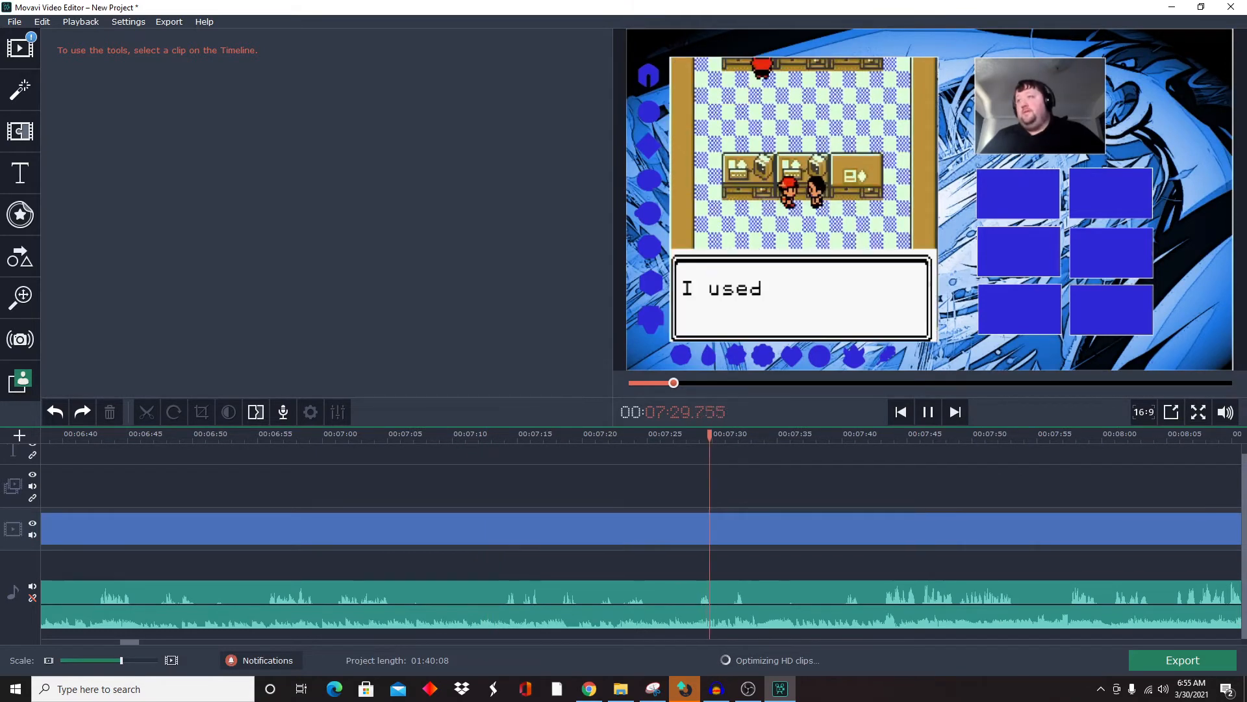
click(982, 486)
click(1091, 486)
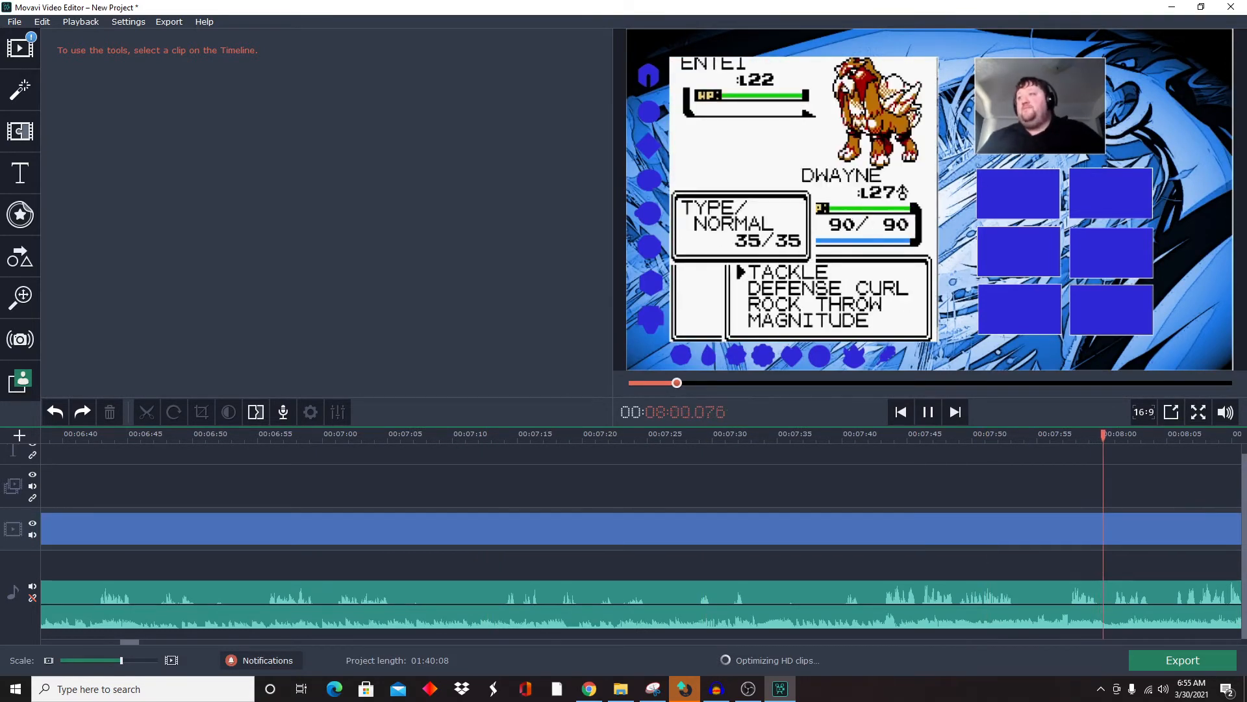
scroll(641, 540, right, 7)
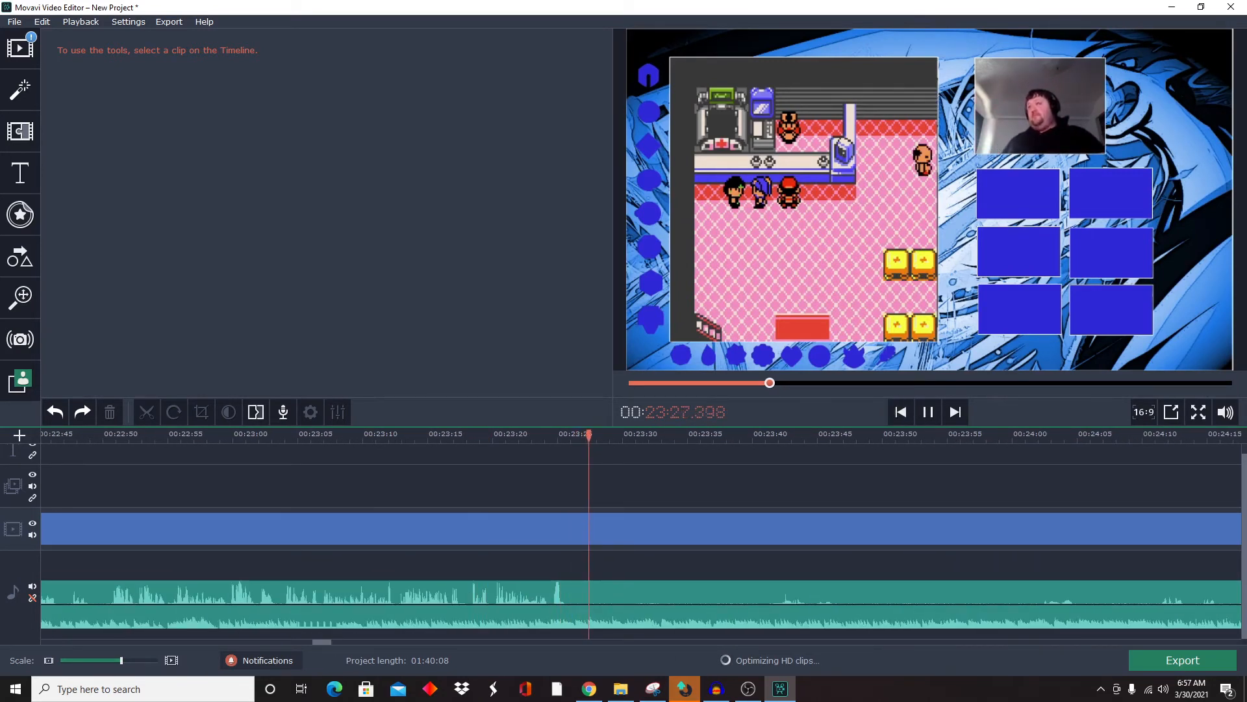
Step: Stop playback and split the gameplay video clip at 00:23:25.650
key(space)
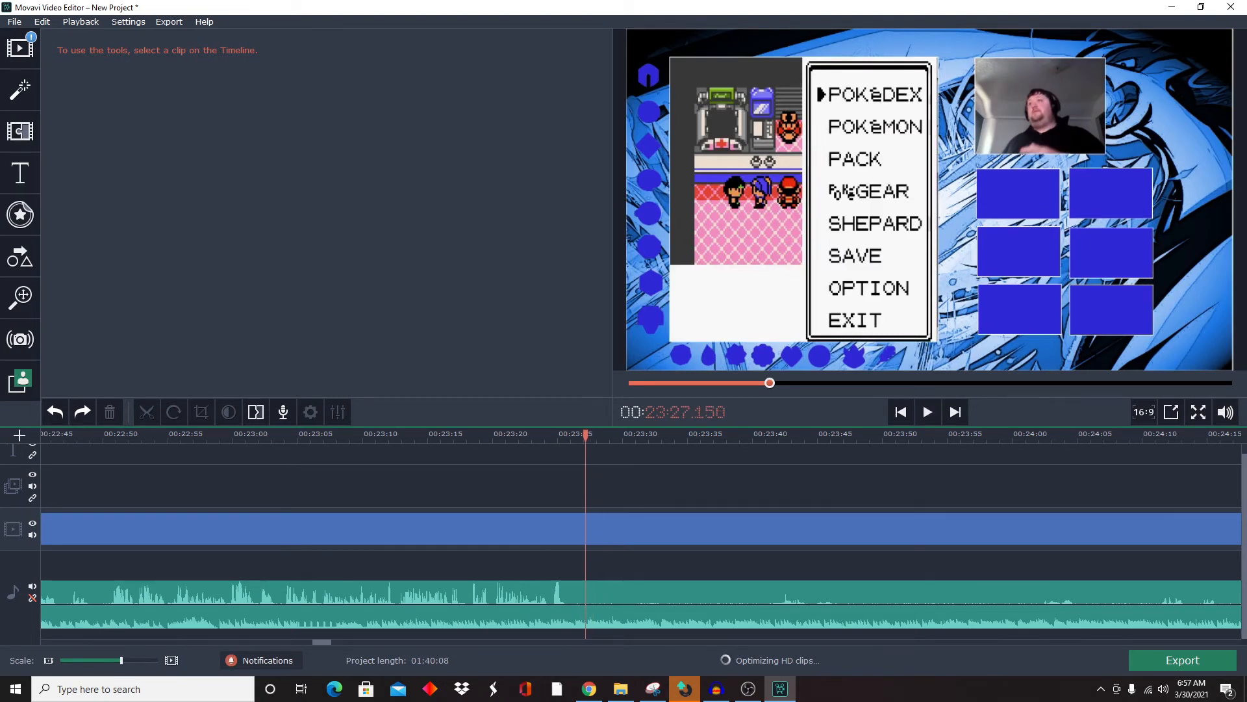
drag(585, 436, 562, 435)
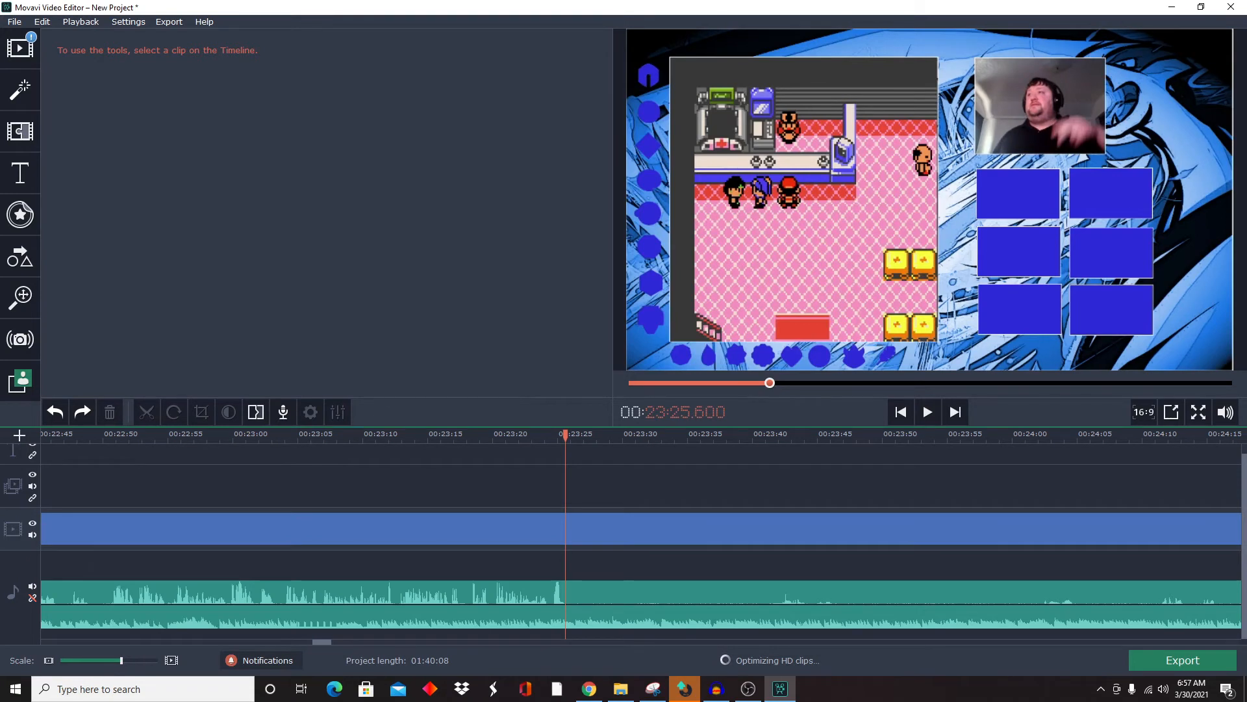
click(563, 529)
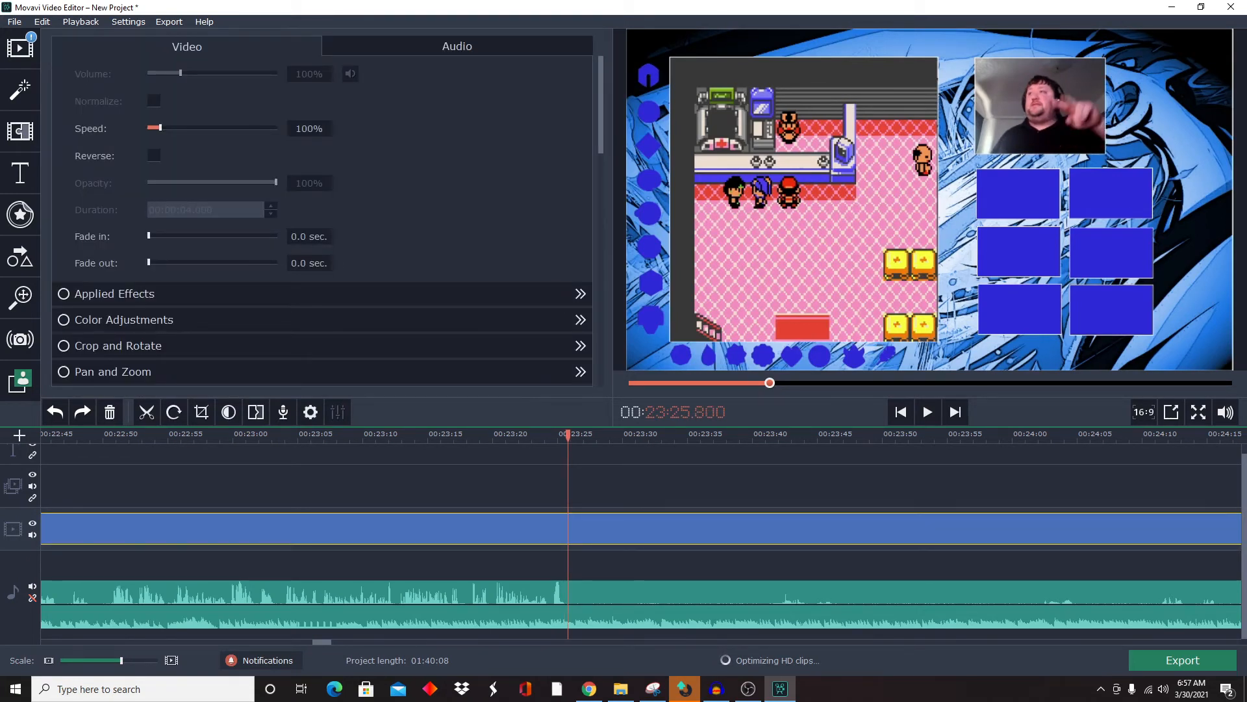
key(Left)
key(Left)
key(Left)
key(Left)
key(Left)
key(Left)
key(Left)
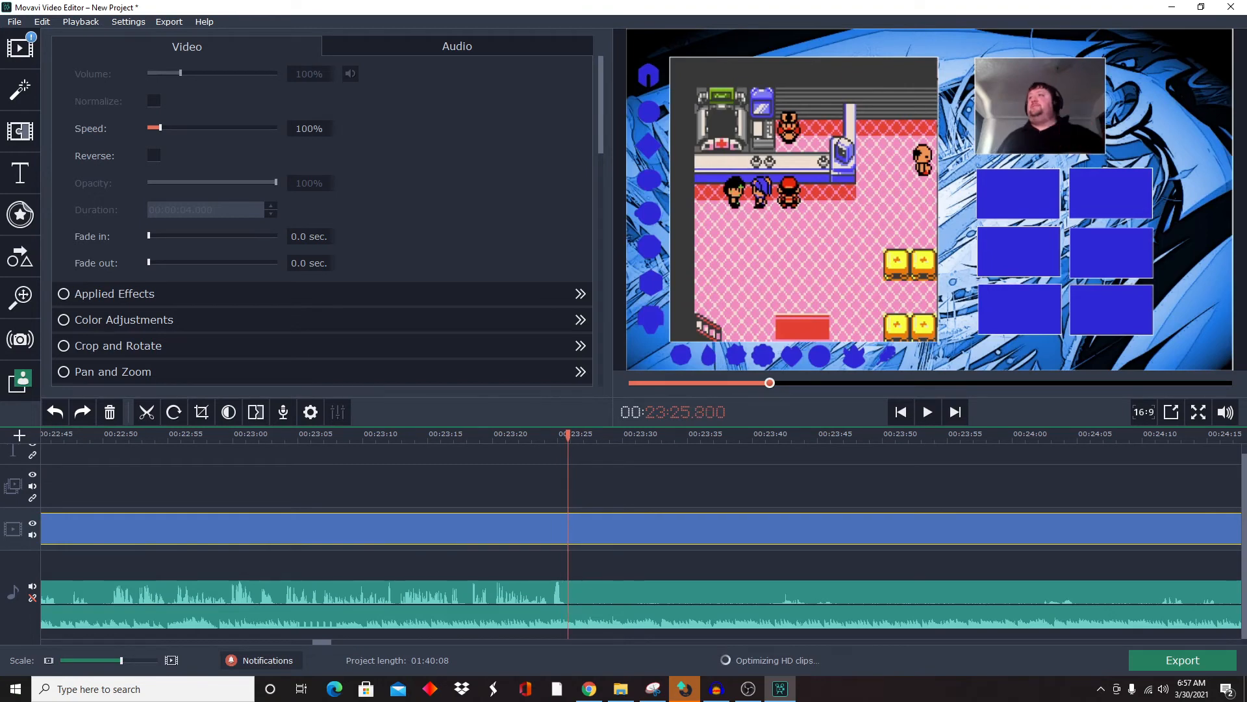
key(Left)
key(Left)
key(Left)
key(ctrl+b)
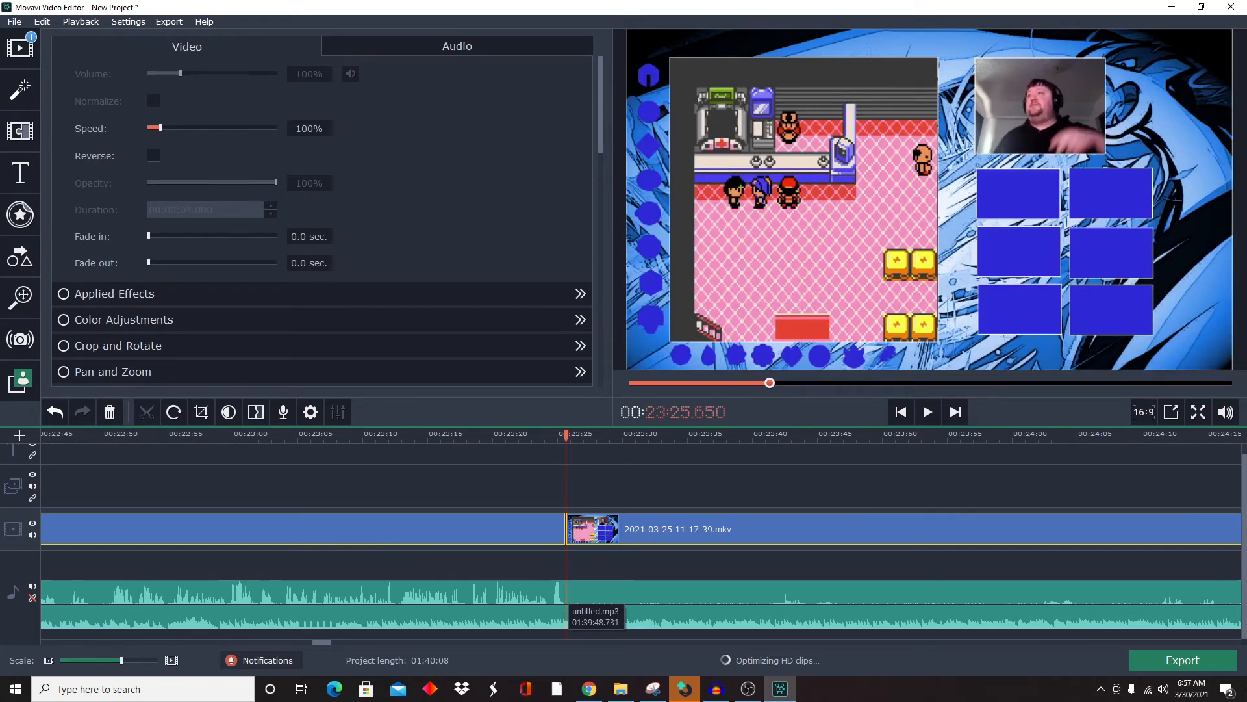
Step: Split the untitled.mp3 commentary and the gameplay audio at 00:23:25.650 to match the video cut
click(563, 596)
click(146, 412)
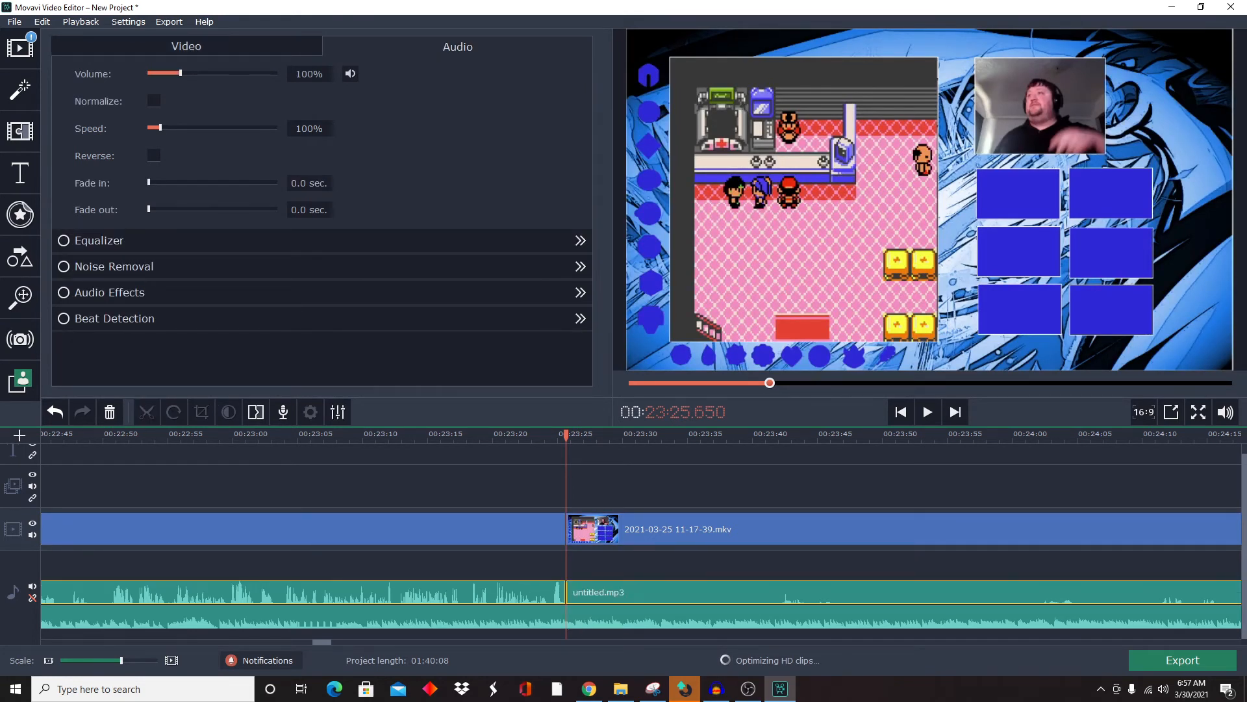
click(567, 618)
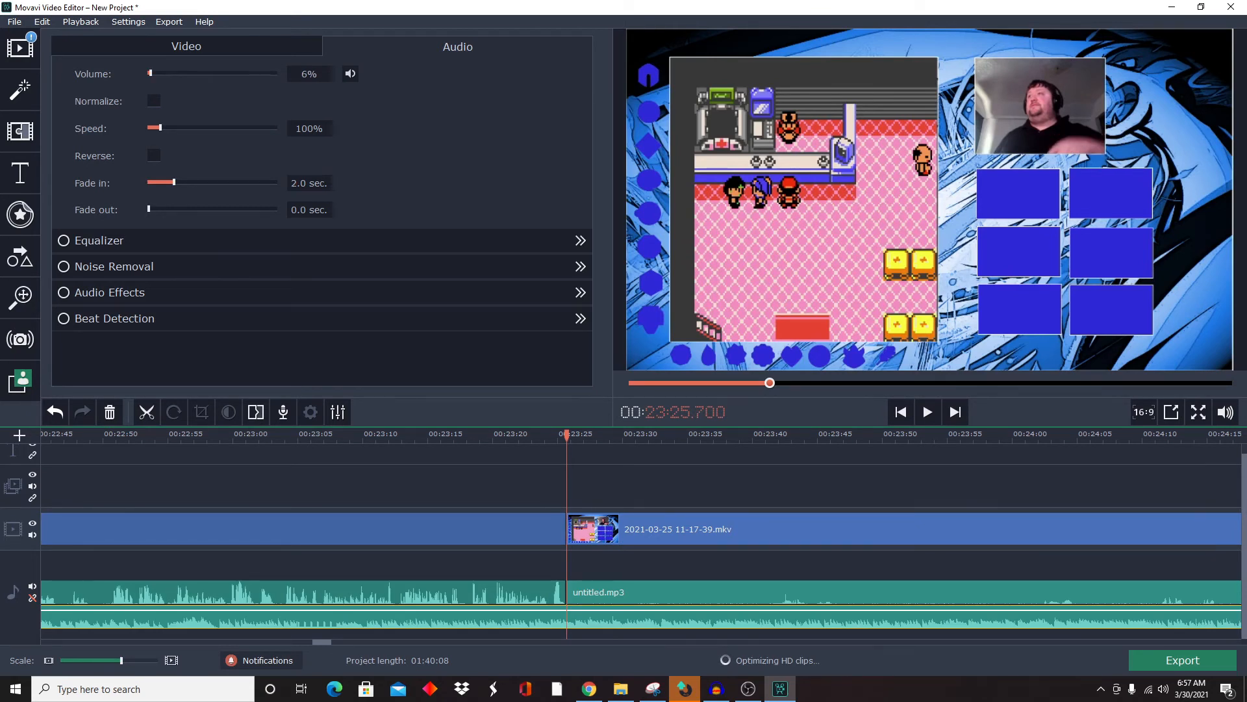
click(565, 618)
click(570, 618)
click(562, 436)
drag(562, 435, 566, 435)
click(146, 412)
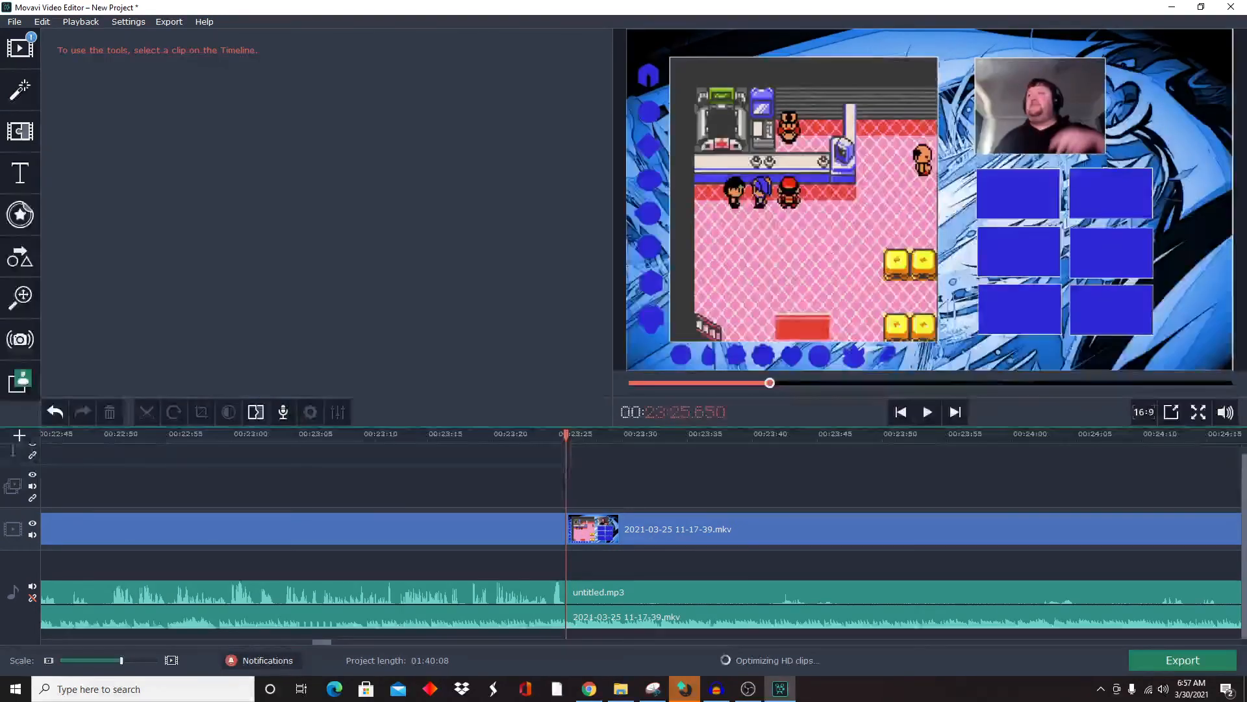
Step: Delete the gameplay audio, commentary and gameplay video that follow the split at 00:23:25.650
right_click(642, 619)
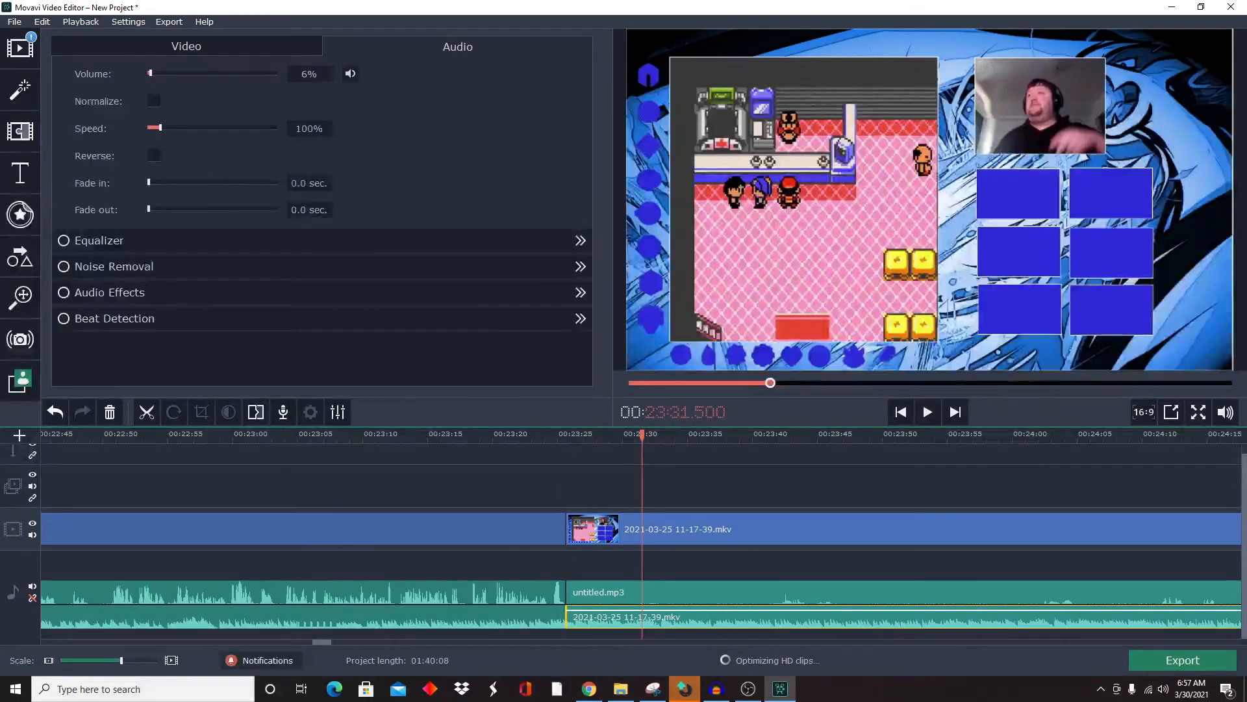
click(677, 576)
click(667, 595)
right_click(668, 597)
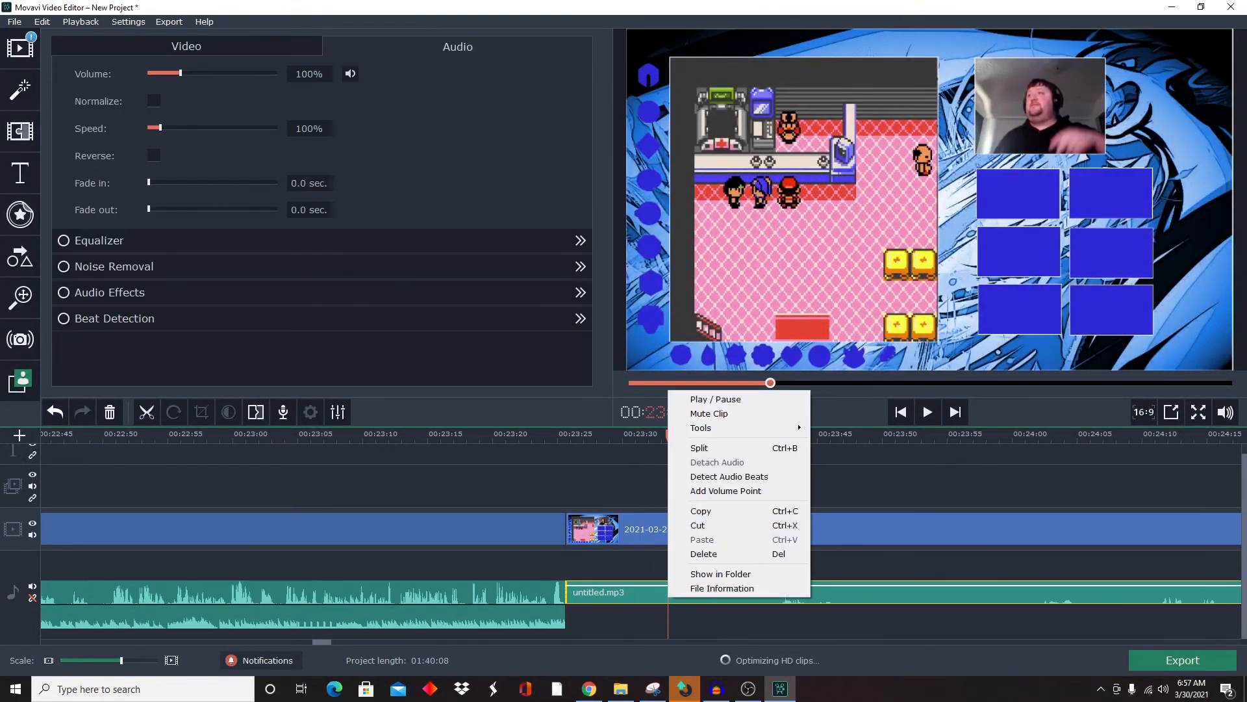
click(677, 553)
click(715, 529)
right_click(710, 528)
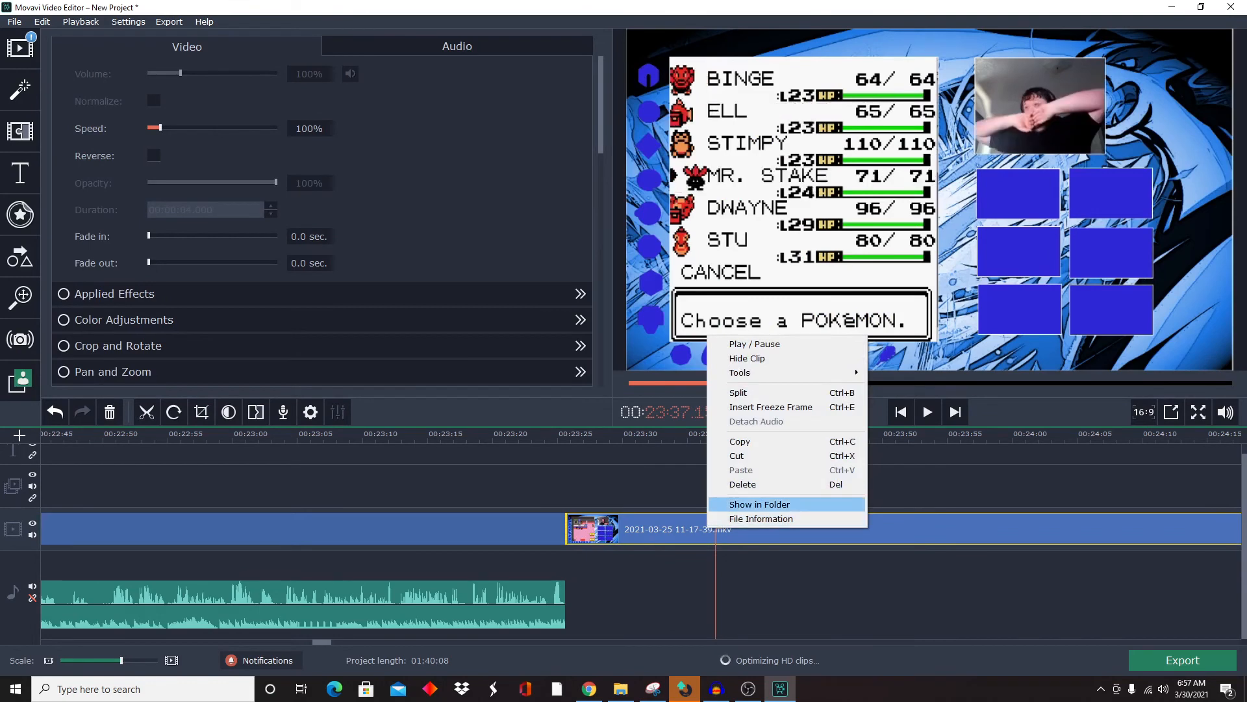
click(747, 484)
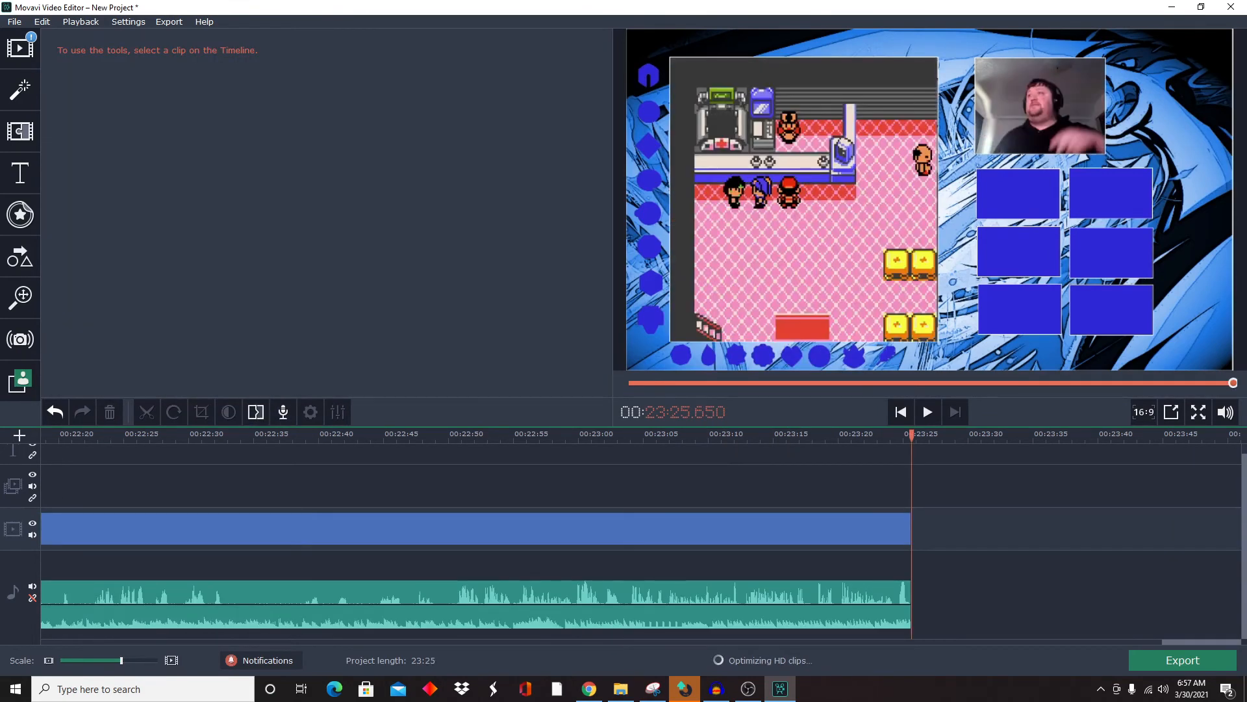
Step: Apply random transitions with a 2-second duration to all clips
click(256, 411)
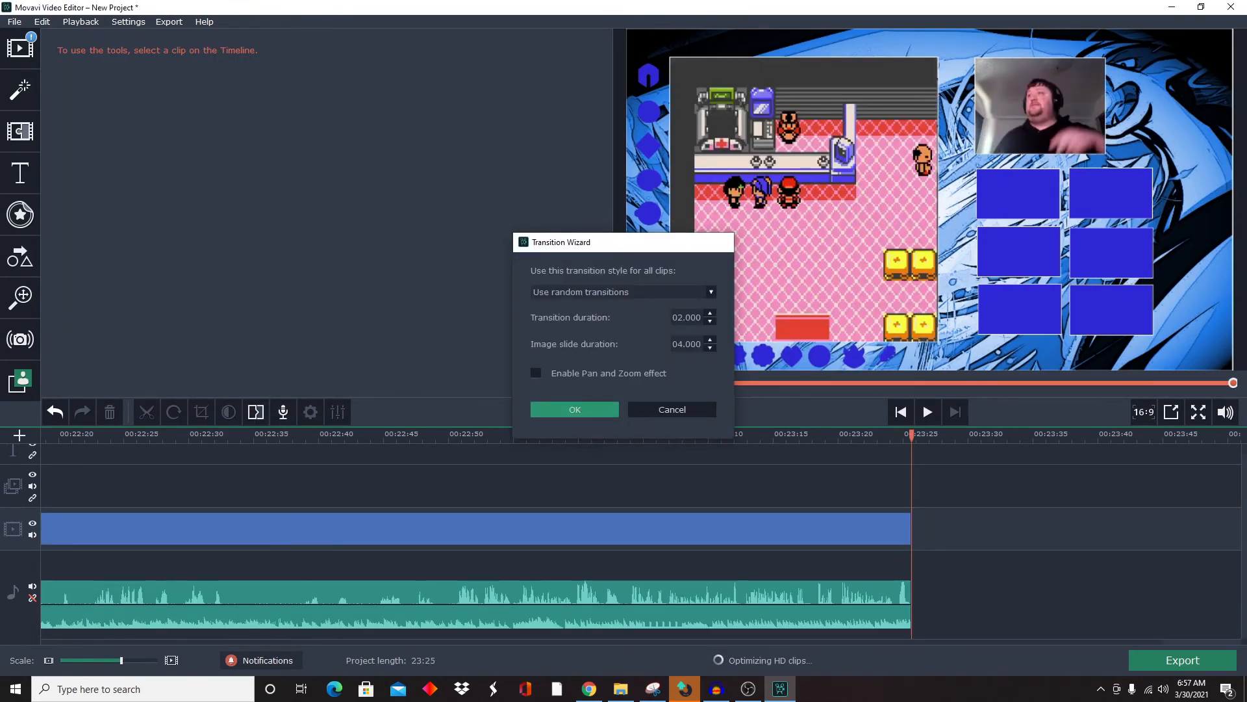
key(Return)
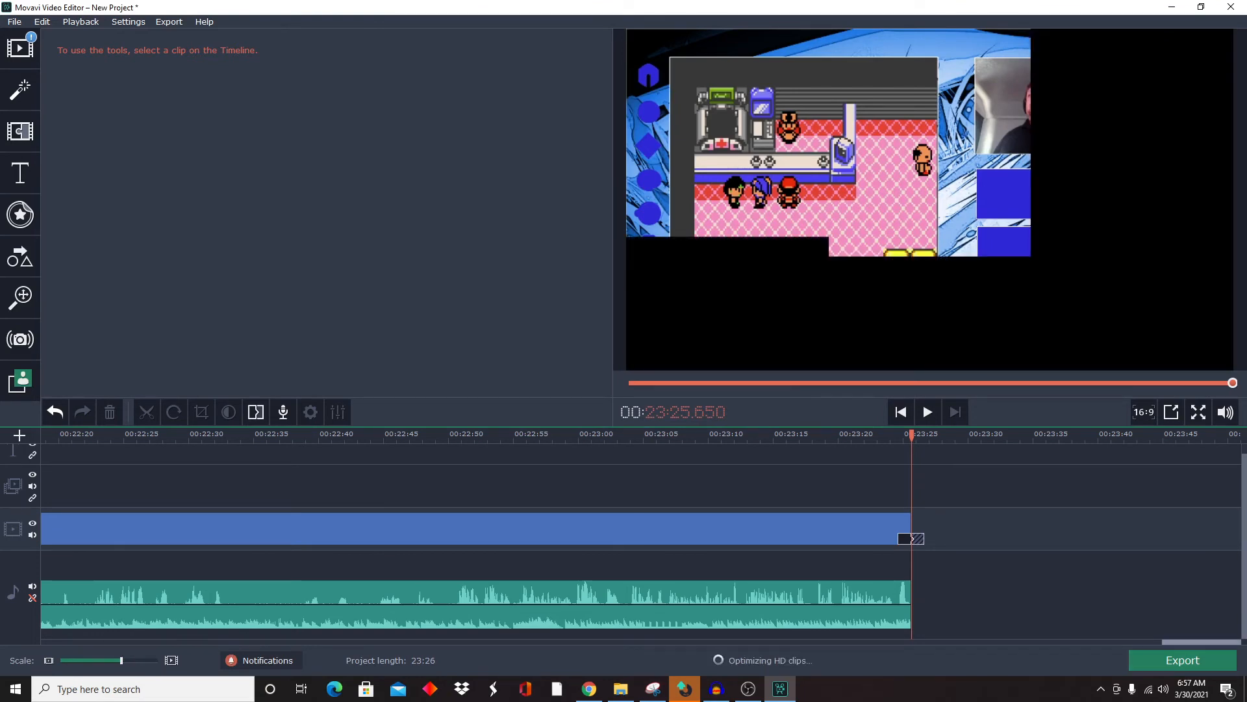
Step: Stretch the overlay image along the gameplay to the start of the closing transition, giving it a duration of 00:23:13.900
drag(1201, 642, 80, 642)
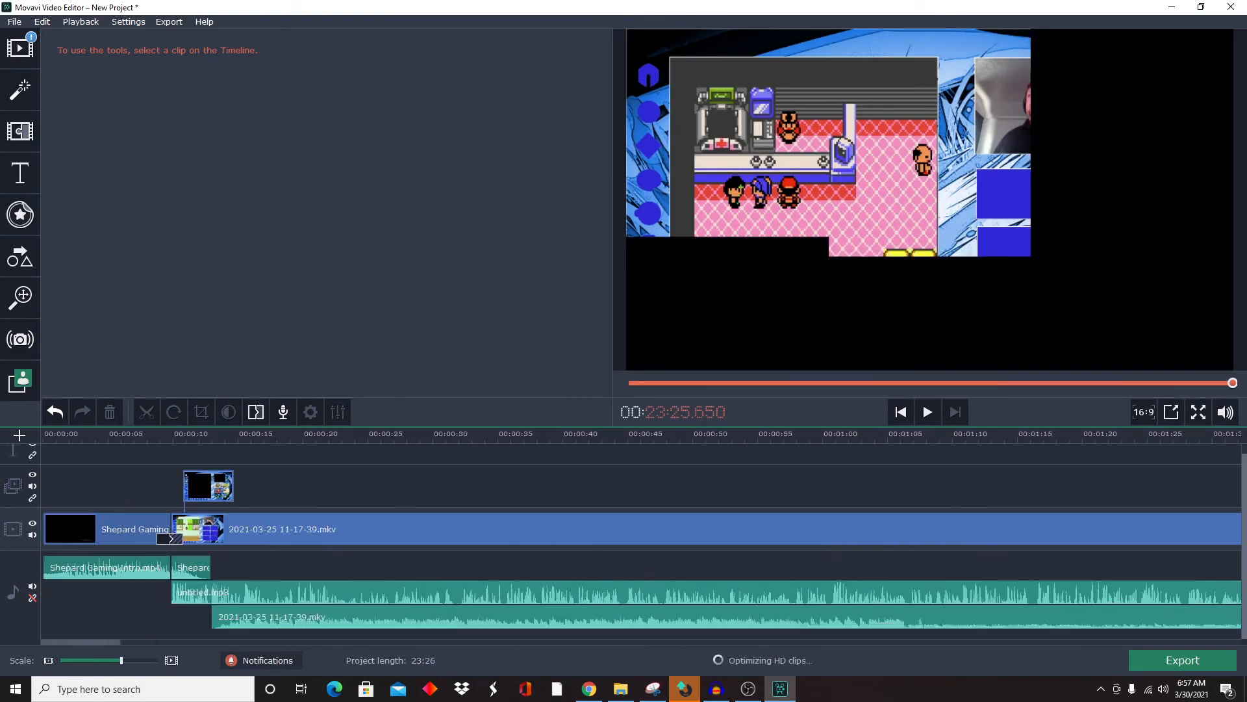
click(215, 485)
drag(235, 486, 1091, 486)
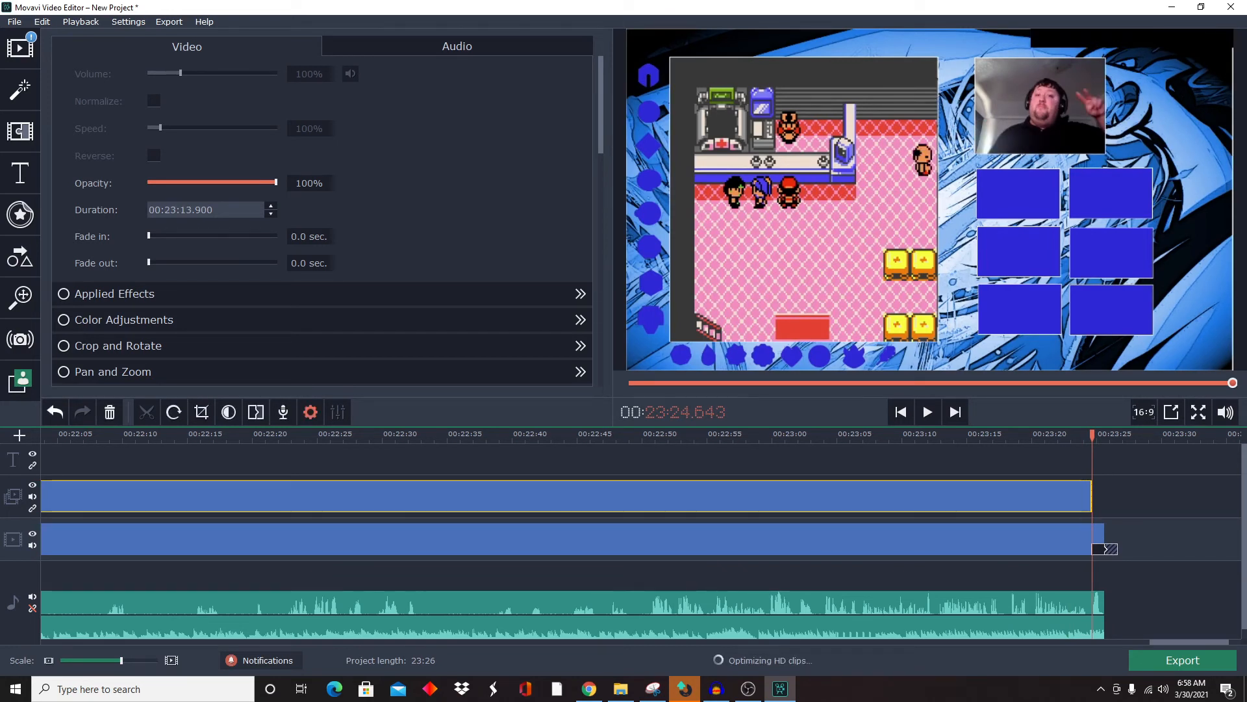
Step: Import the Shepard Gaming Outro video from the Movavi Library folder and place it directly after the gameplay clip
click(20, 49)
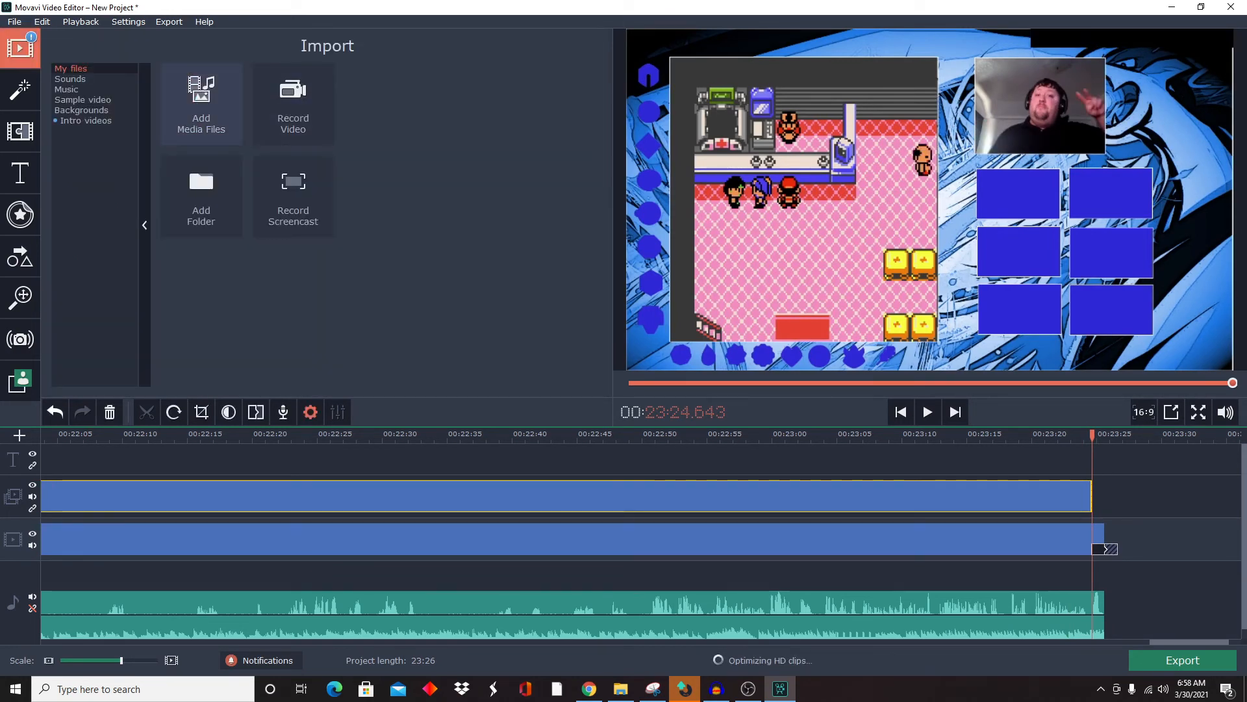
click(201, 104)
click(224, 130)
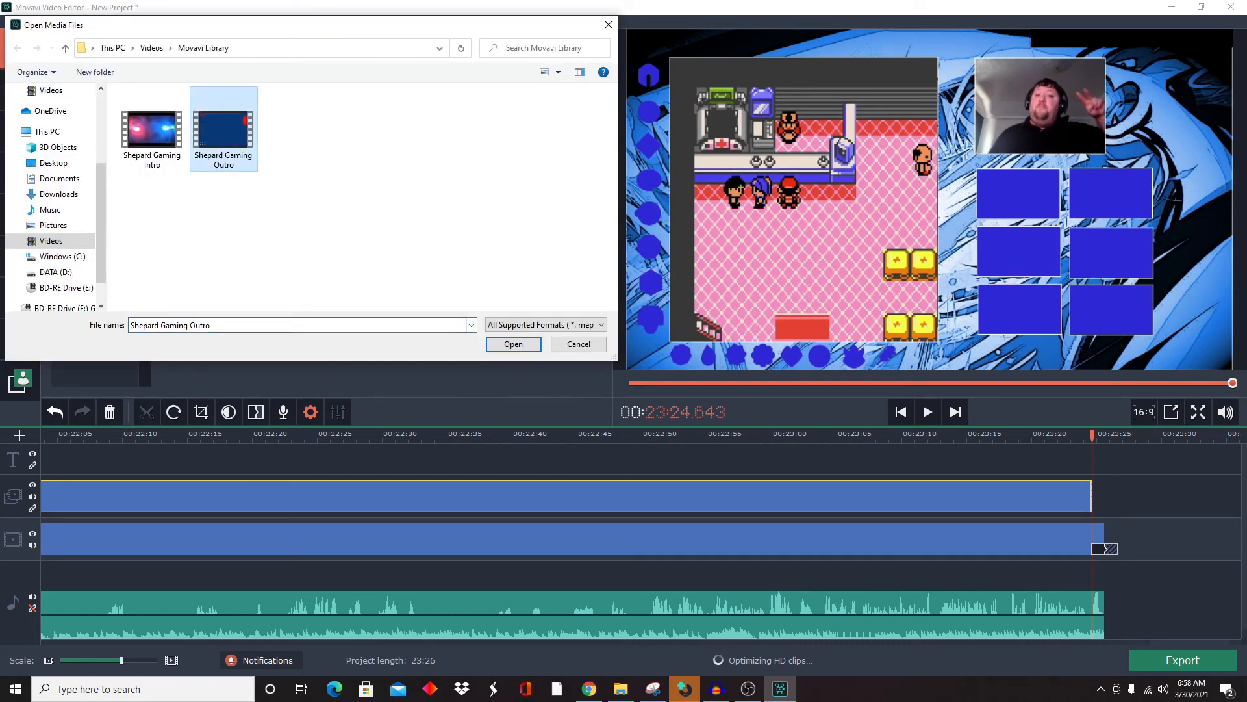
click(513, 344)
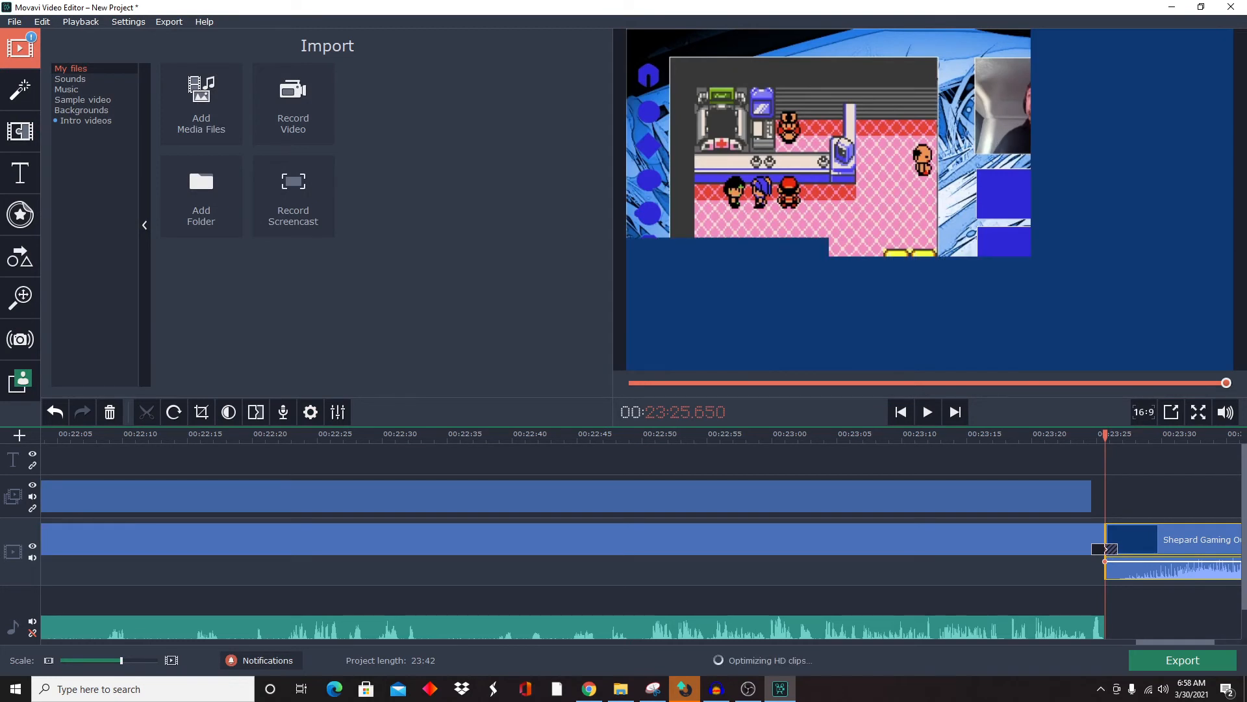
drag(1175, 642, 1196, 642)
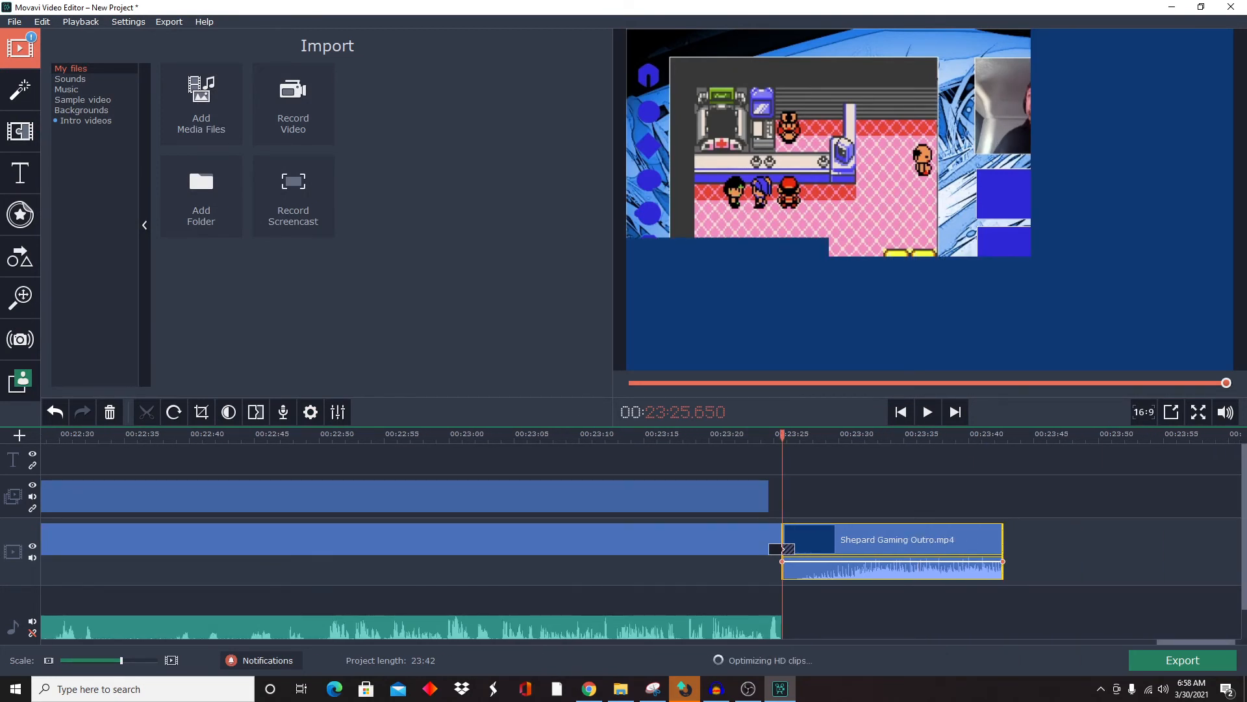
Step: Split the outro clip at 00:23:33.150 and move its first part's audio onto the audio track under the gameplay's end
click(877, 540)
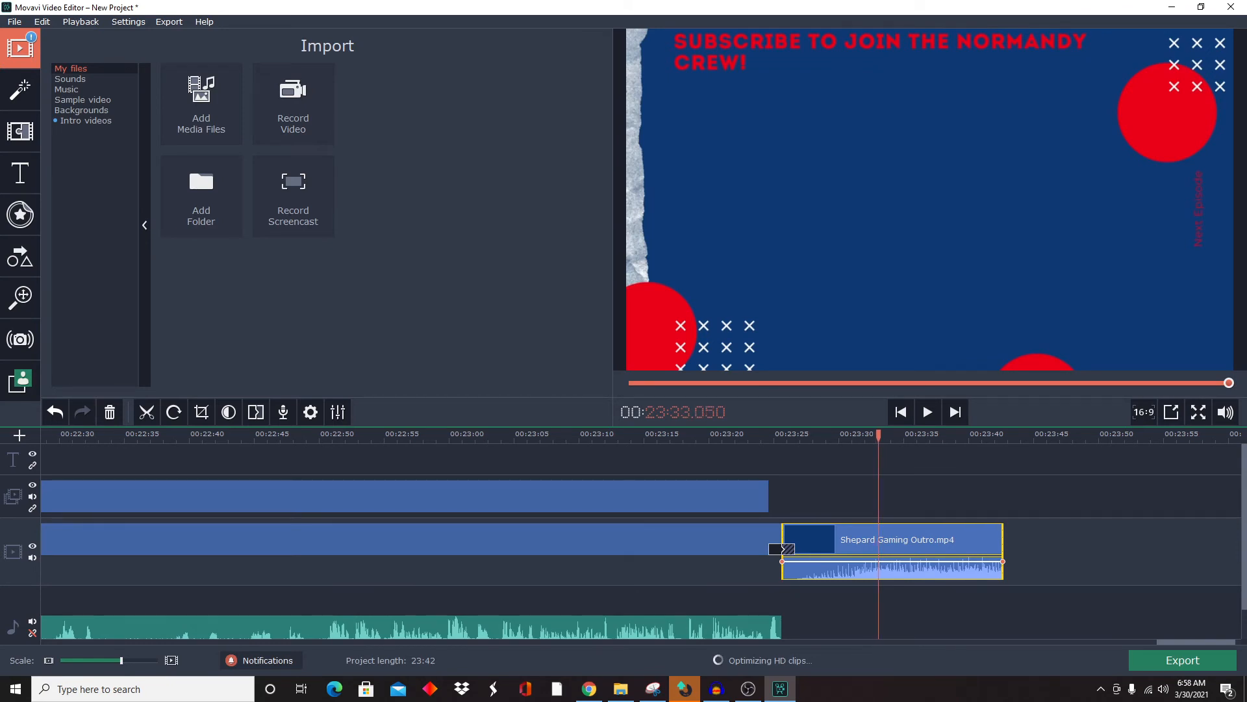
key(Left)
click(147, 412)
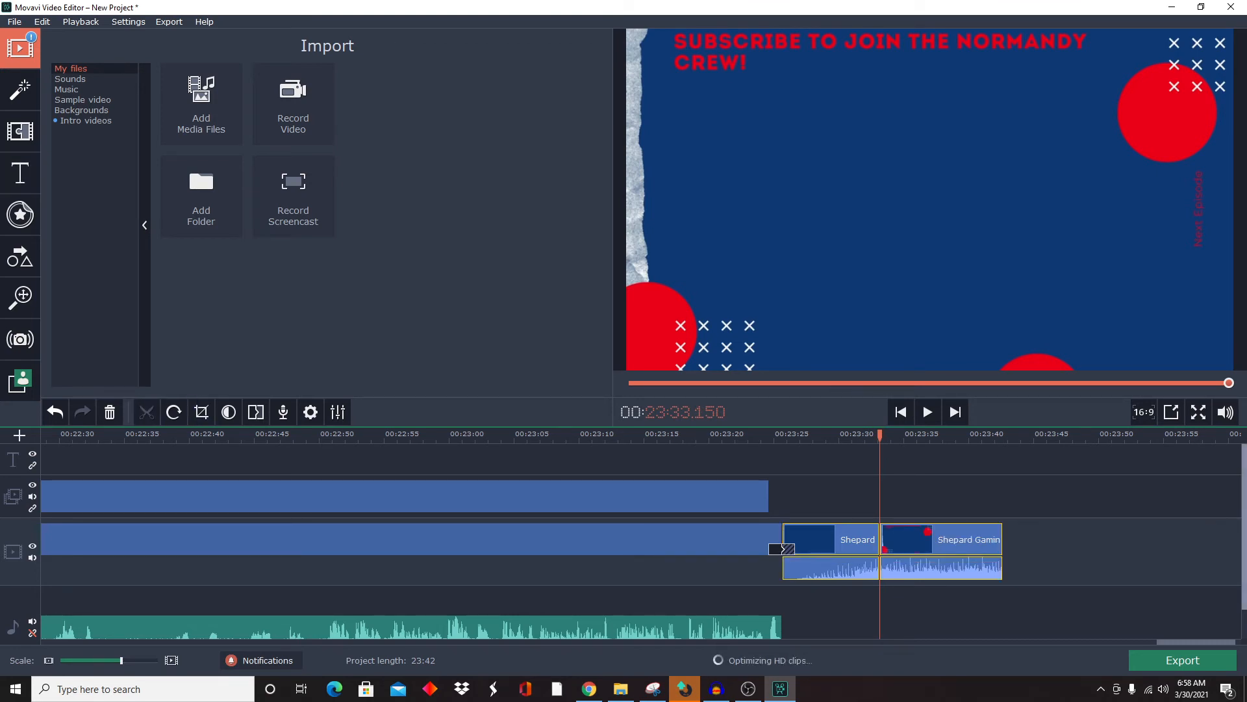
key(Escape)
drag(815, 534, 721, 567)
Step: Set the moved outro audio's volume to 60% and its fade-in to 2.0 seconds
double_click(725, 568)
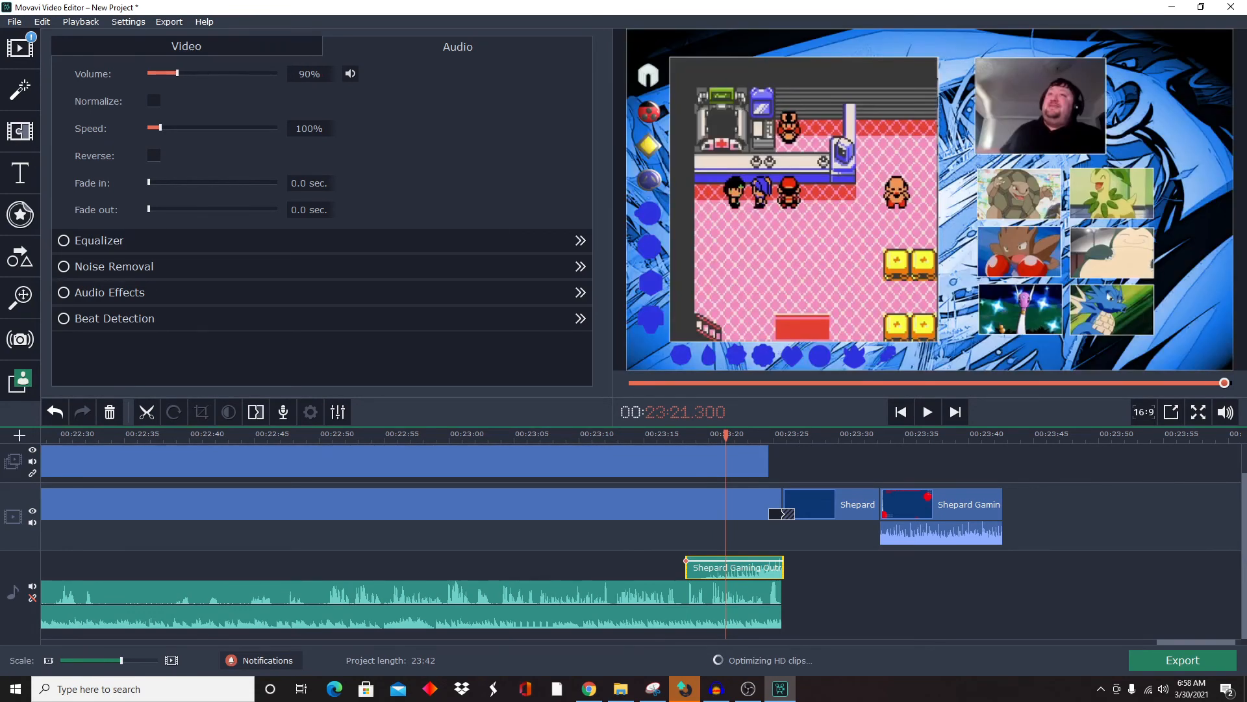
click(162, 209)
click(174, 209)
drag(174, 210, 162, 209)
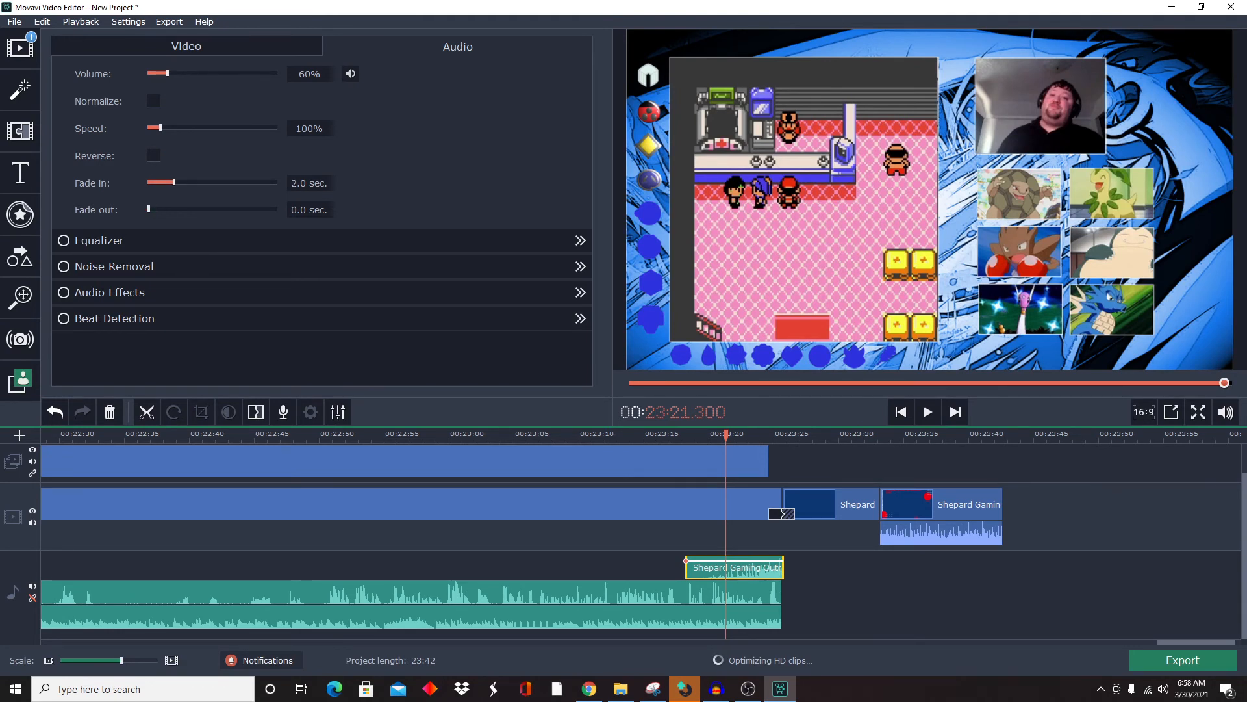
Step: Split the gameplay audio at 00:23:18.300, where the moved outro audio starts
click(683, 617)
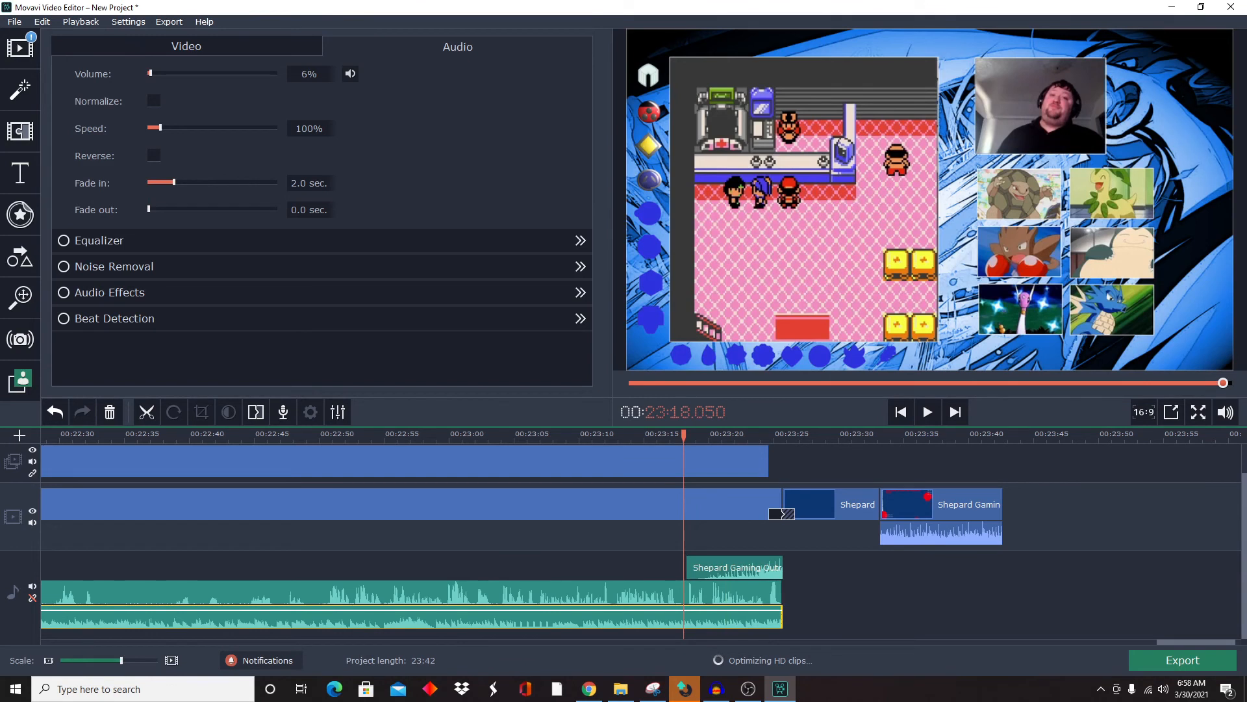
click(686, 618)
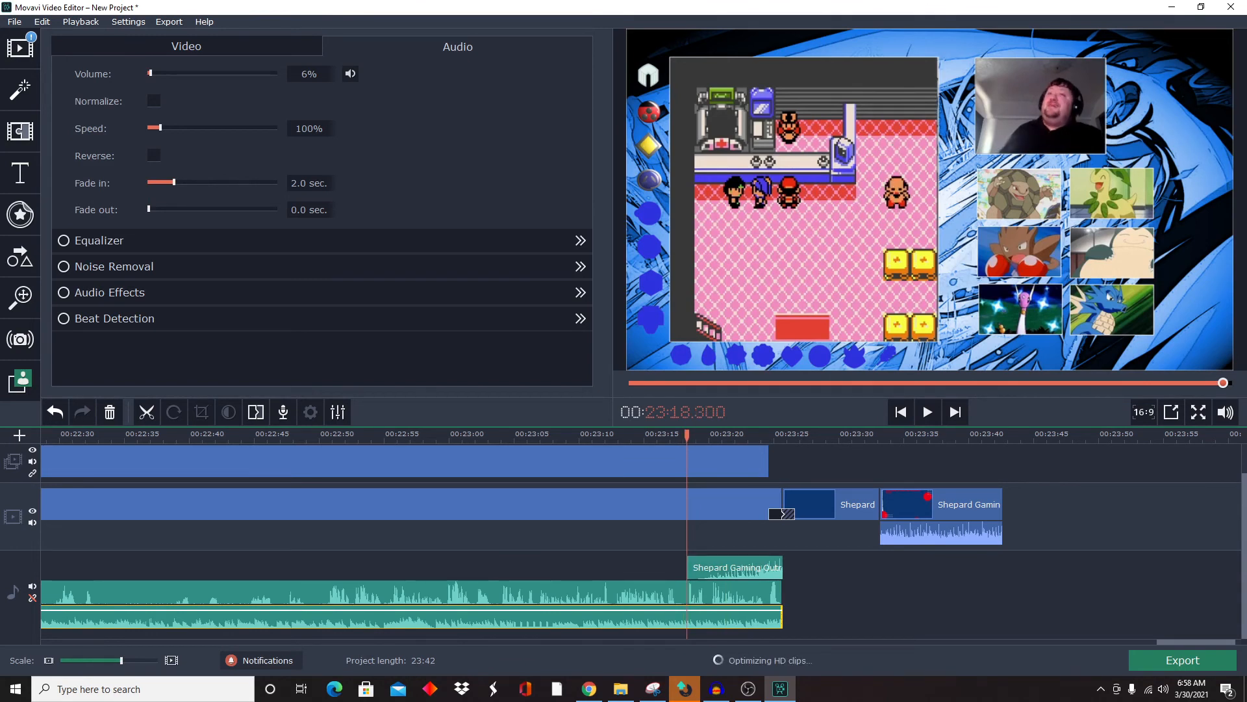
click(147, 412)
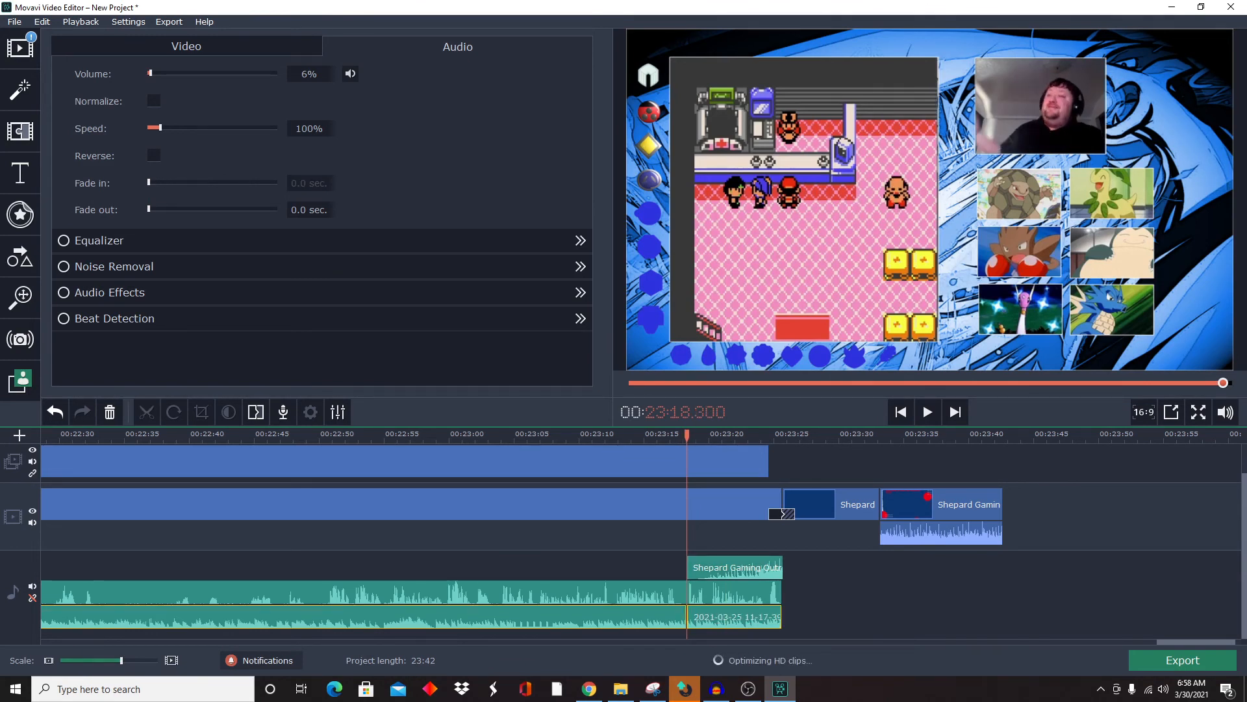
Step: Delete the gameplay audio after 00:23:18.300 and set the remaining gameplay audio's fade-out to 2.0 seconds
click(760, 618)
right_click(760, 617)
click(759, 634)
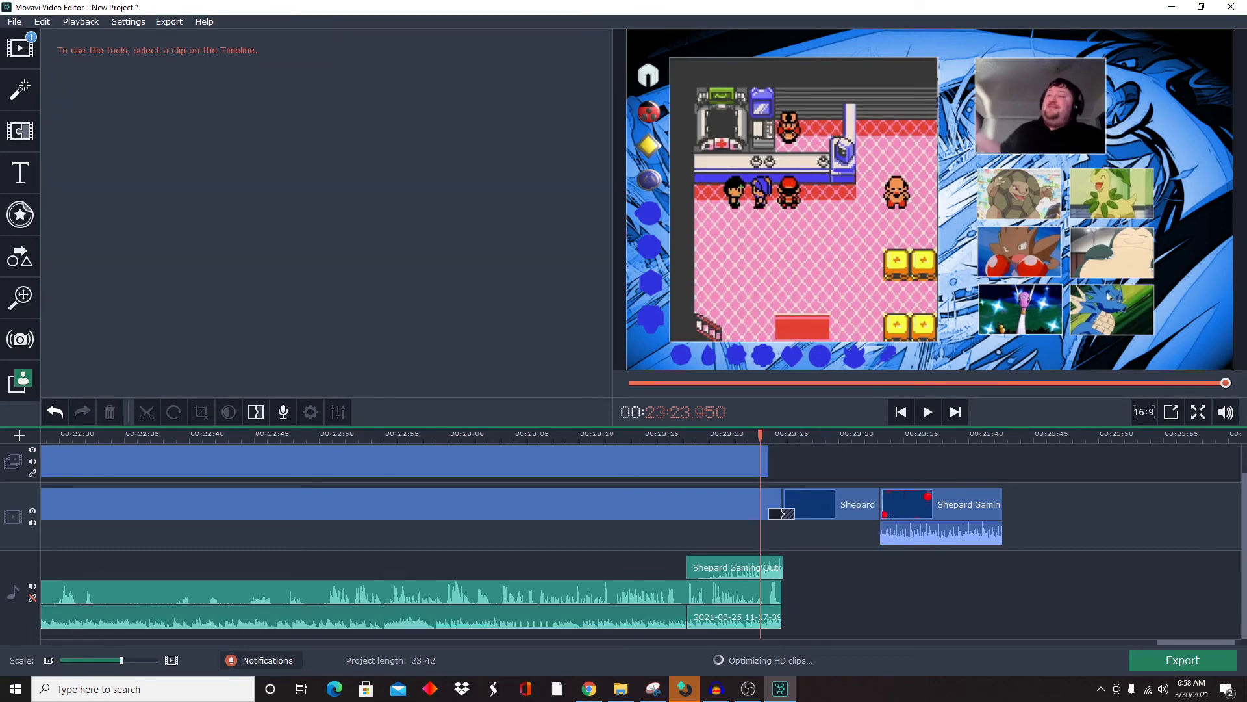
click(761, 618)
right_click(768, 614)
click(803, 567)
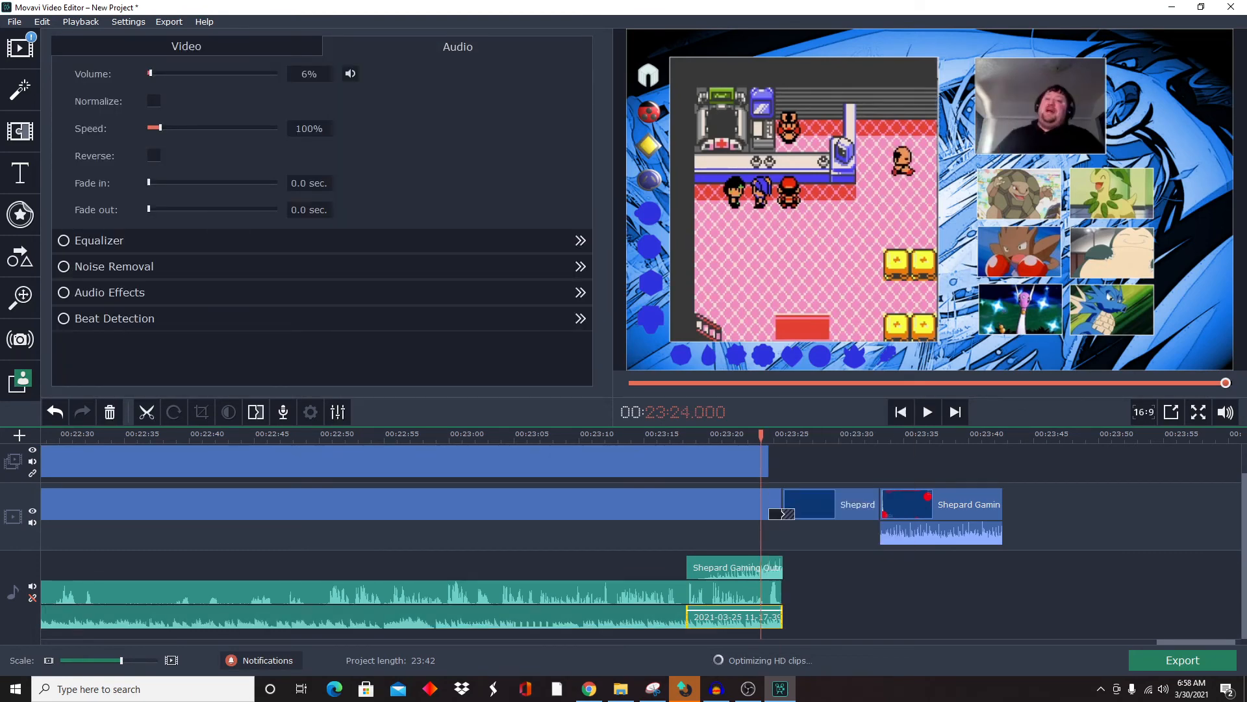
click(670, 618)
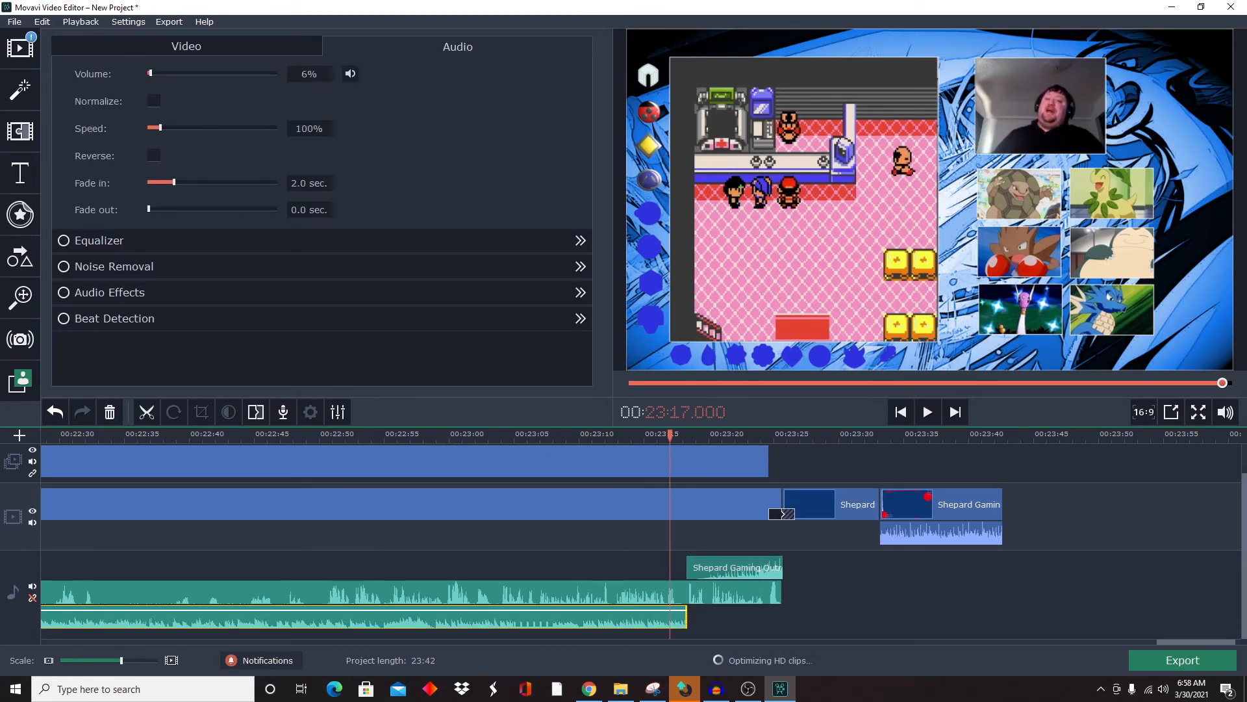
drag(149, 209, 174, 210)
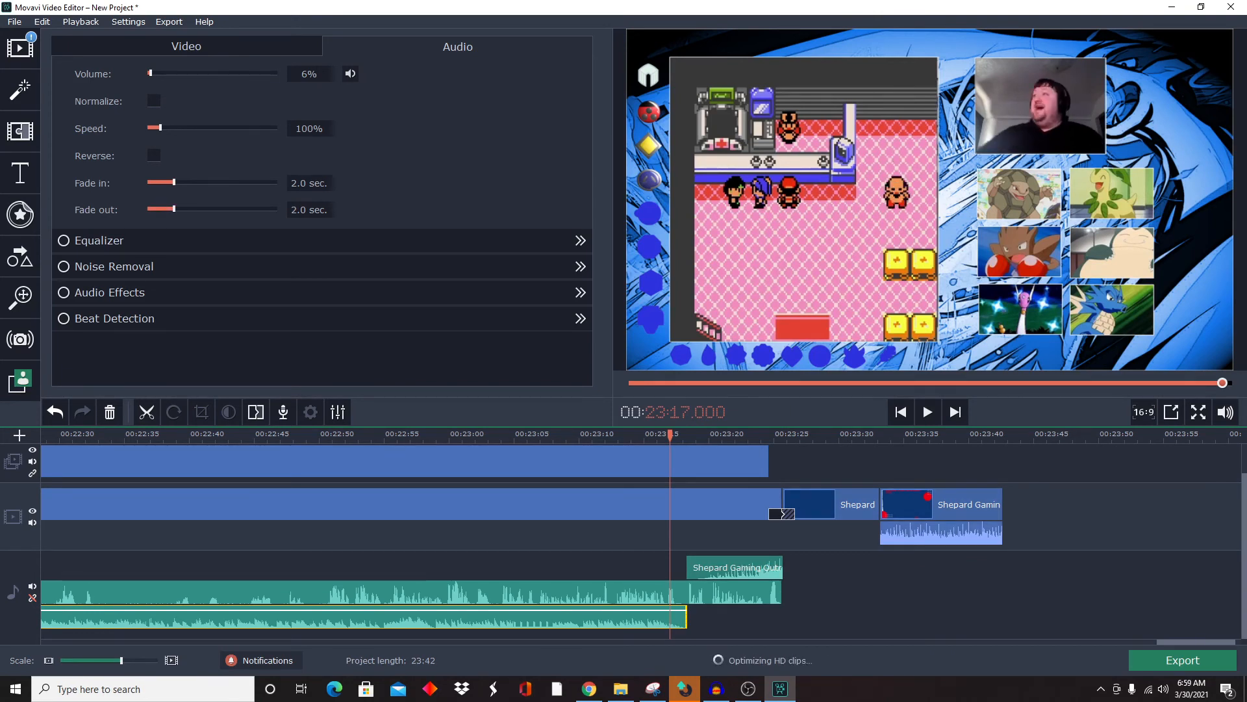
Step: Move the second outro clip's audio onto the audio track directly after the first outro audio and set its fade-out to 2.0 seconds
click(1034, 572)
drag(923, 533, 835, 569)
click(837, 569)
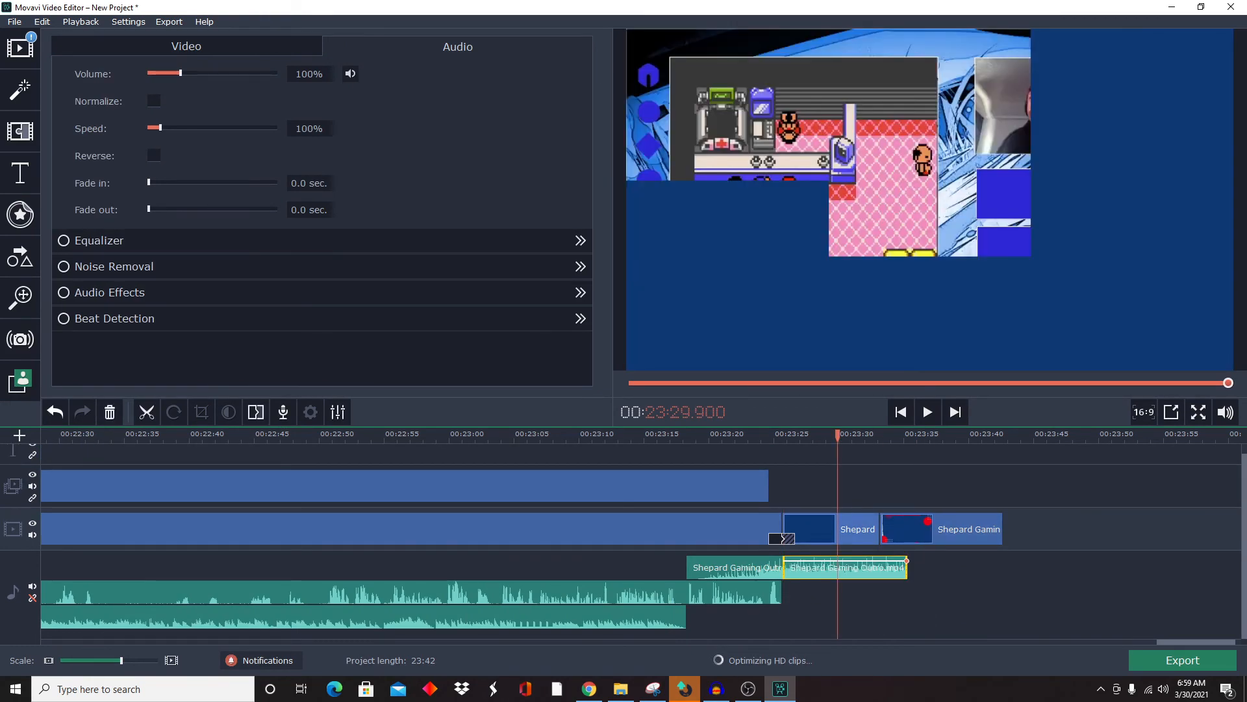
drag(149, 209, 174, 209)
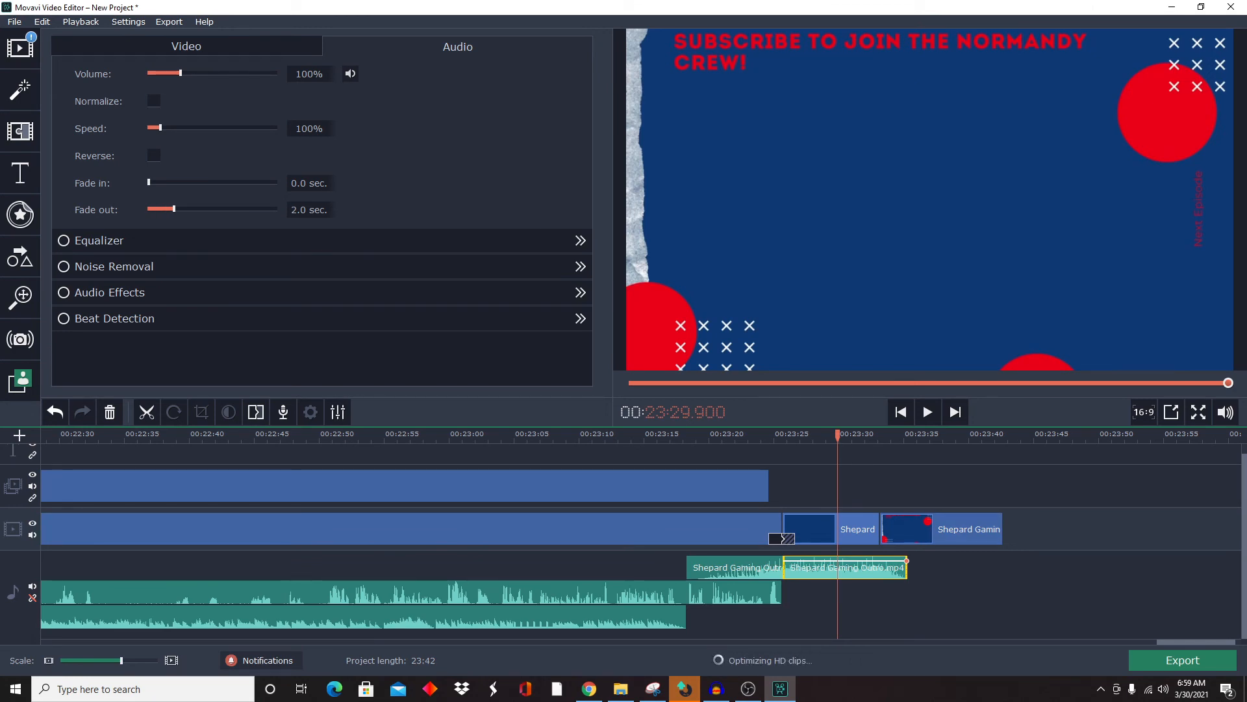
Step: Split the second outro clip at 00:23:35.150, where the outro audio ends, and delete the part after the cut
click(908, 529)
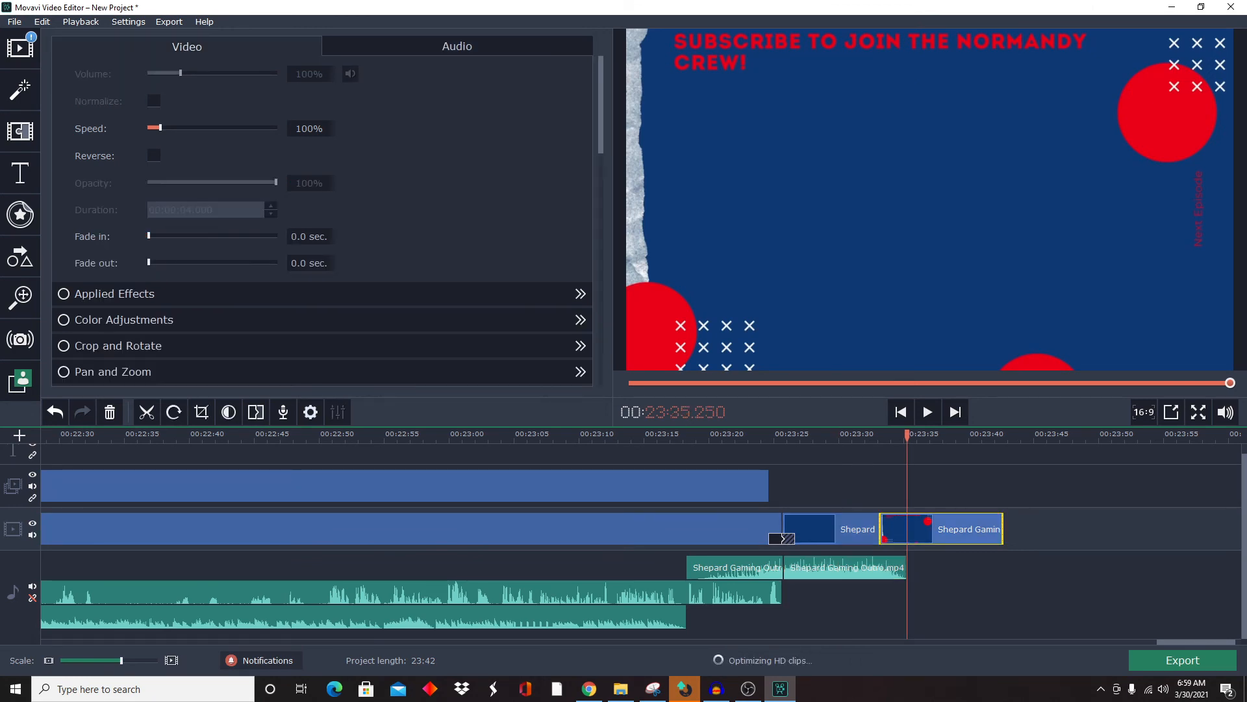
click(906, 529)
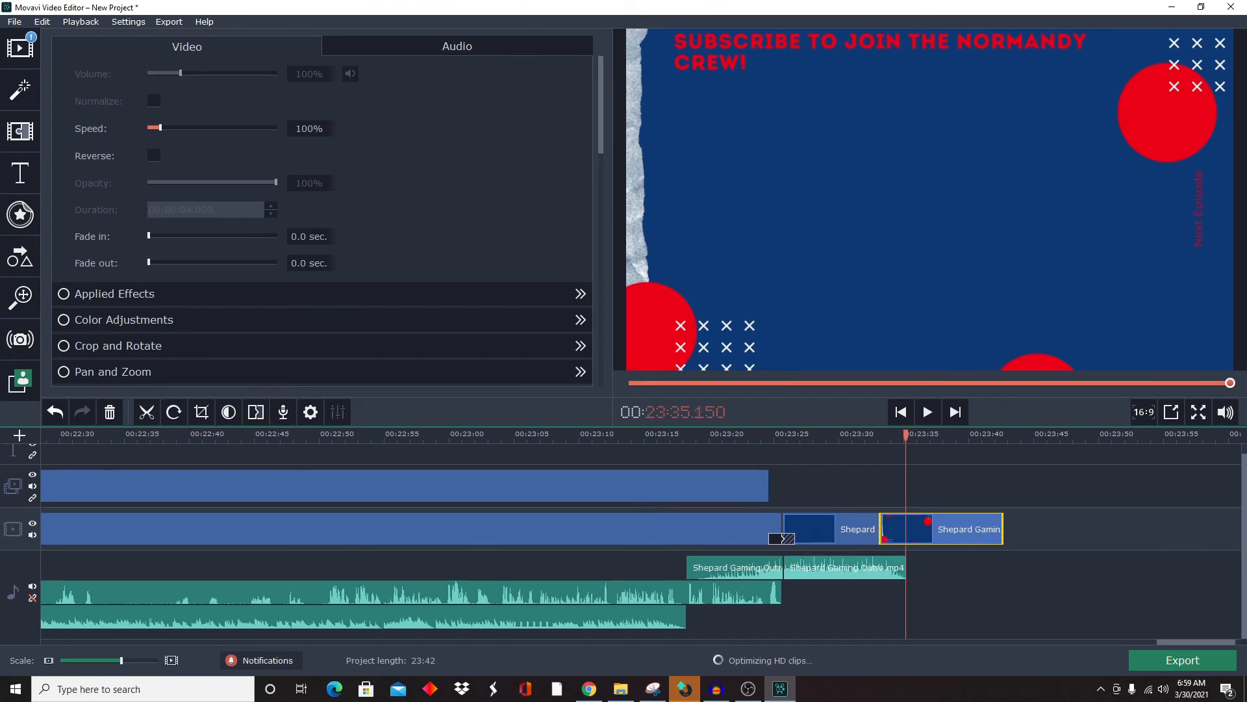
click(147, 412)
click(965, 528)
click(984, 529)
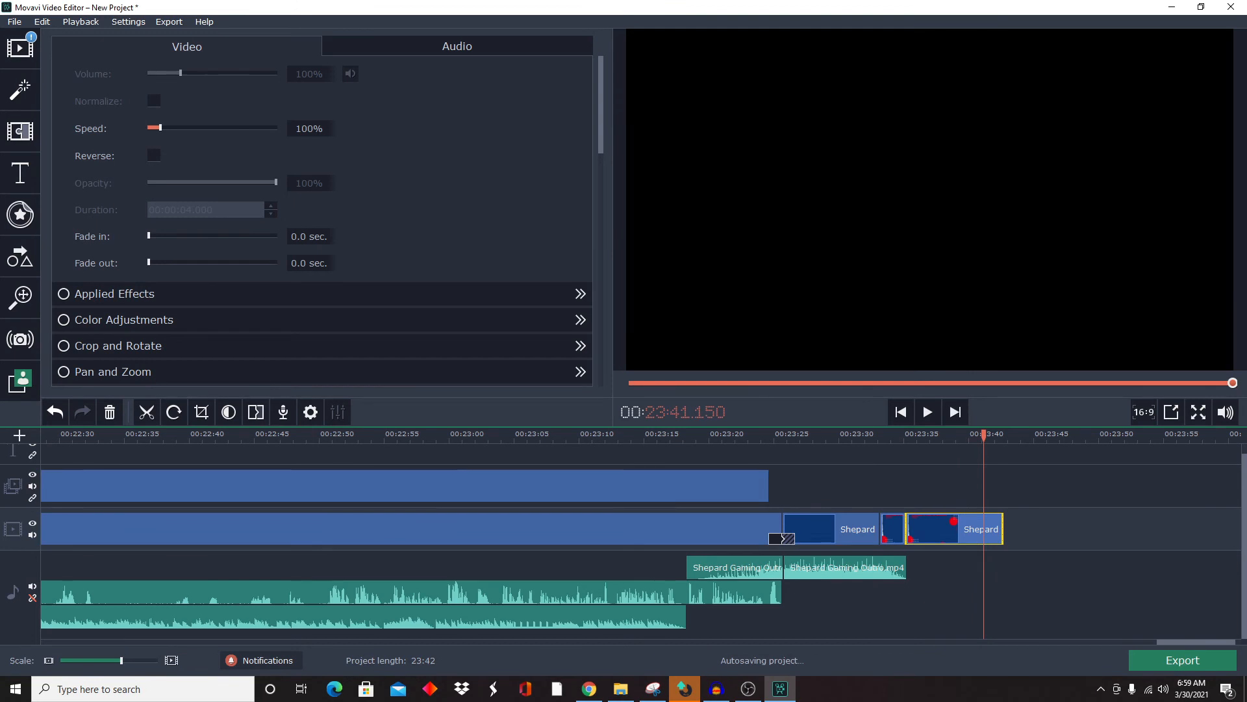
right_click(956, 527)
click(991, 483)
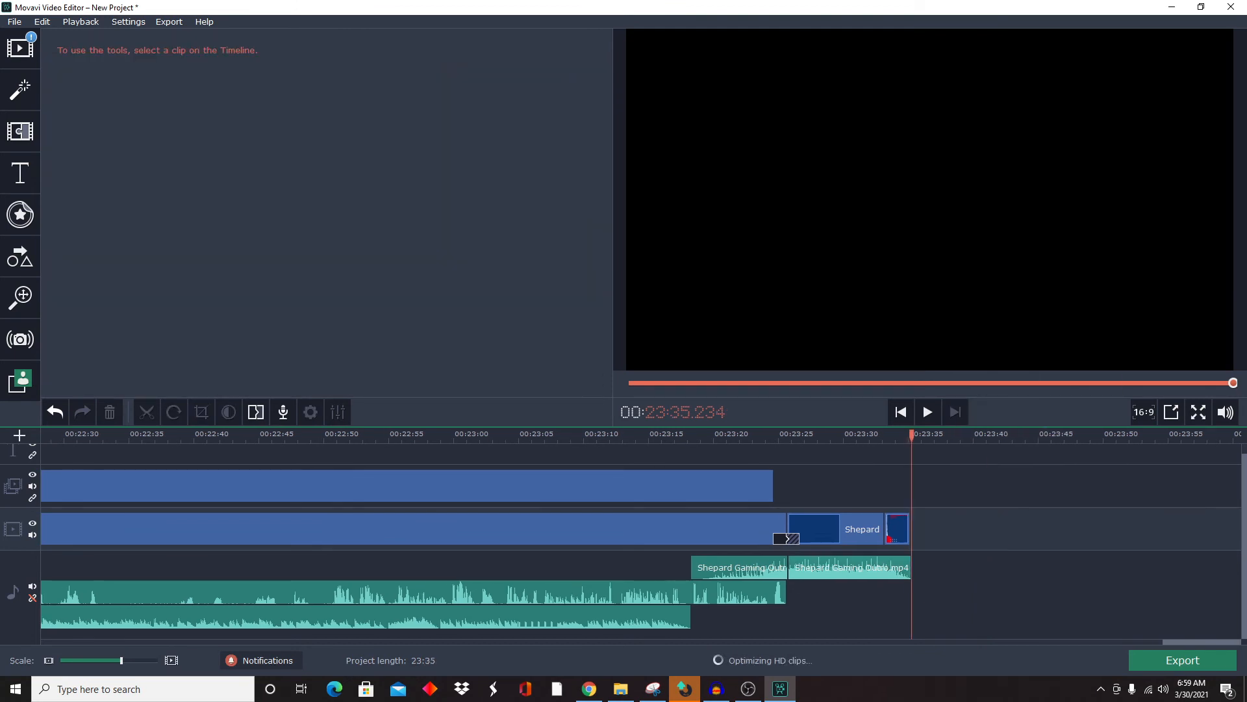
Step: Apply random transitions of 02.000 duration to all clips and remove the one between the two outro parts
click(256, 412)
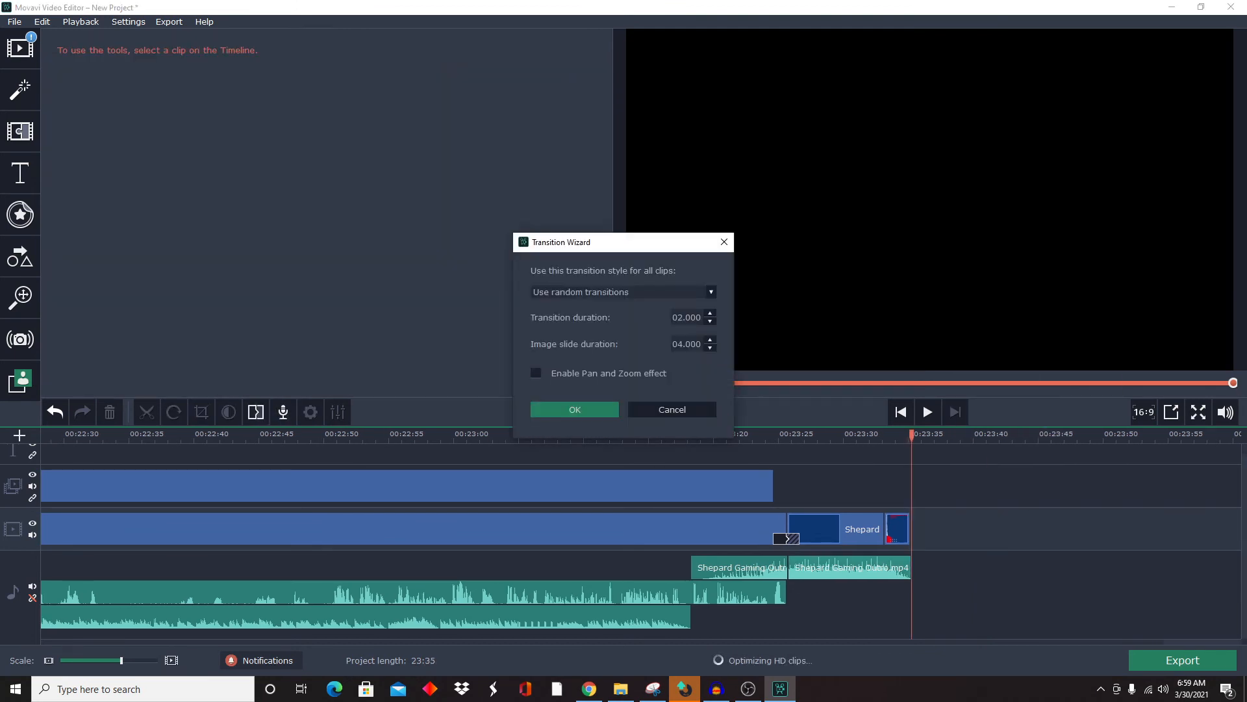
click(575, 409)
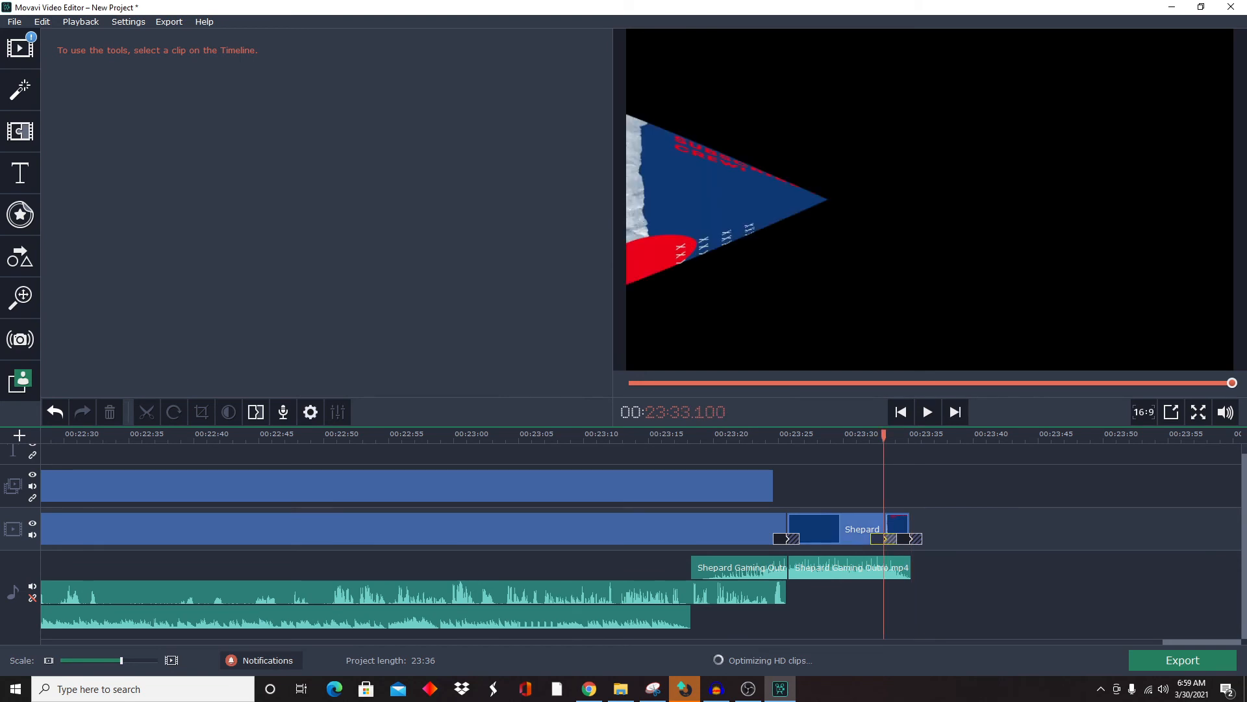
right_click(885, 538)
click(910, 587)
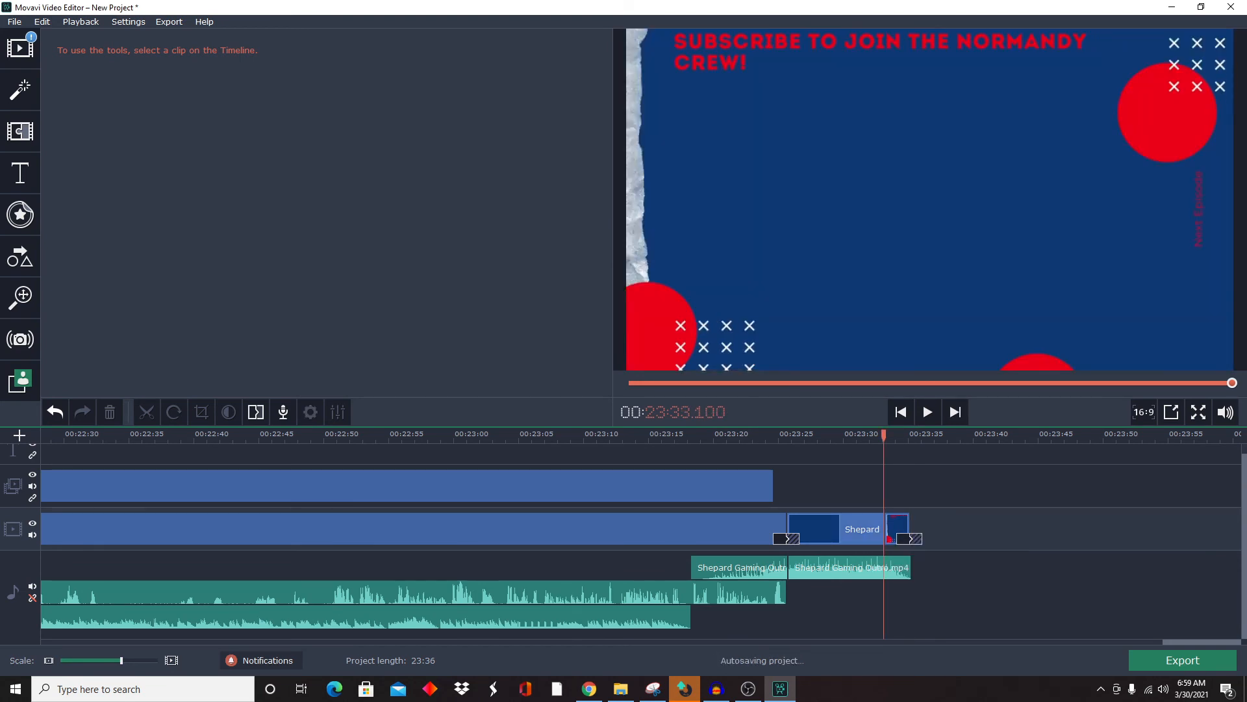
Step: Play the project's ending from 00:23:12.900 to check the outro and its audio fades
click(621, 434)
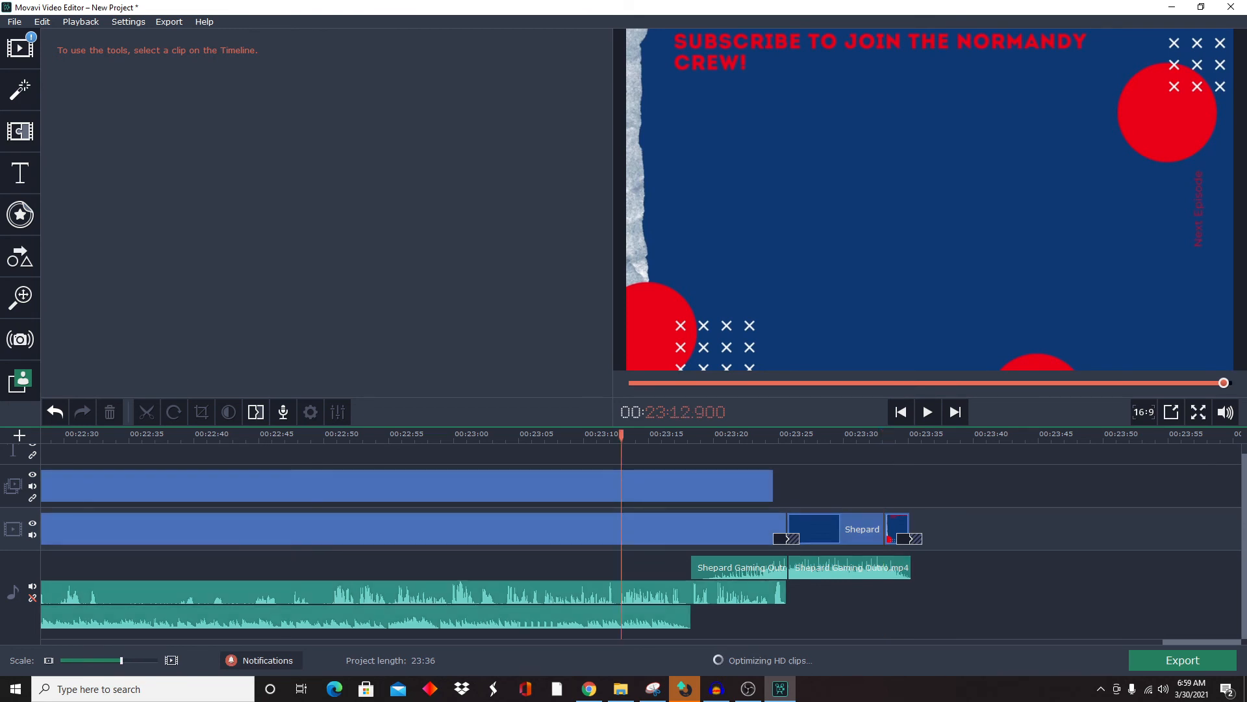
click(927, 412)
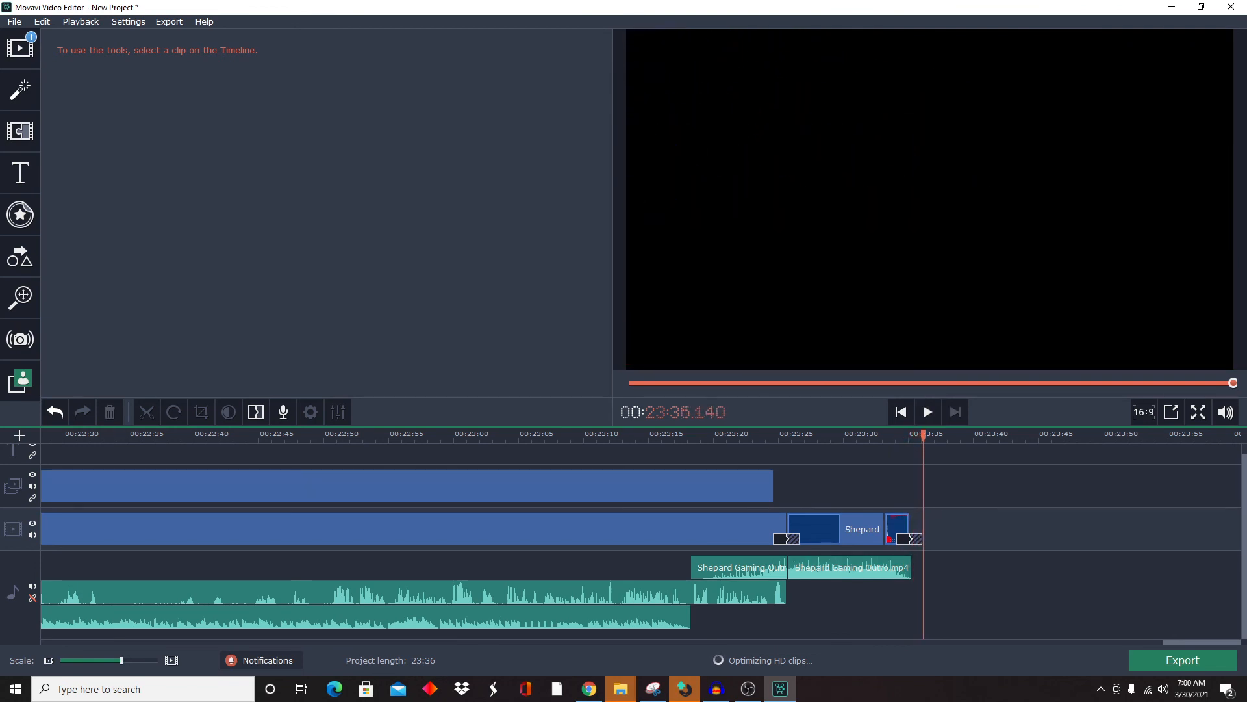
Step: Begin an MP4 export, check the existing episode names in the Pokemon Crystal randomizer nuzlocke folder, and name the file Ep 17
click(1182, 660)
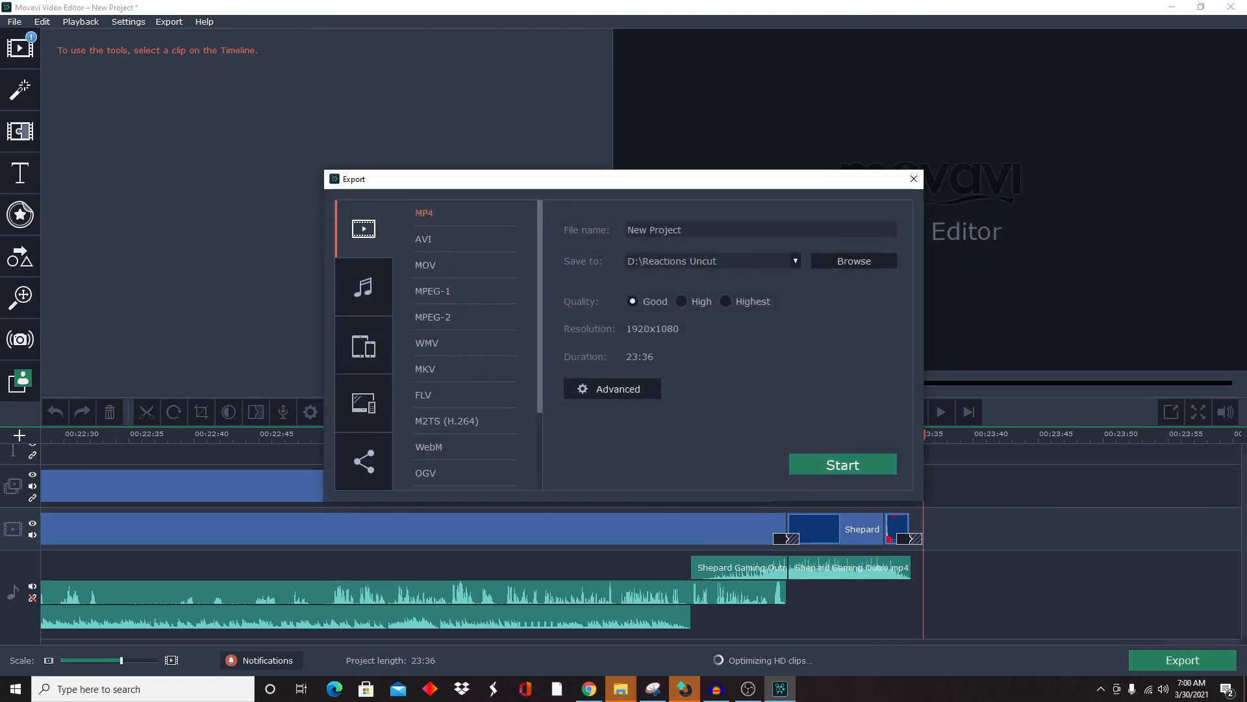
click(621, 689)
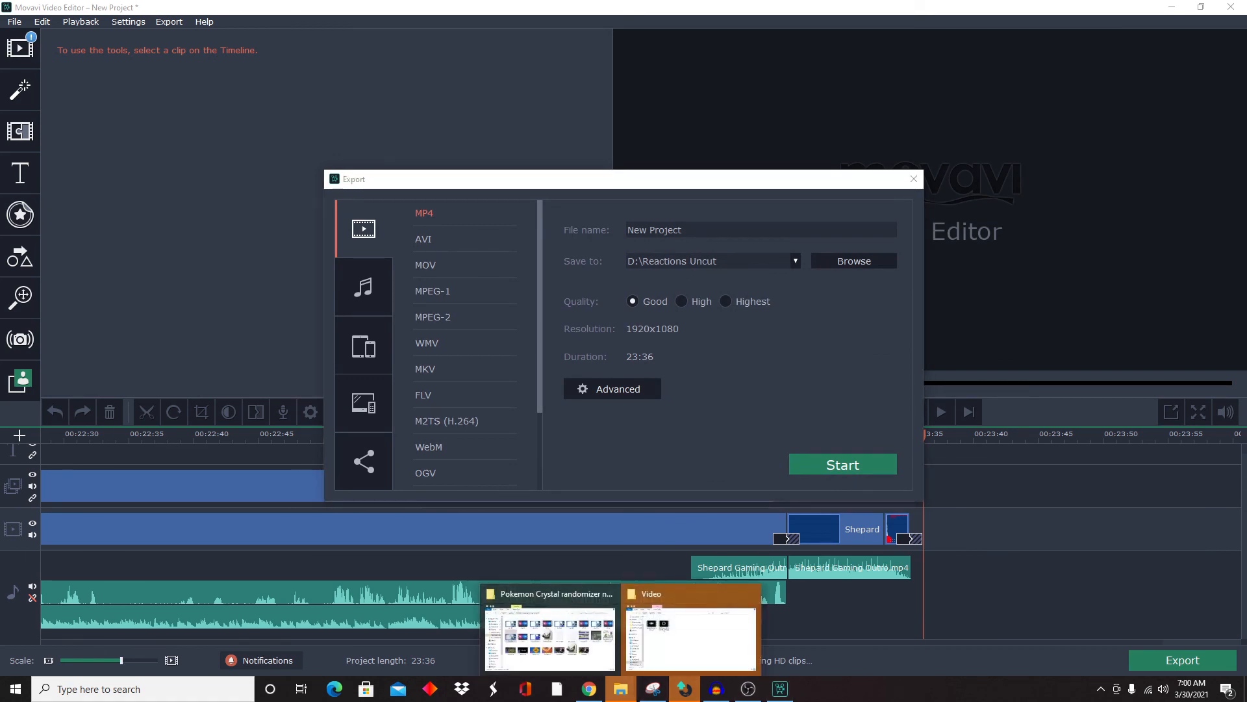
mouse_move(691, 637)
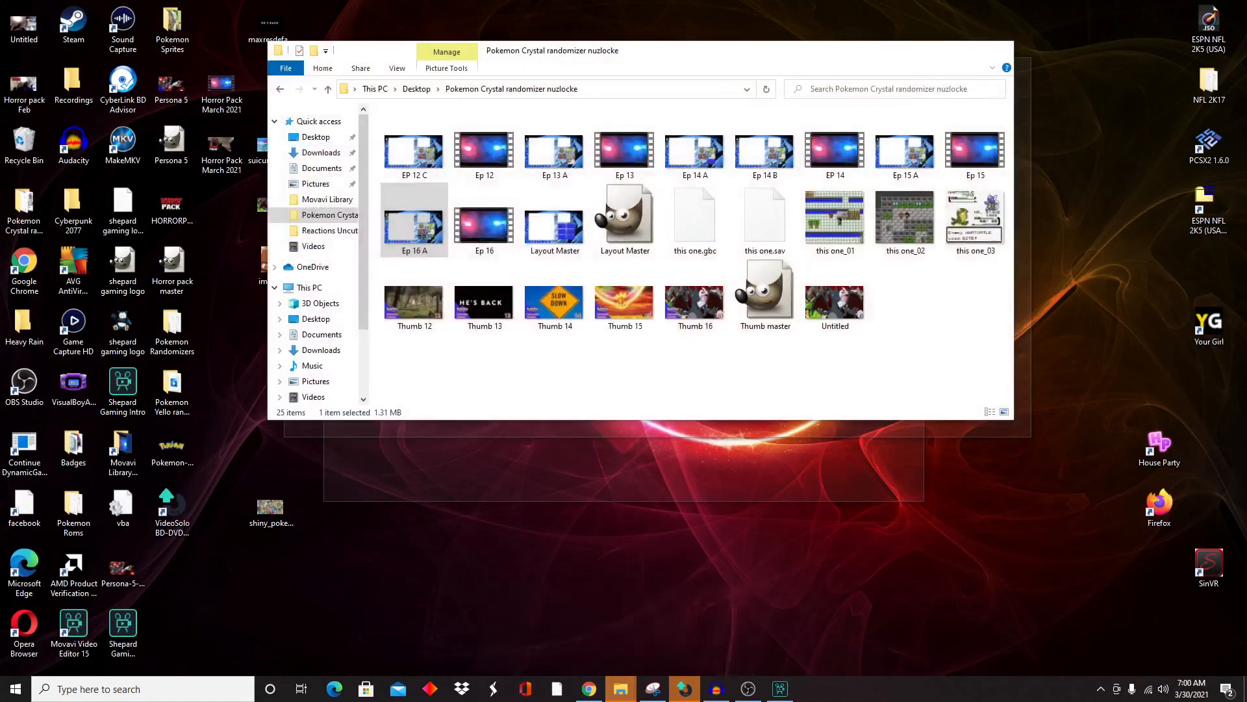
click(550, 637)
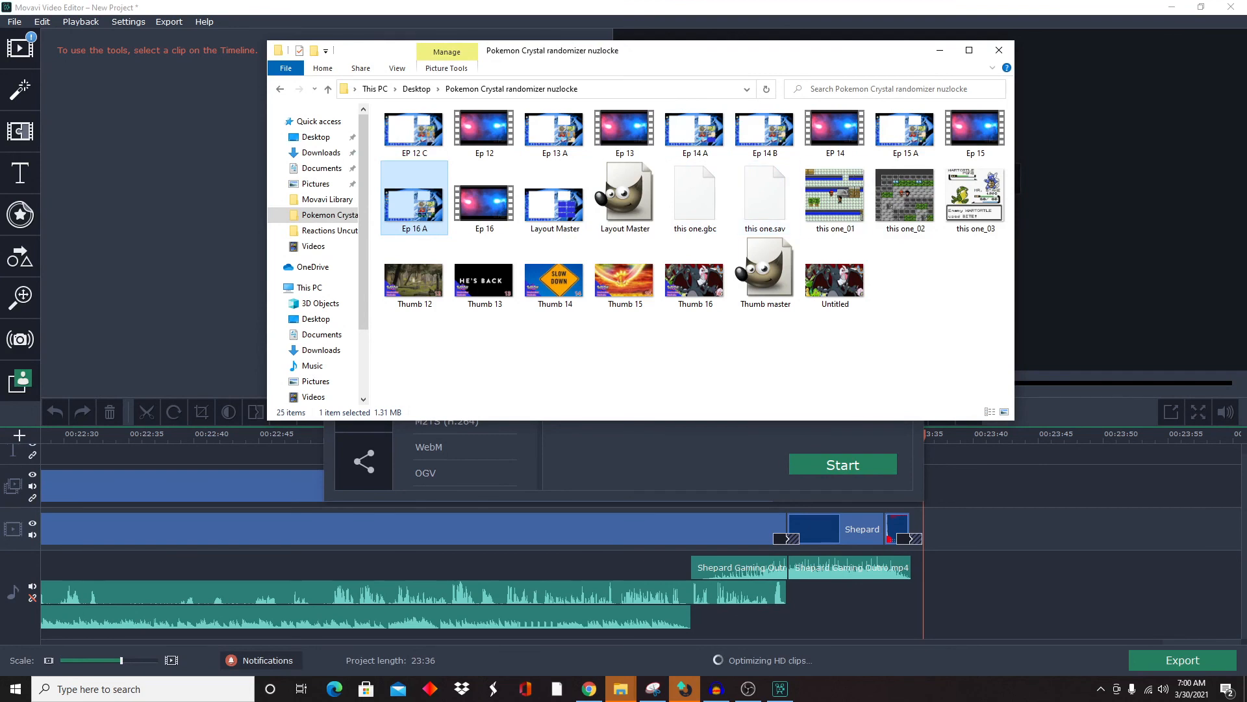
click(940, 50)
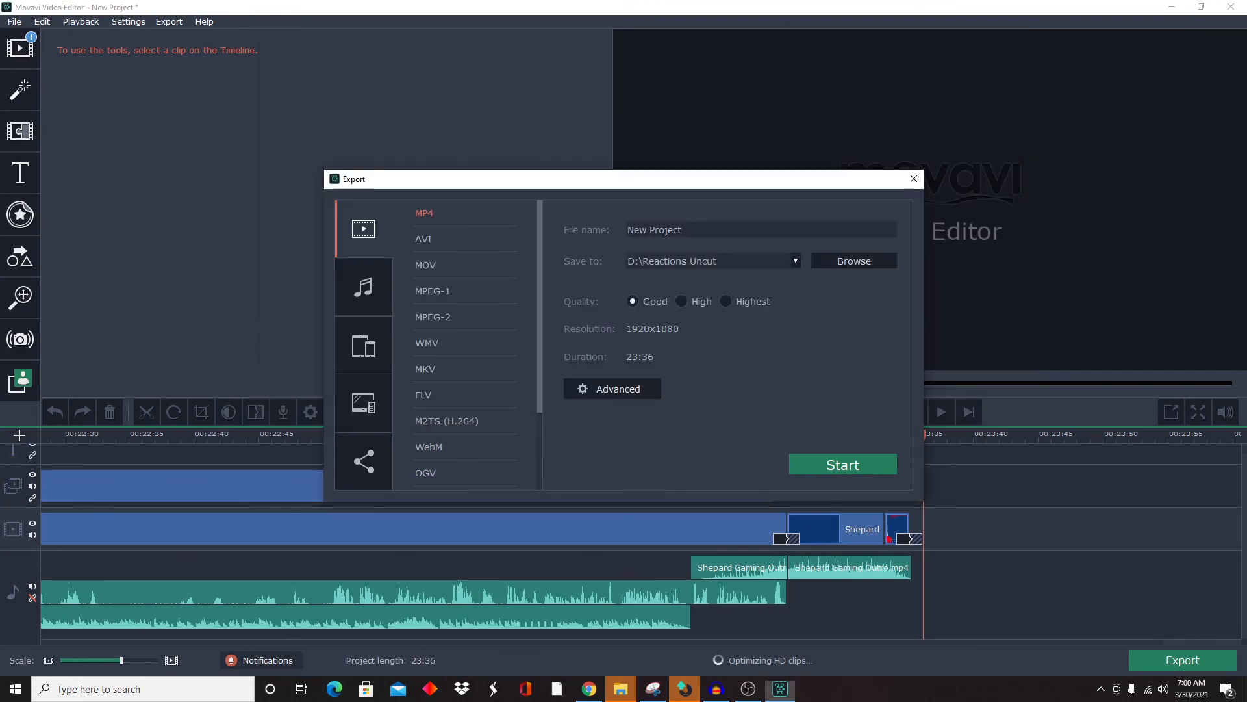
key(ctrl+a)
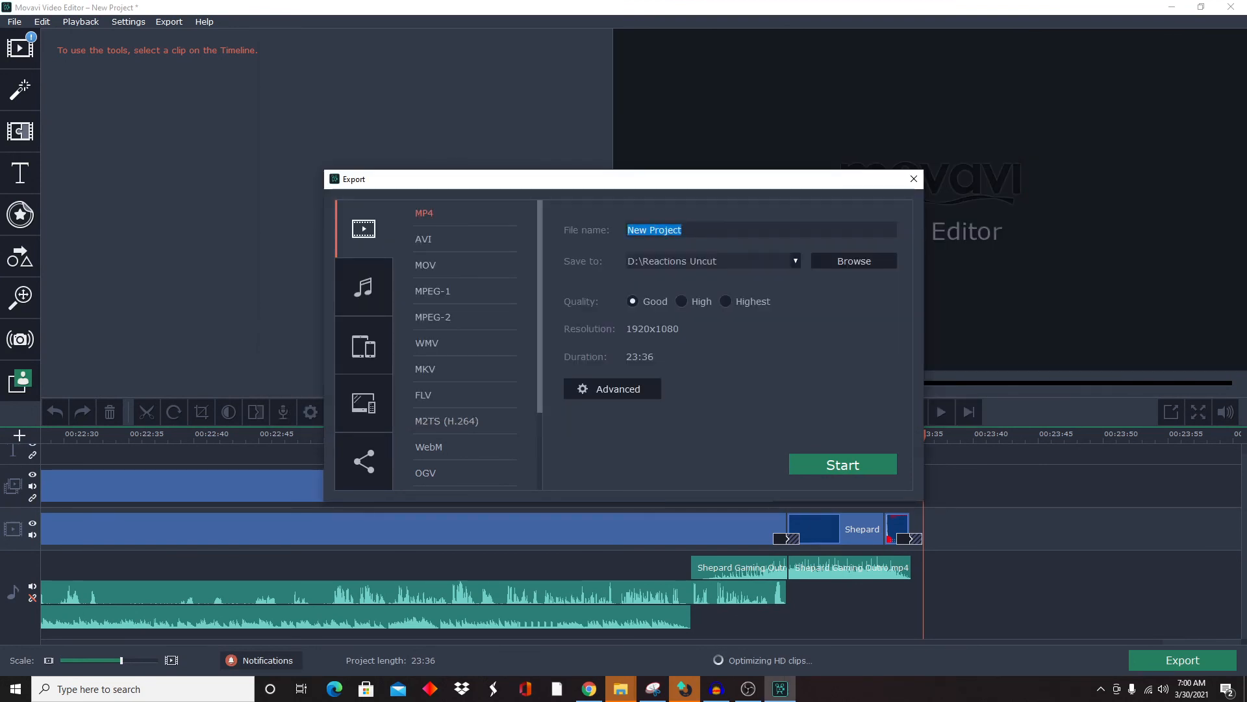
text(Ep 17)
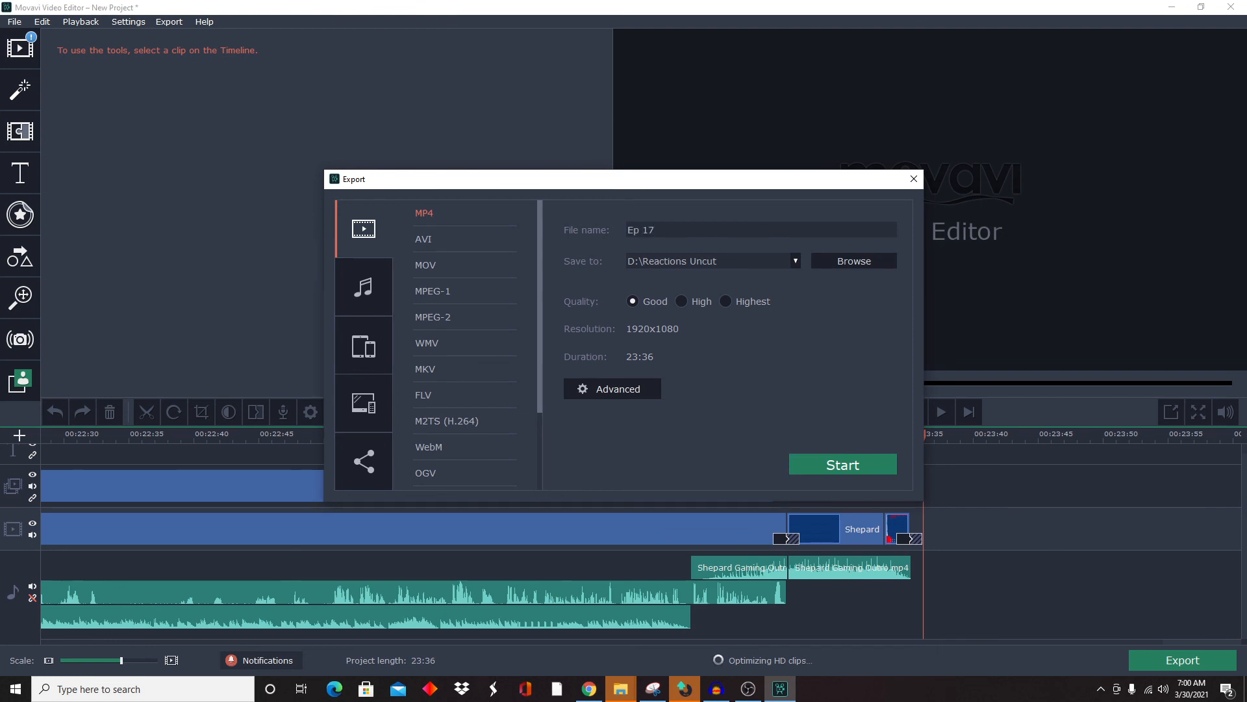
Step: Save the export to the desktop's Pokemon Crystal randomizer nuzlocke folder at High quality and start it
click(796, 261)
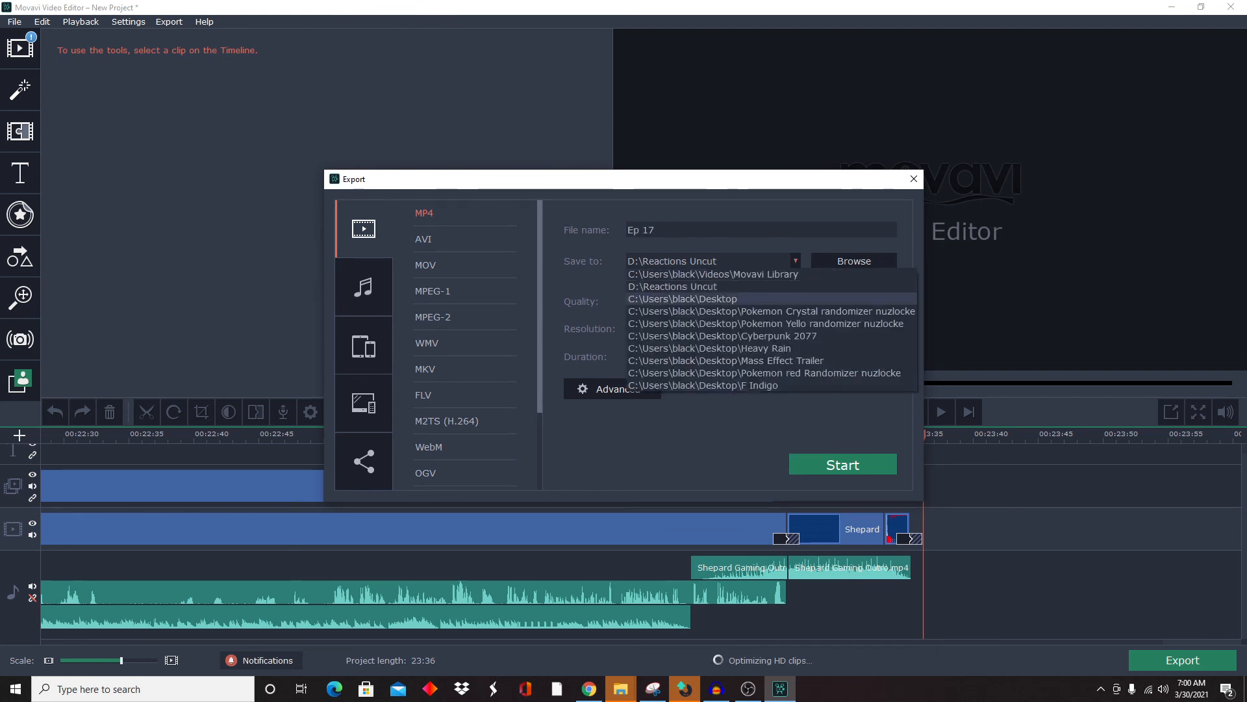
click(771, 310)
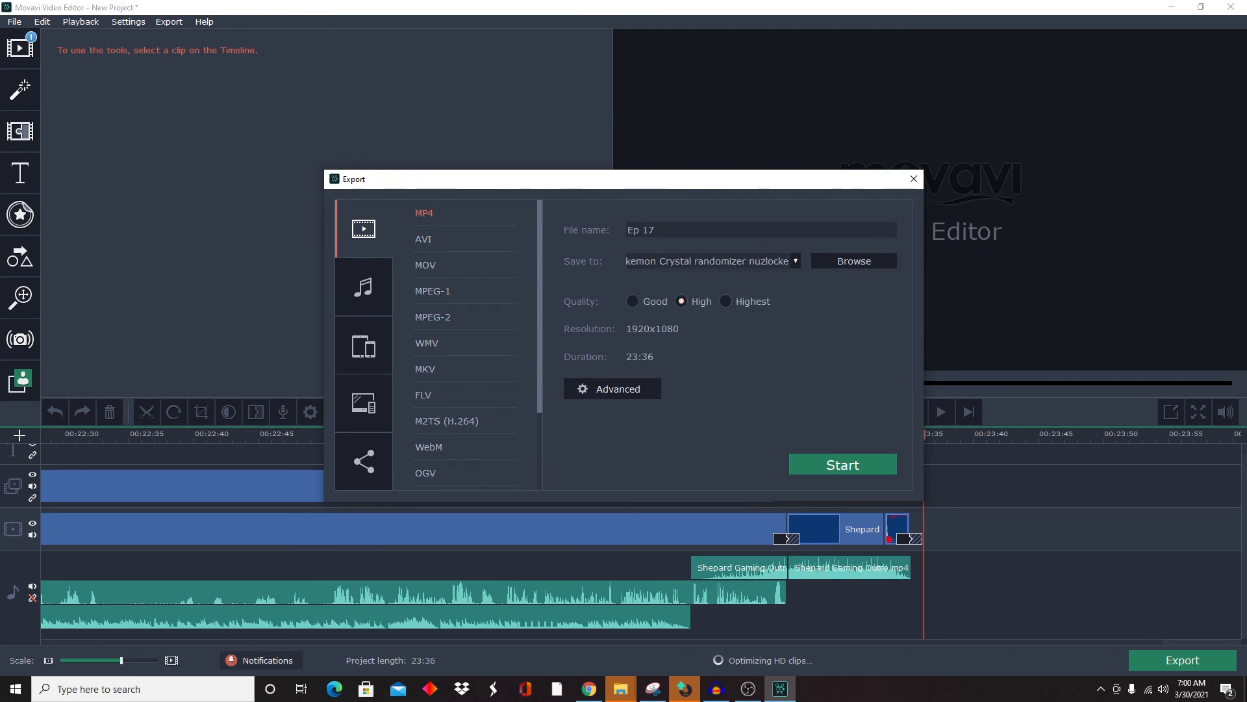
click(842, 464)
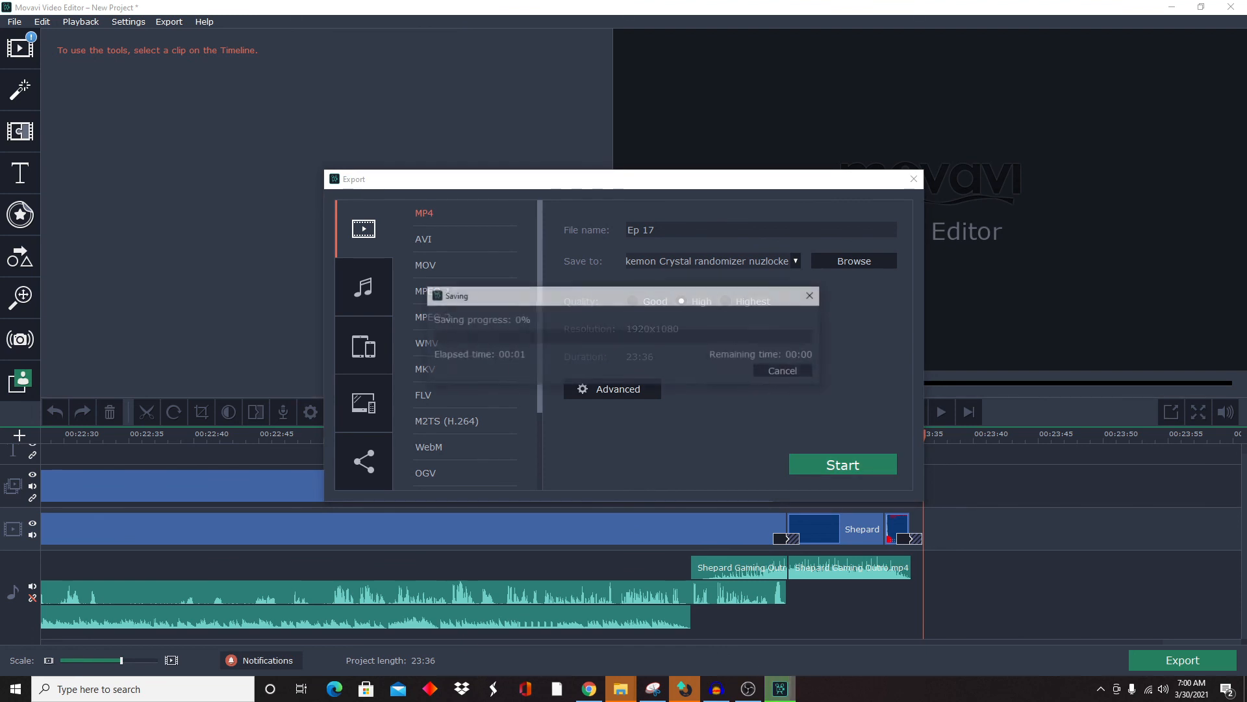